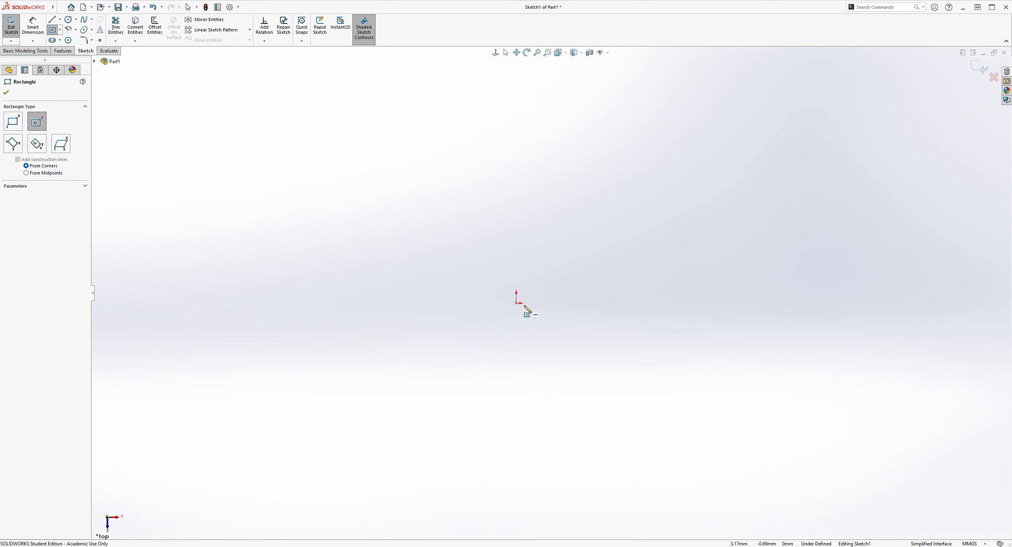
# Step: Sketch a center rectangle on the Top plane, centred on the origin
pyautogui.click(516, 303)
pyautogui.click(766, 427)
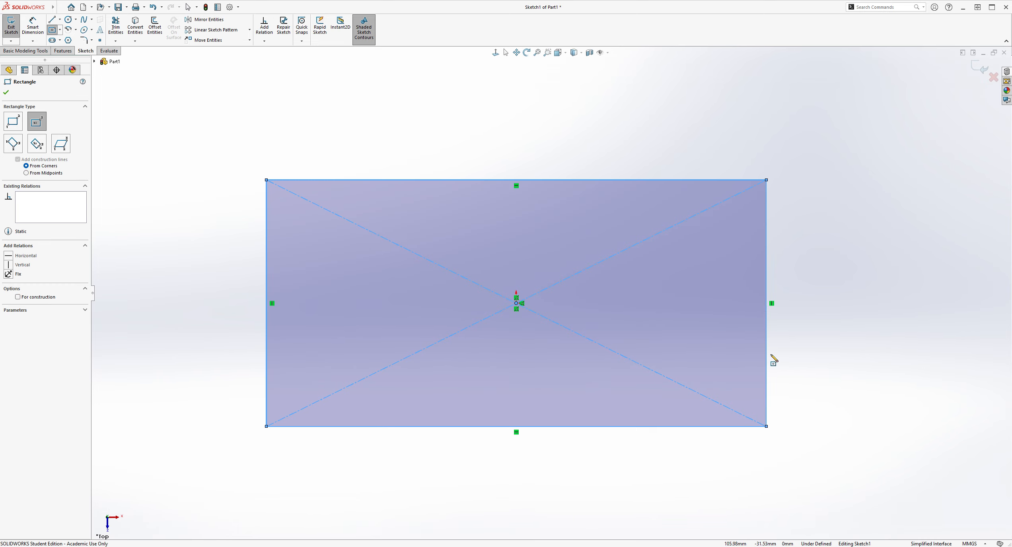
pyautogui.click(506, 52)
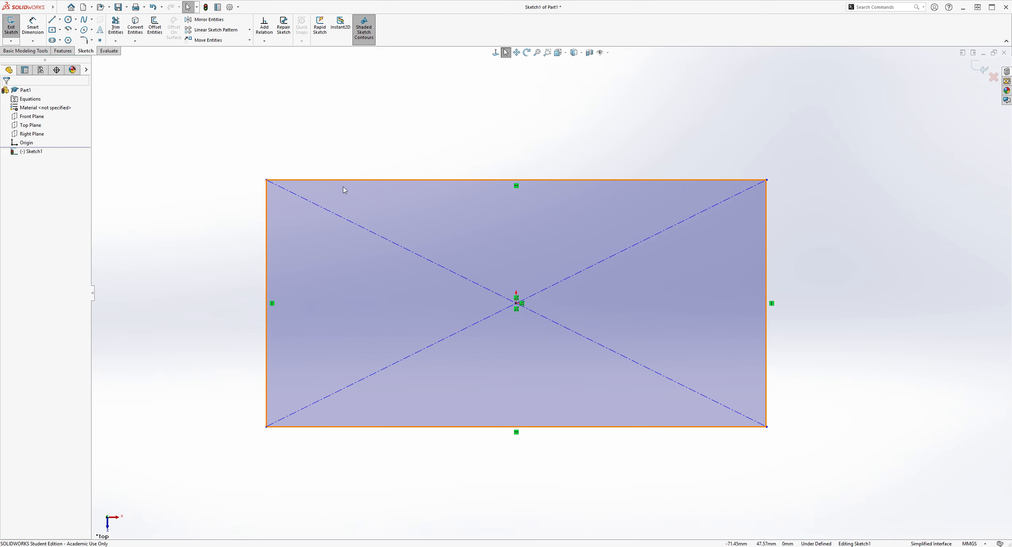
# Step: Dimension the rectangle with a height of 15.8 mm and a width of 31.8 mm
pyautogui.click(42, 32)
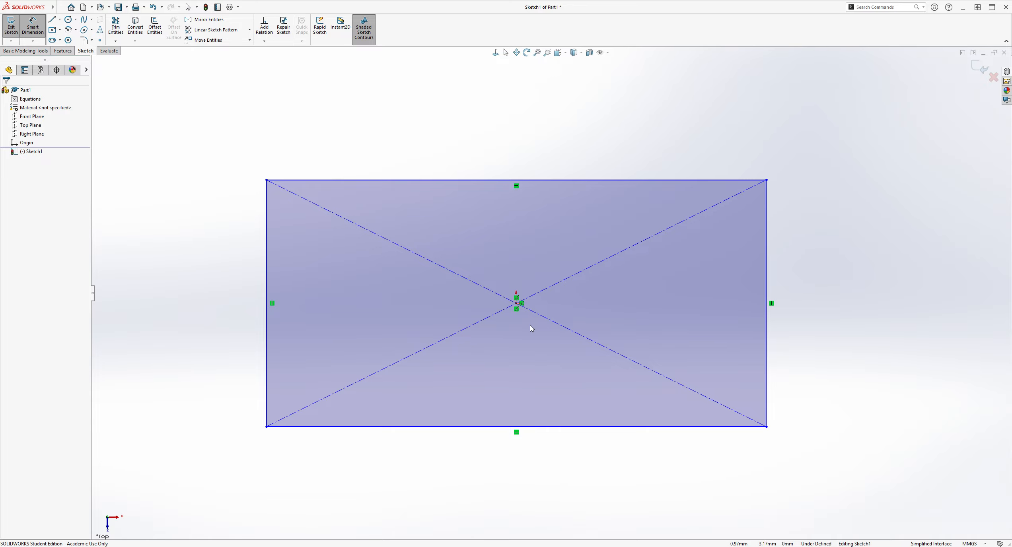
pyautogui.click(266, 277)
pyautogui.click(209, 293)
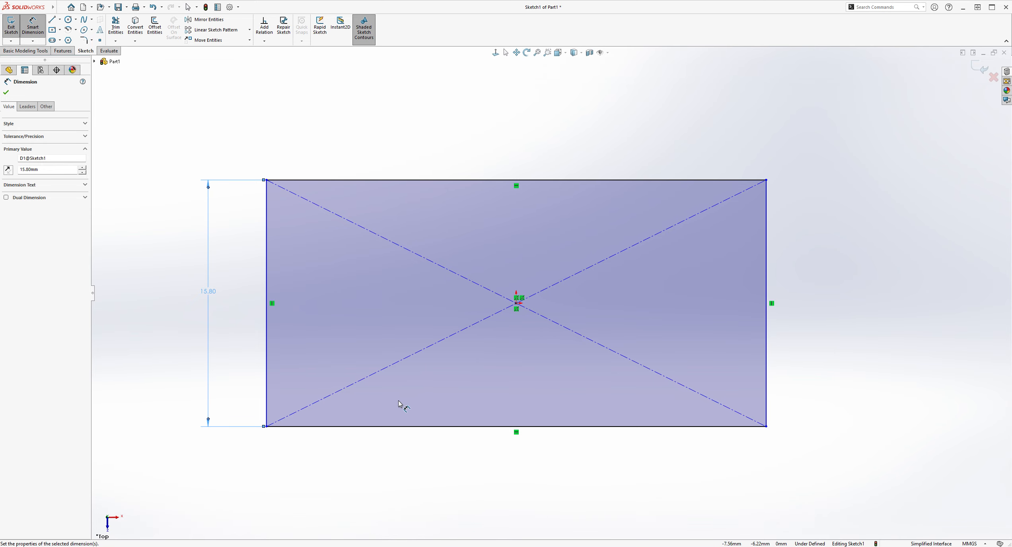
pyautogui.click(389, 427)
pyautogui.click(418, 473)
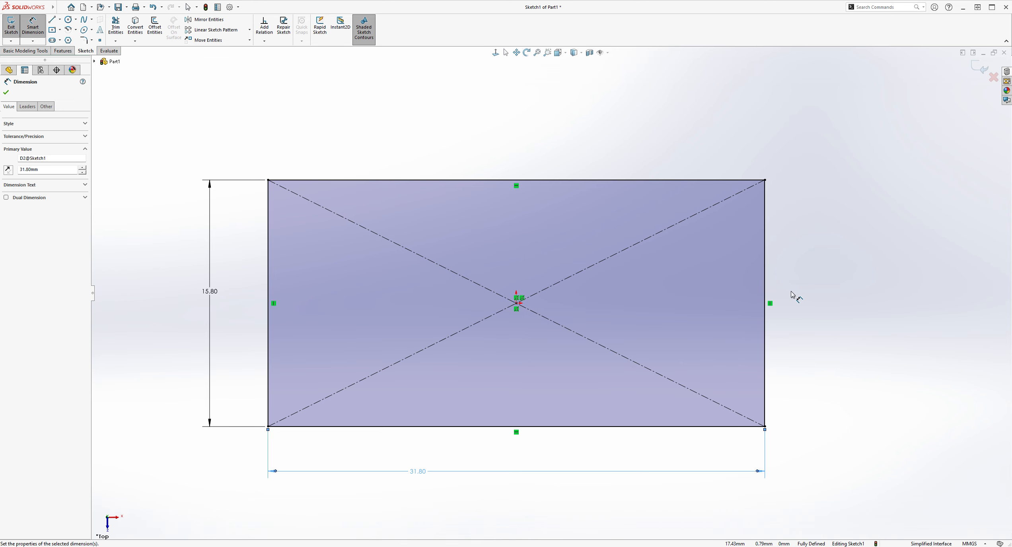
pyautogui.click(811, 297)
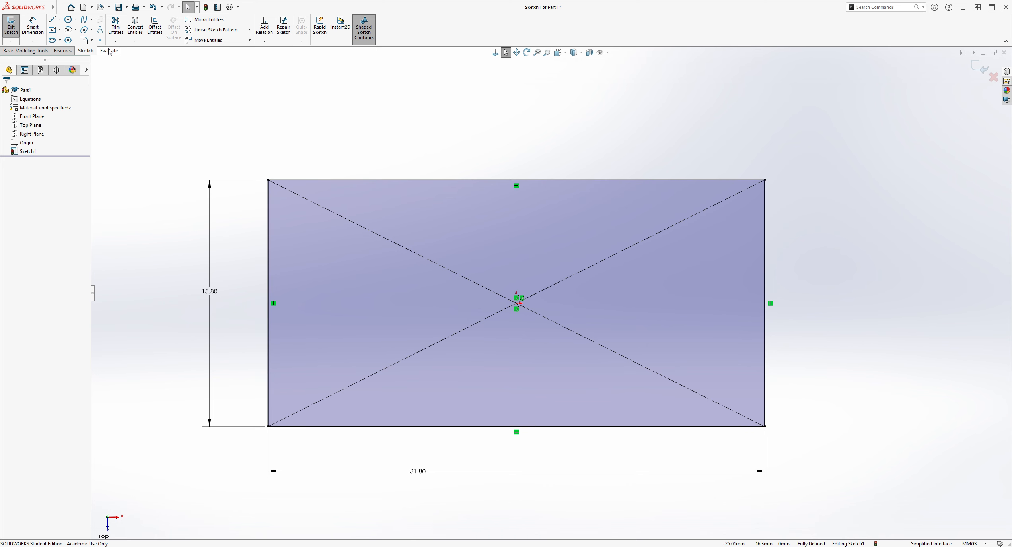
# Step: Start a boss extrusion of the rectangle with a blind depth of 9.6 mm
pyautogui.click(69, 51)
pyautogui.click(15, 25)
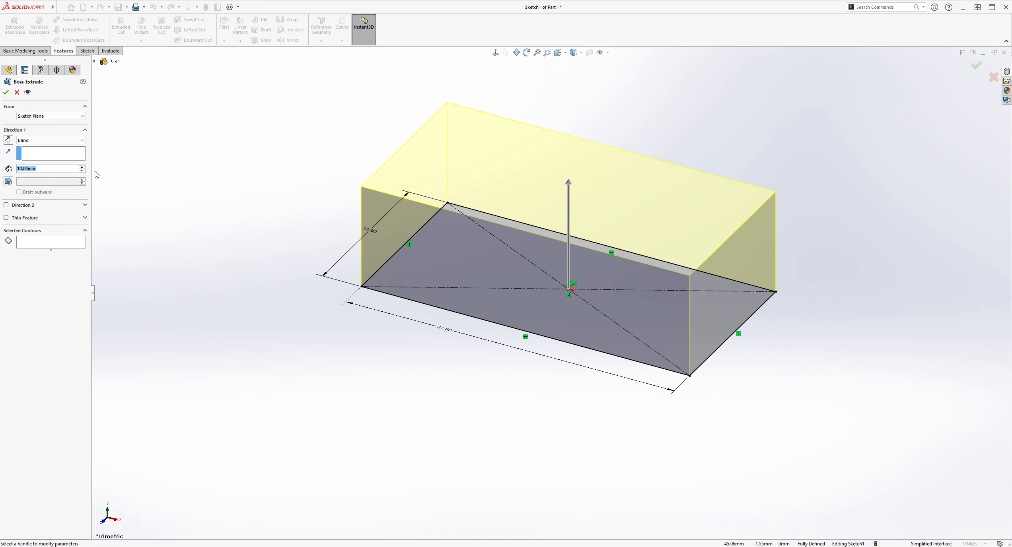
pyautogui.write('9.6')
pyautogui.press('Return')
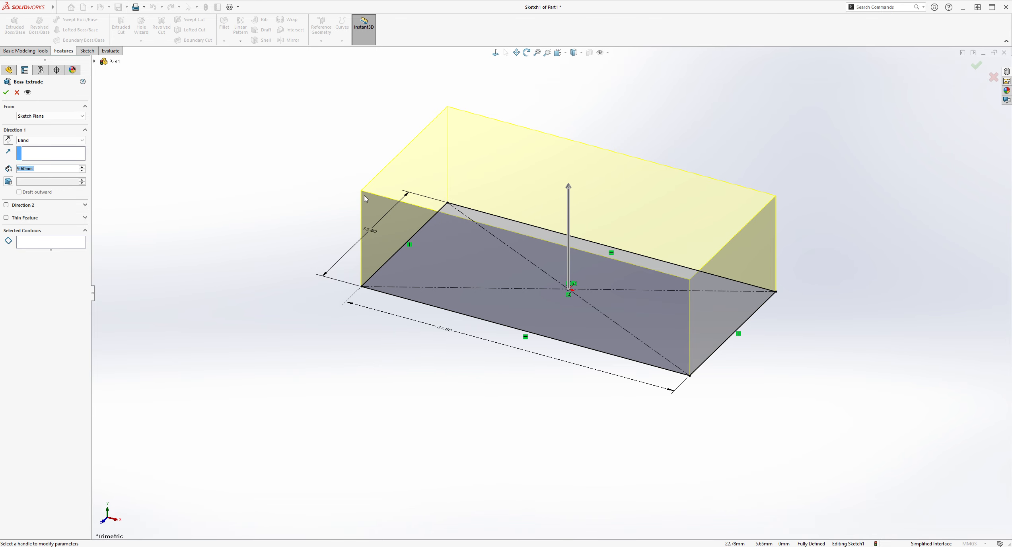
pyautogui.scroll(2, 675, 223)
pyautogui.scroll(-2, 692, 154)
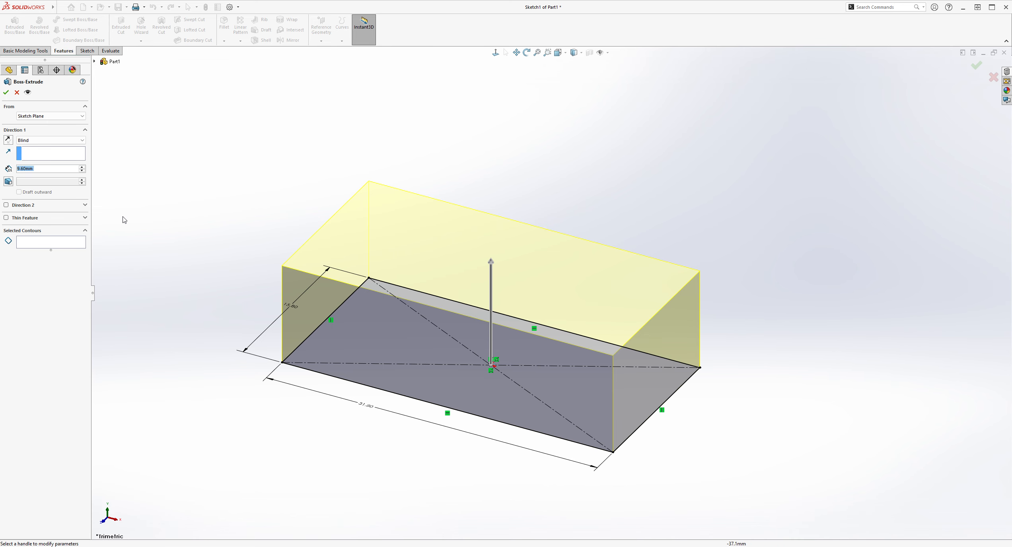
# Step: Make the extrusion a one-direction thin feature with 1.4 mm walls offset inward from the rectangle, and create it
pyautogui.click(6, 217)
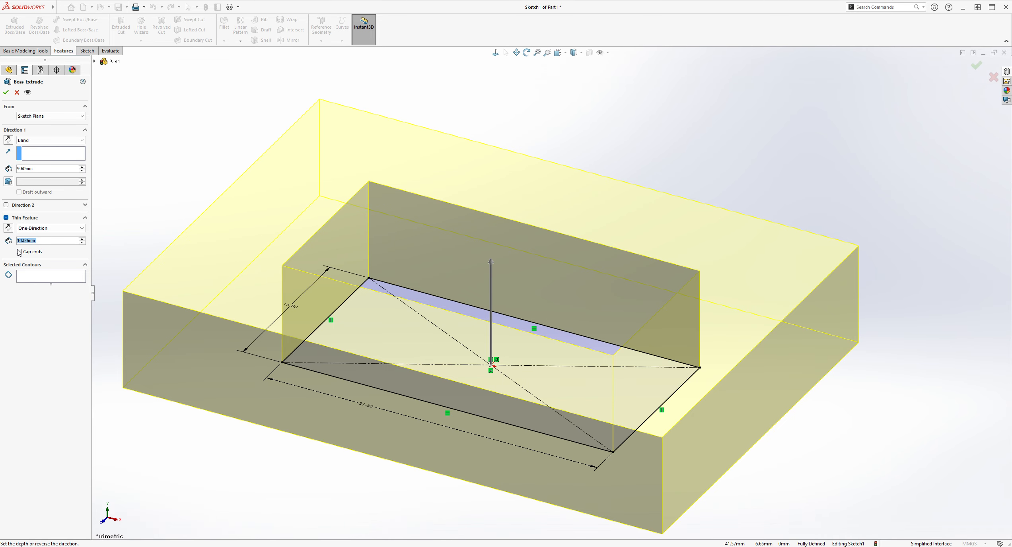
pyautogui.click(9, 228)
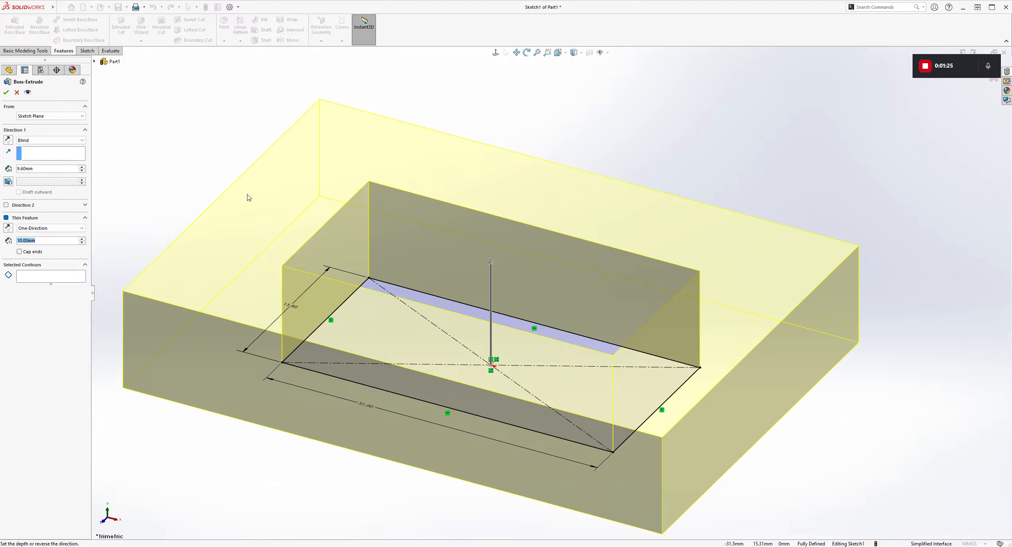
pyautogui.write('1.4')
pyautogui.press('Return')
pyautogui.moveTo(775, 199); pyautogui.dragTo(775, 348, button='middle')
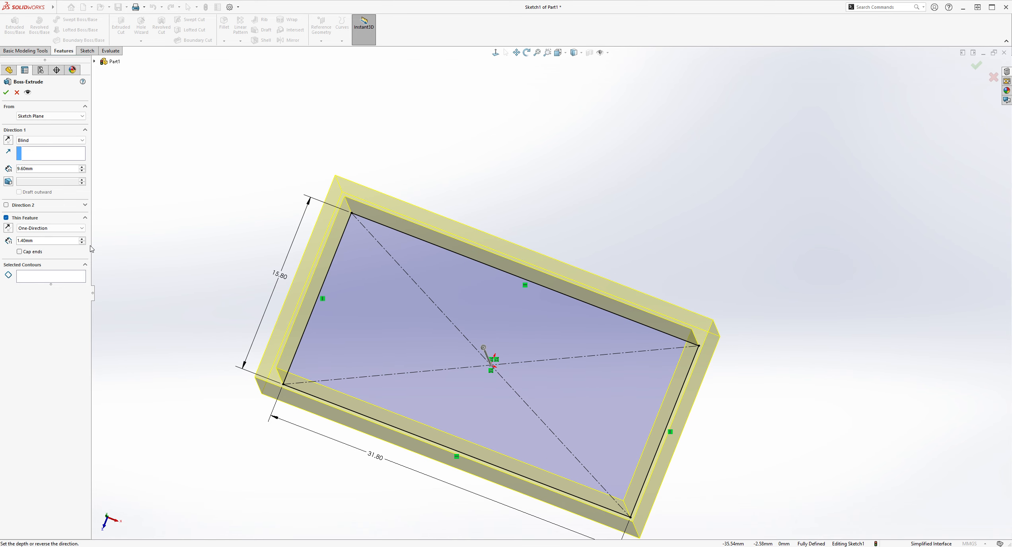
pyautogui.click(8, 228)
pyautogui.moveTo(816, 310)
pyautogui.mouseDown(button='middle')
pyautogui.moveTo(826, 210)
pyautogui.moveTo(758, 248)
pyautogui.moveTo(741, 276)
pyautogui.moveTo(794, 277)
pyautogui.moveTo(865, 221)
pyautogui.moveTo(831, 214)
pyautogui.moveTo(875, 237)
pyautogui.moveTo(823, 274)
pyautogui.moveTo(819, 256)
pyautogui.moveTo(822, 264)
pyautogui.mouseUp(button='middle')
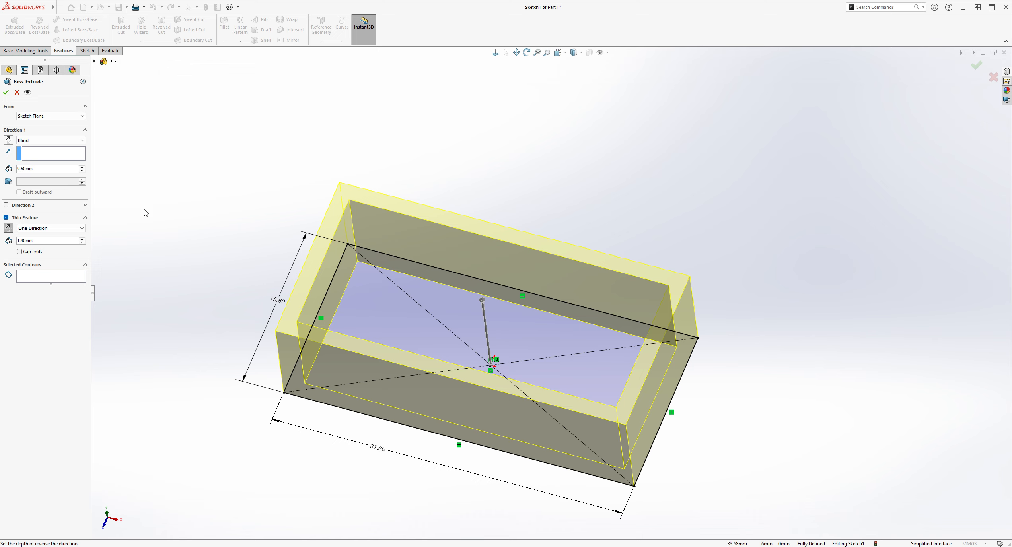
pyautogui.click(6, 93)
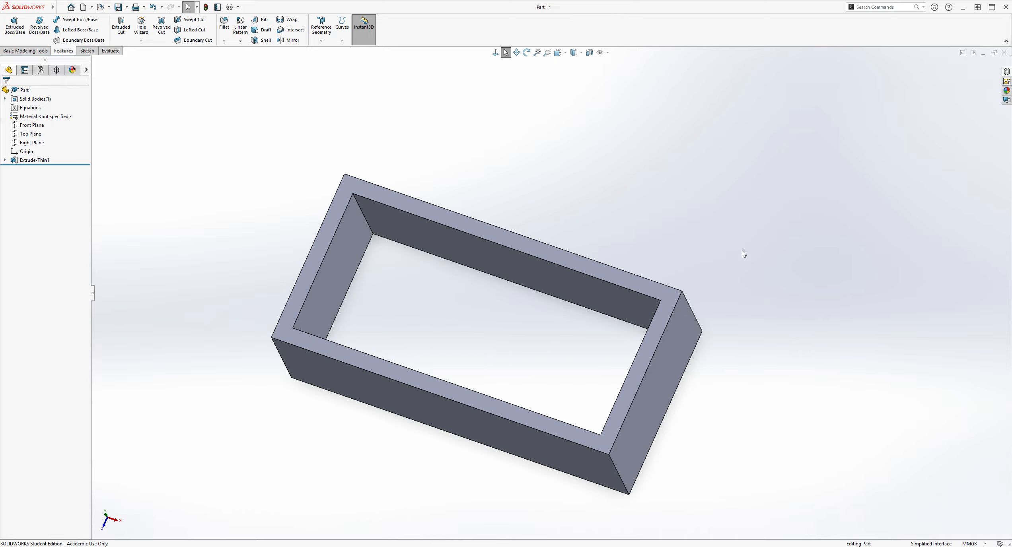
# Step: Start a sketch on the frame's top face and draw a center rectangle from the origin to the opening's inner corner
pyautogui.moveTo(739, 253)
pyautogui.mouseDown(button='middle')
pyautogui.moveTo(747, 242)
pyautogui.moveTo(748, 257)
pyautogui.moveTo(757, 167)
pyautogui.moveTo(598, 253)
pyautogui.moveTo(750, 316)
pyautogui.moveTo(738, 349)
pyautogui.moveTo(758, 290)
pyautogui.moveTo(744, 251)
pyautogui.mouseUp(button='middle')
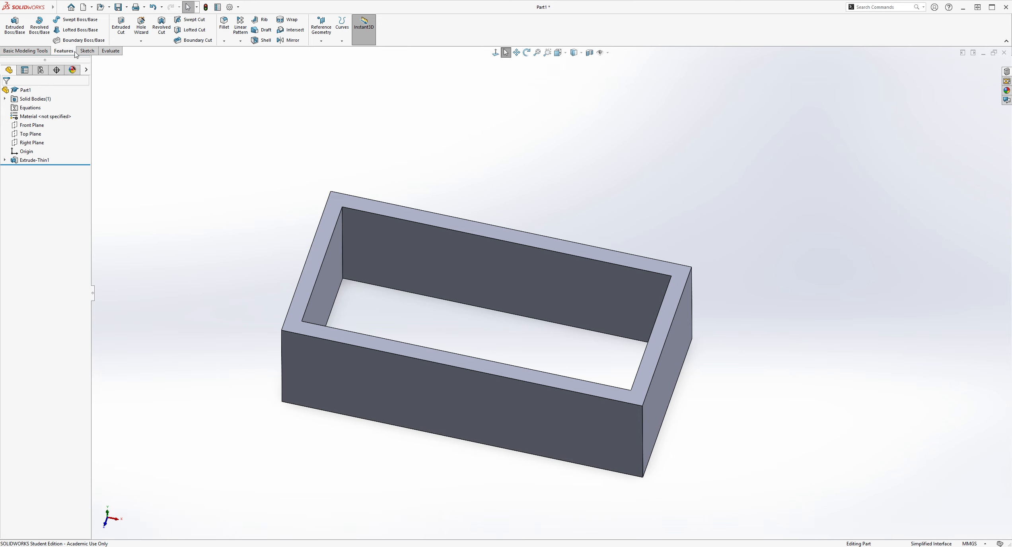
pyautogui.click(87, 50)
pyautogui.click(11, 25)
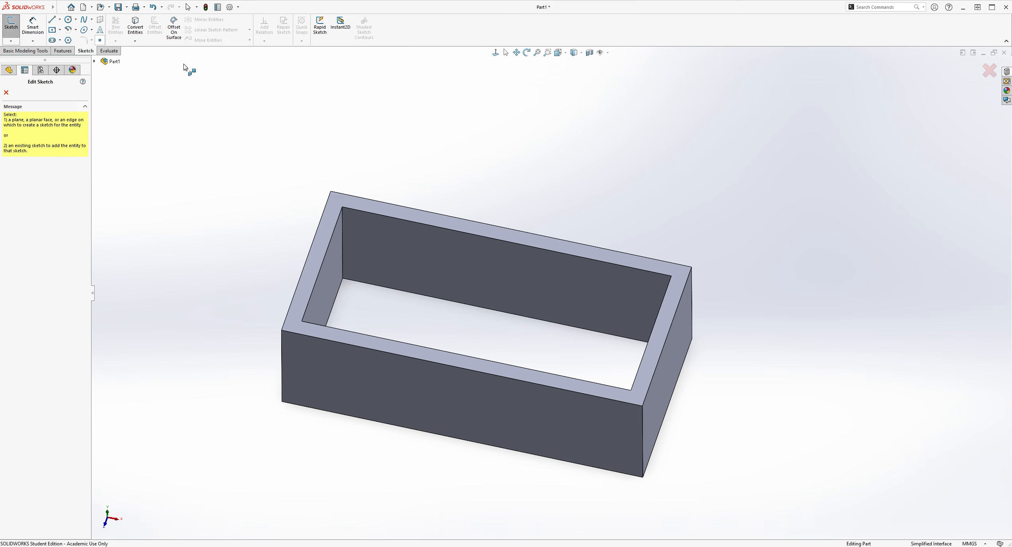
pyautogui.click(489, 227)
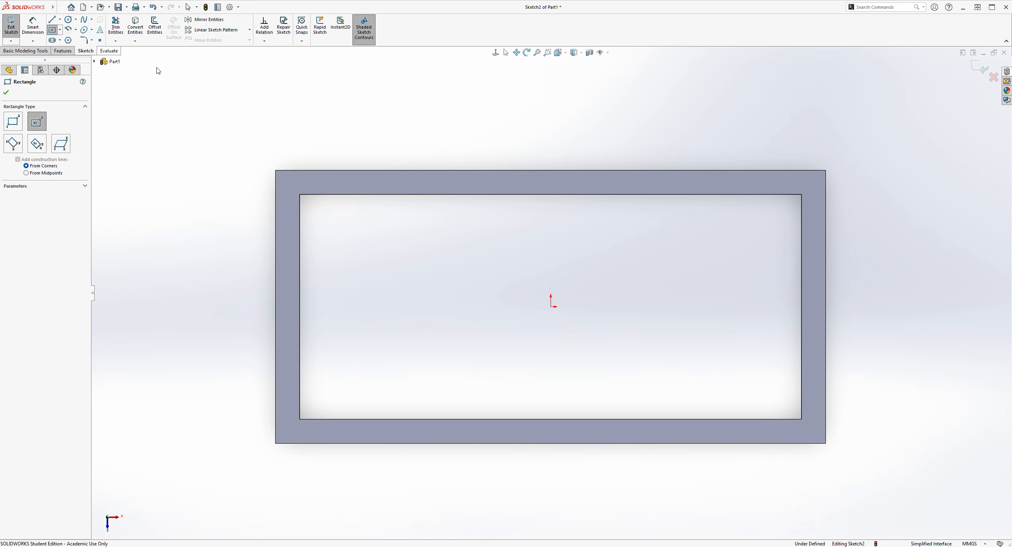
pyautogui.click(550, 307)
pyautogui.click(299, 419)
pyautogui.press('Escape')
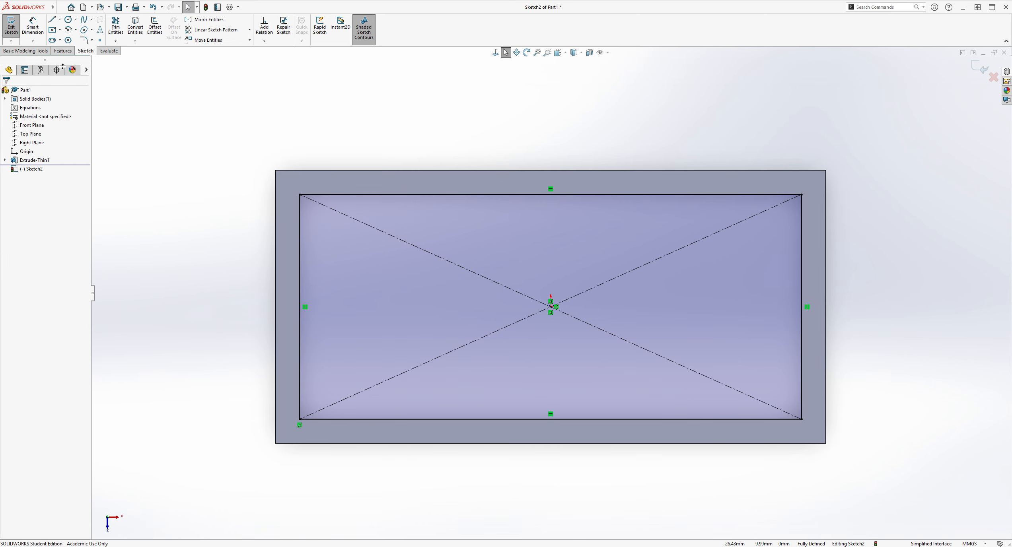
# Step: Extrude the inner rectangle 1 mm downward into the frame, merged with the walls, to close the top
pyautogui.click(62, 51)
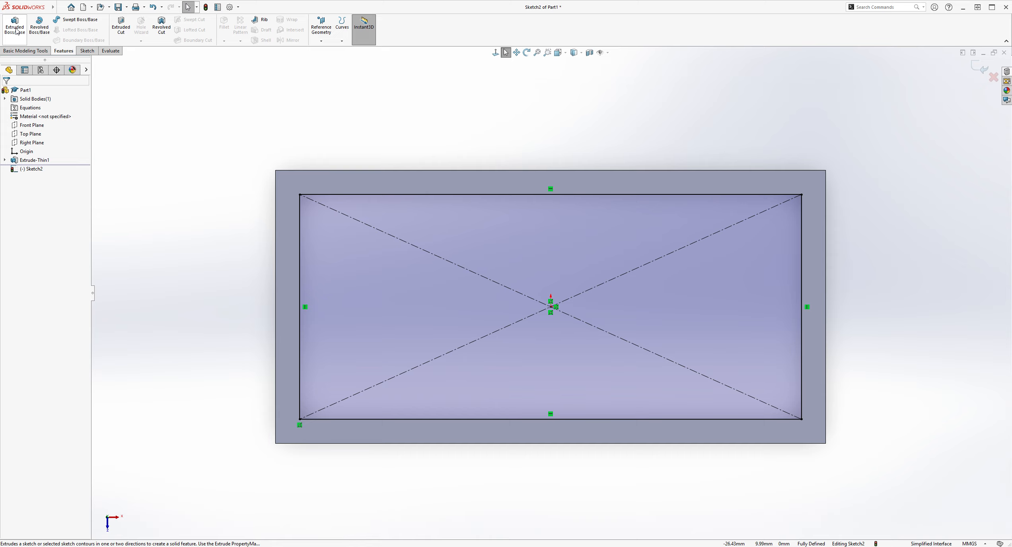
pyautogui.moveTo(440, 167); pyautogui.dragTo(442, 99, button='middle')
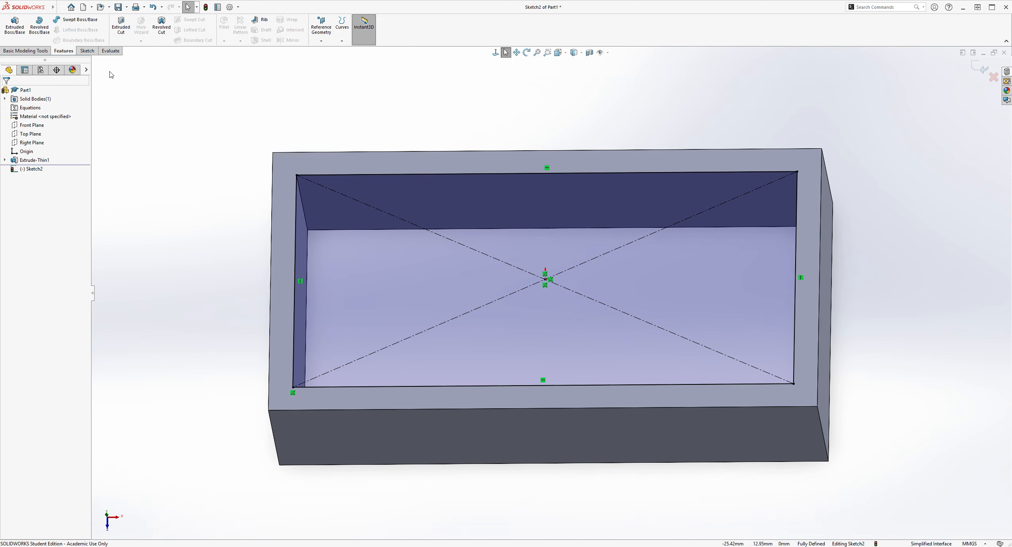
pyautogui.click(15, 25)
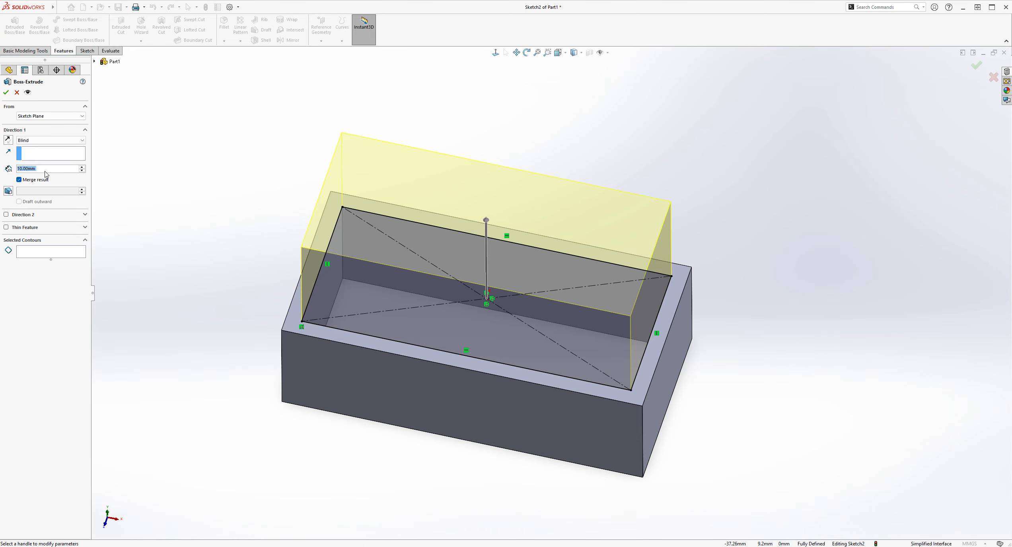
pyautogui.write('1')
pyautogui.press('Return')
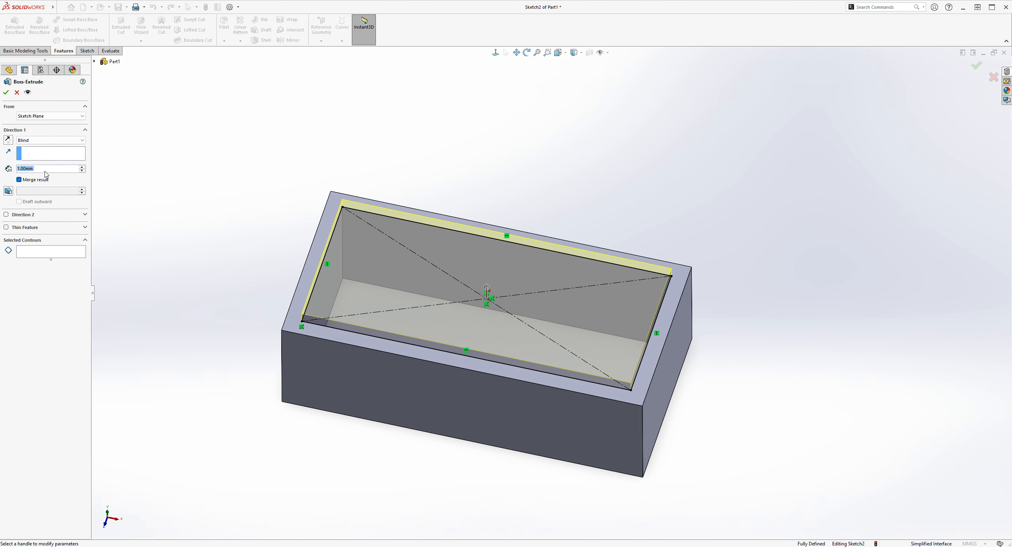
pyautogui.click(9, 140)
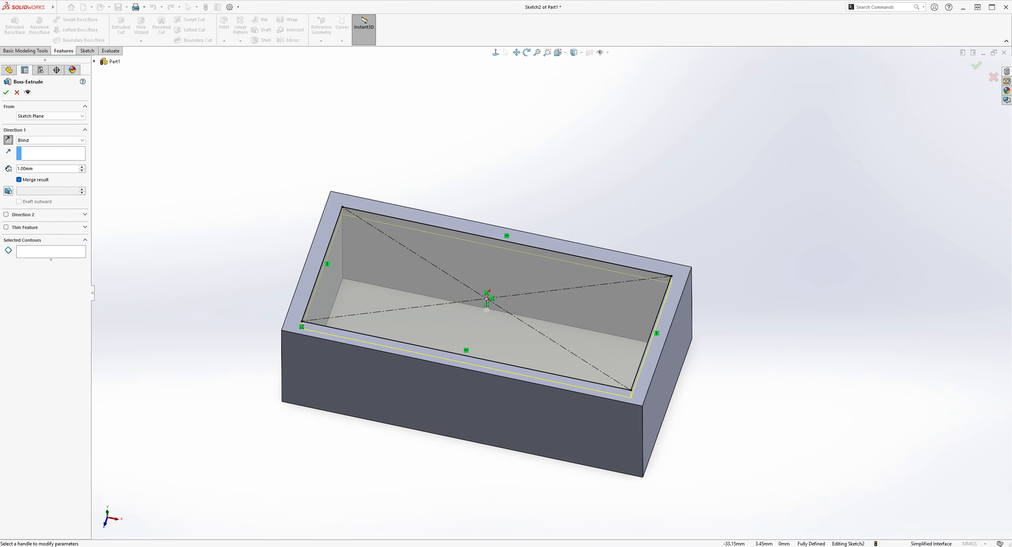
pyautogui.moveTo(685, 334); pyautogui.dragTo(752, 319, button='middle')
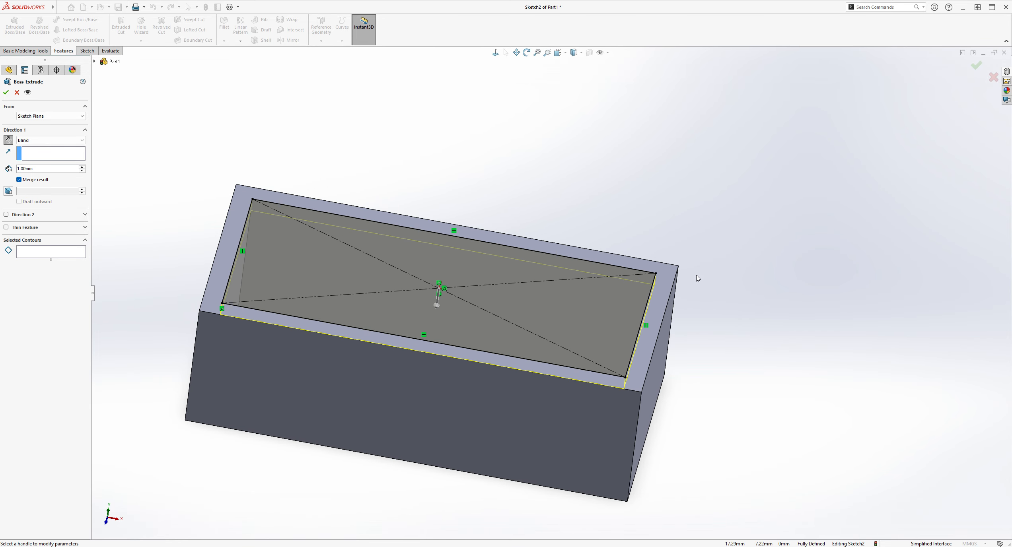
pyautogui.moveTo(674, 223)
pyautogui.mouseDown(button='middle')
pyautogui.moveTo(721, 228)
pyautogui.moveTo(713, 259)
pyautogui.mouseUp(button='middle')
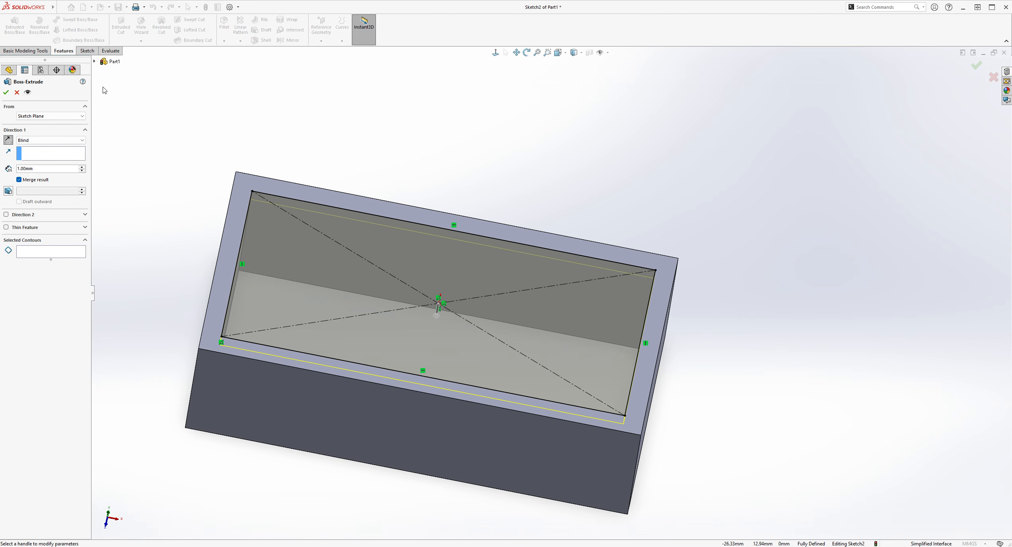
pyautogui.click(6, 92)
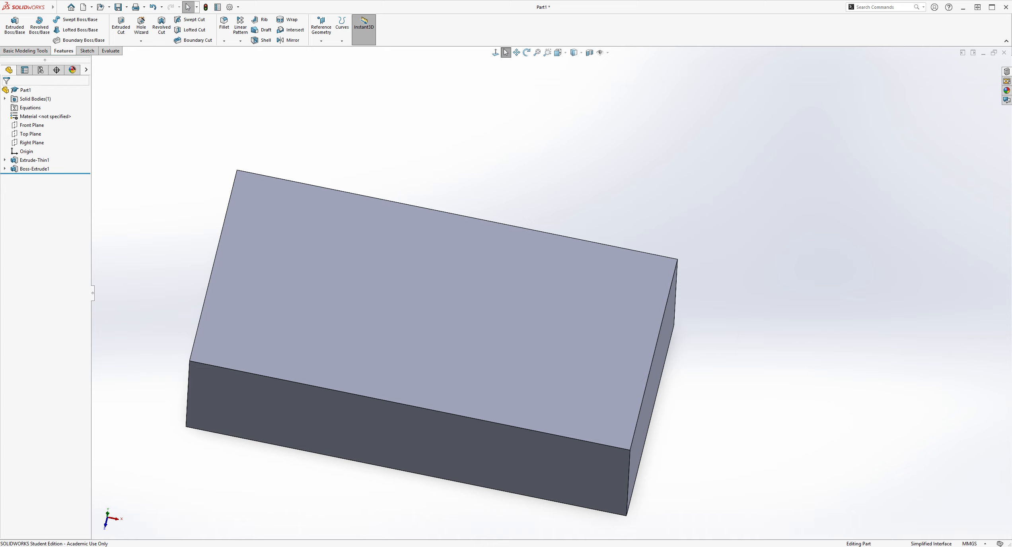
# Step: Start a sketch on the block's top face and draw a circle about 3.8 mm in diameter near its upper-left corner
pyautogui.moveTo(580, 406); pyautogui.dragTo(574, 329, button='middle')
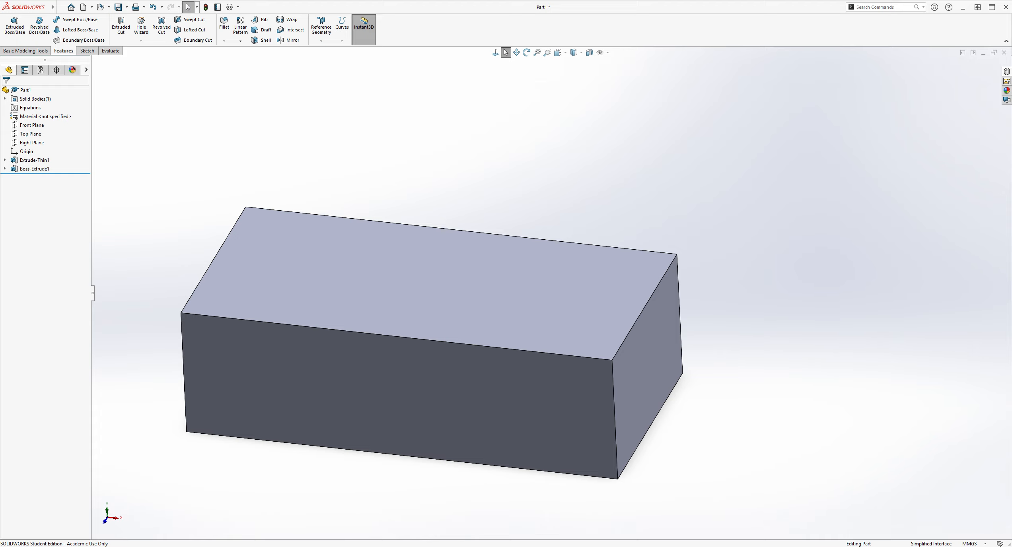
pyautogui.moveTo(626, 361); pyautogui.dragTo(709, 305, button='middle')
pyautogui.moveTo(543, 200)
pyautogui.mouseDown(button='middle')
pyautogui.moveTo(655, 210)
pyautogui.moveTo(650, 219)
pyautogui.mouseUp(button='middle')
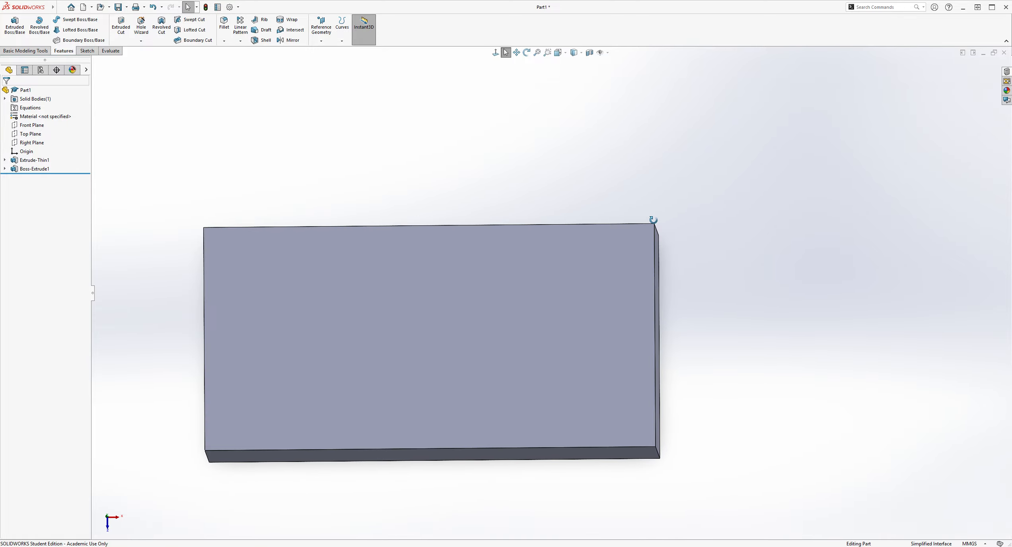
pyautogui.click(83, 51)
pyautogui.click(11, 24)
pyautogui.click(342, 305)
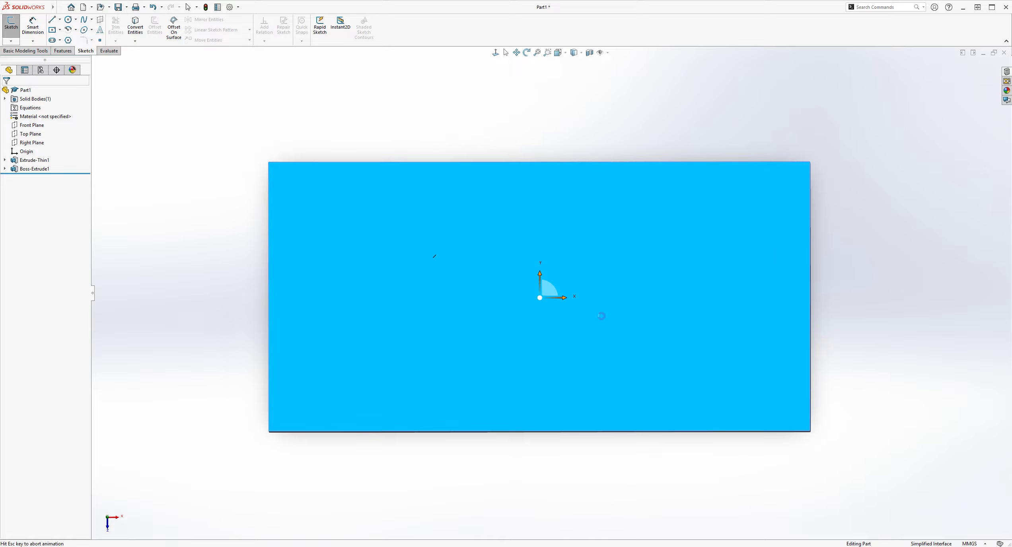
pyautogui.scroll(-1, 578, 232)
pyautogui.click(68, 19)
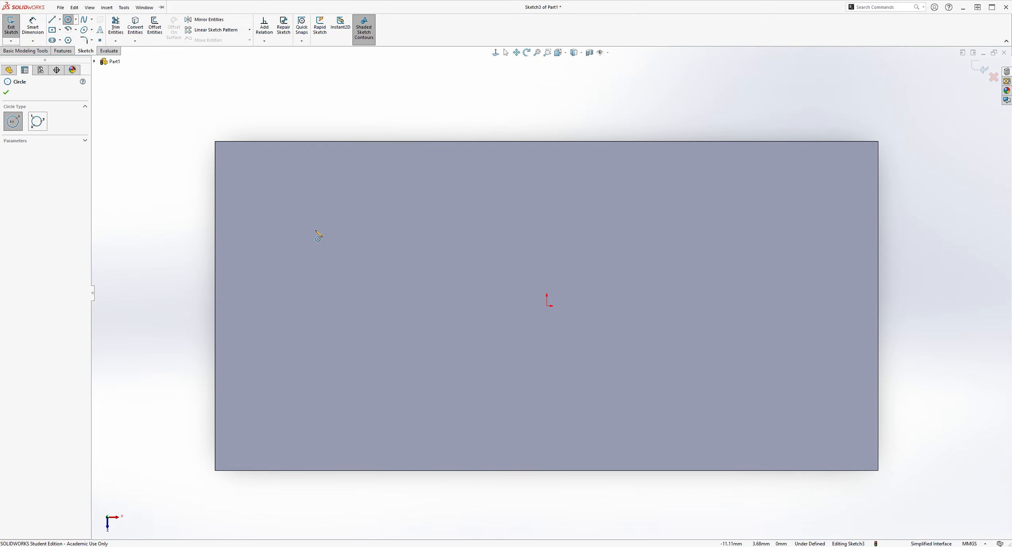
pyautogui.click(280, 197)
pyautogui.click(319, 192)
pyautogui.press('Escape')
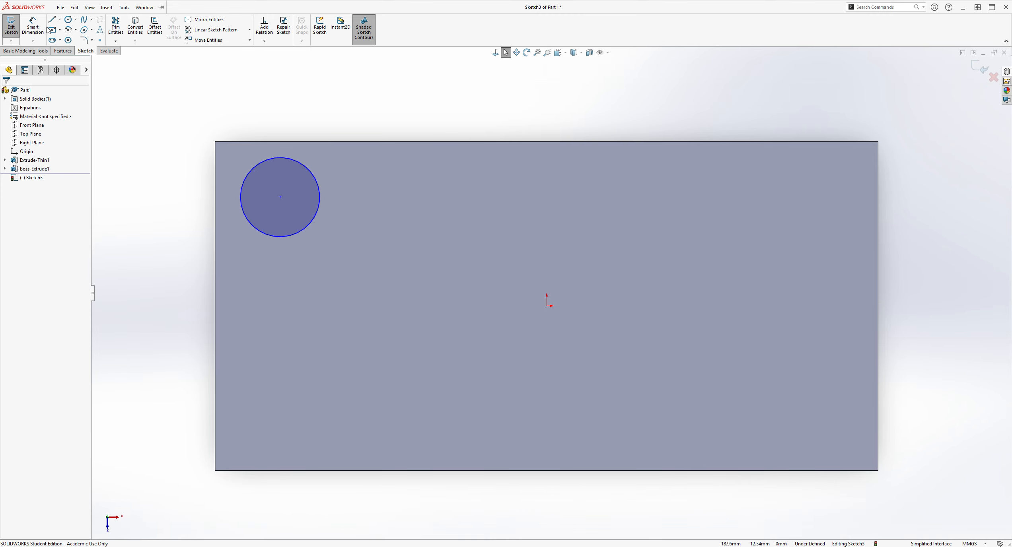
# Step: Dimension the circle with a diameter of 4.8 mm
pyautogui.click(34, 29)
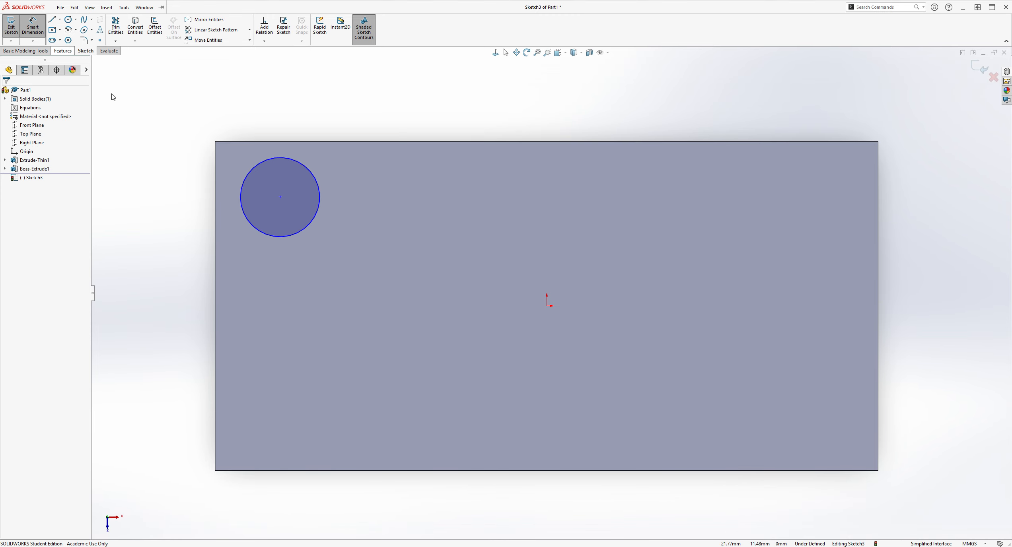
pyautogui.click(240, 203)
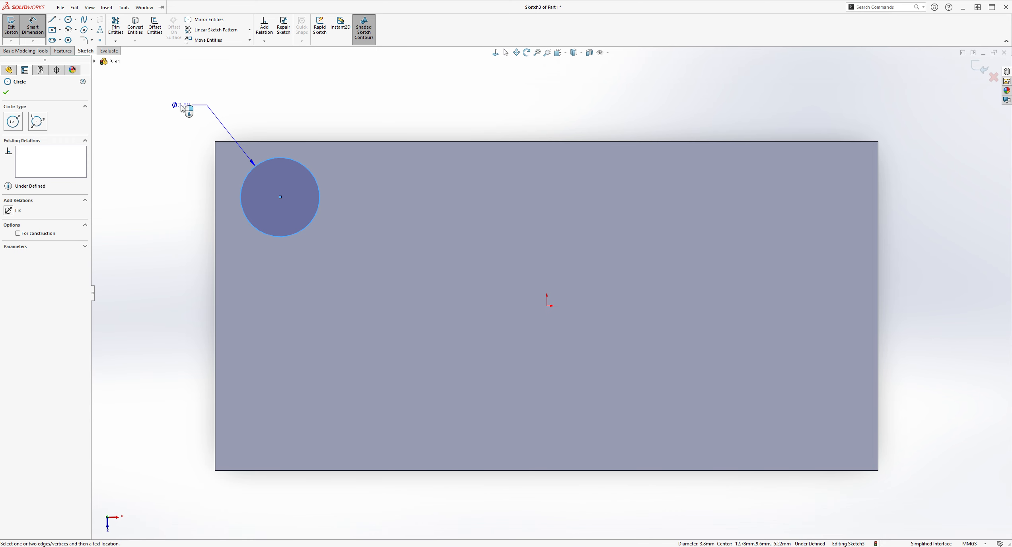
pyautogui.click(179, 119)
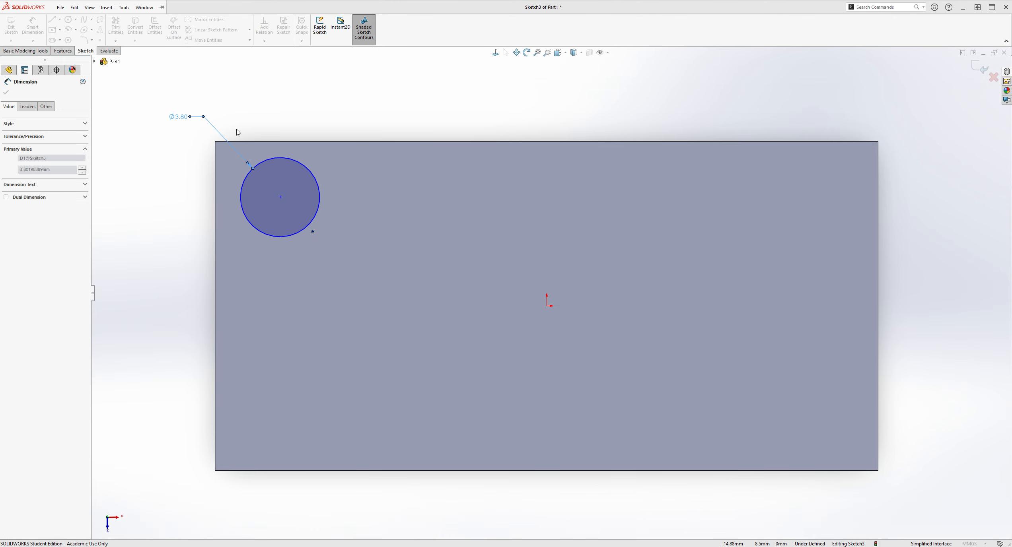
pyautogui.write('4.8')
pyautogui.press('Return')
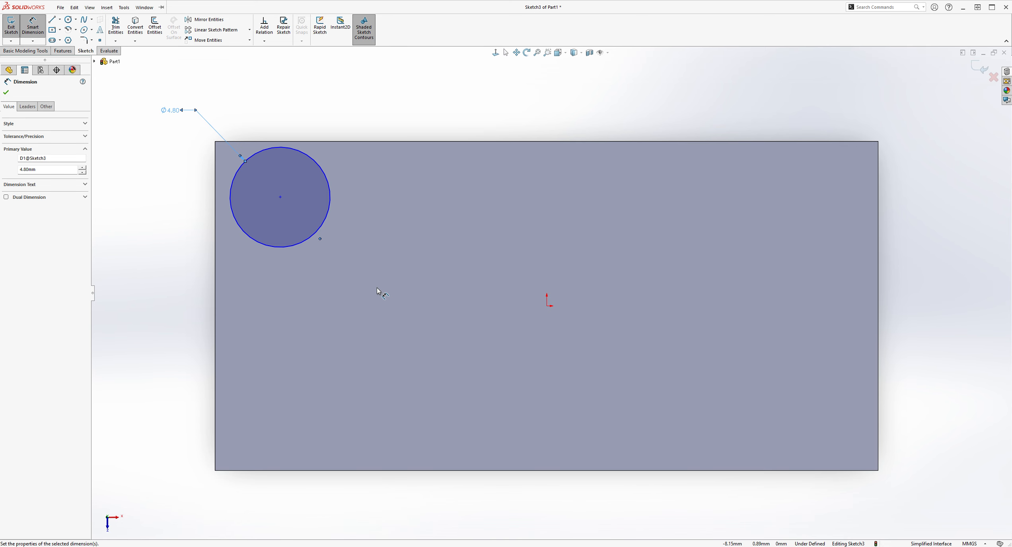
# Step: Dimension the horizontal distance from the circle's center to the origin as 12 mm
pyautogui.click(280, 198)
pyautogui.click(546, 306)
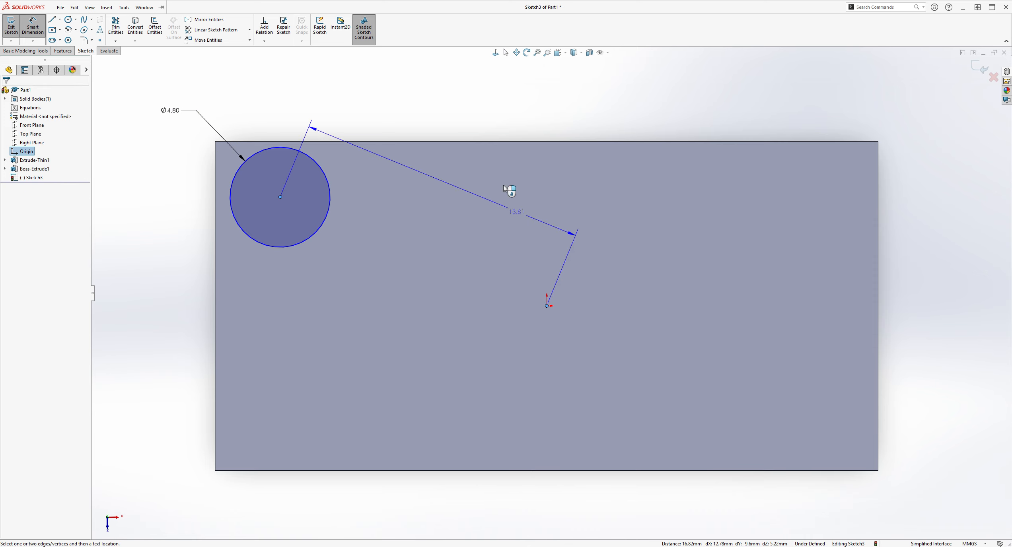
pyautogui.click(412, 90)
pyautogui.write('12.00mm')
pyautogui.press('Return')
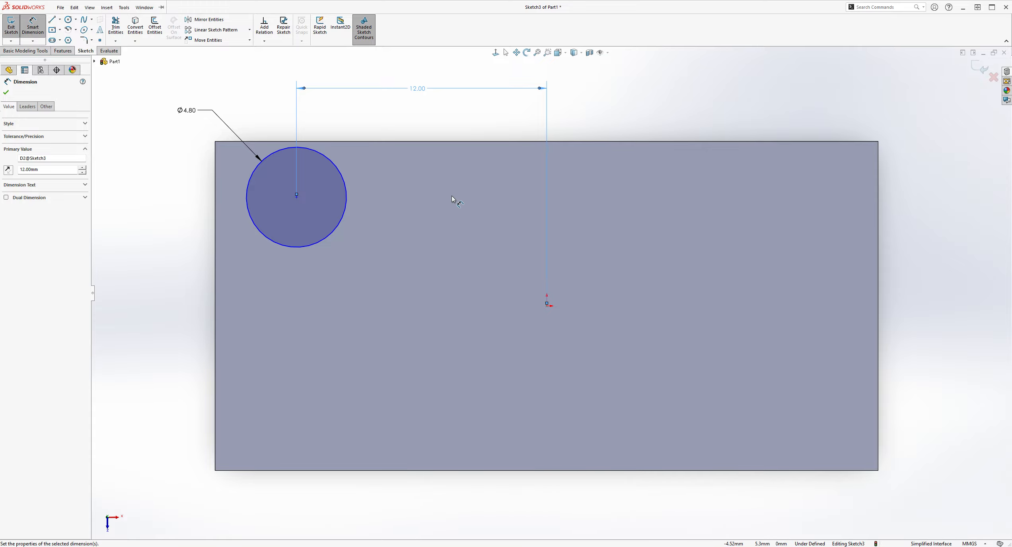
# Step: Dimension the vertical distance from the circle's center to the origin as 4 mm
pyautogui.click(297, 196)
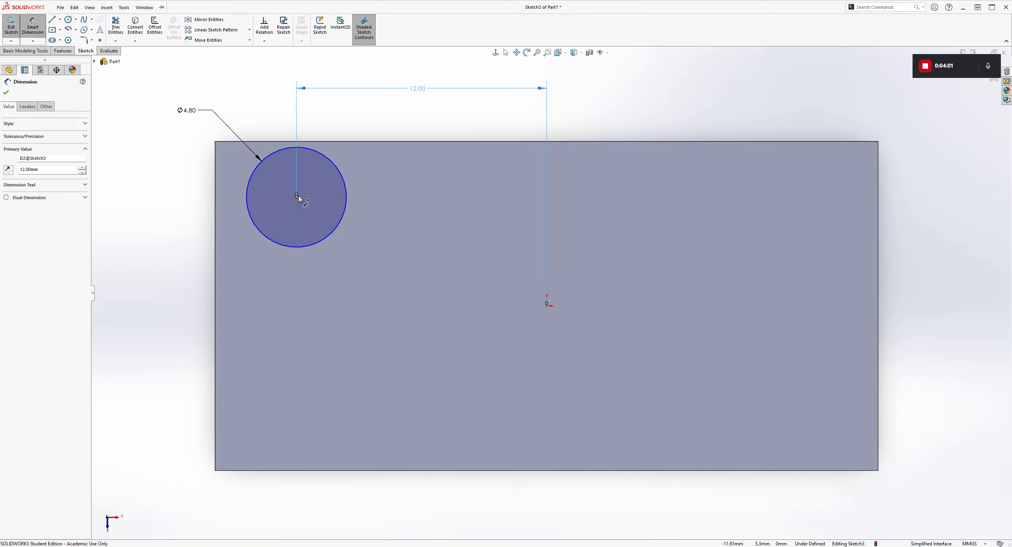
pyautogui.click(547, 306)
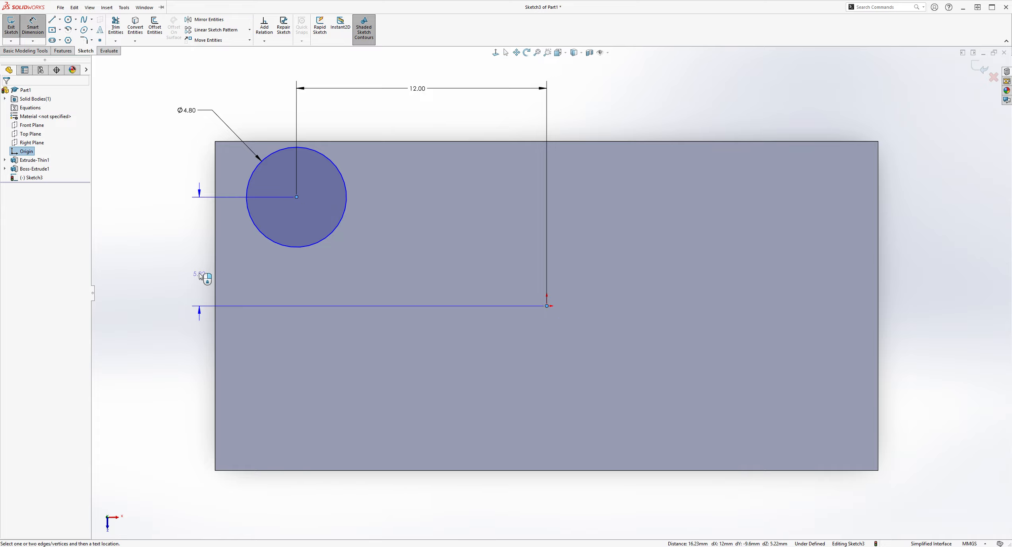
pyautogui.click(179, 268)
pyautogui.write('4')
pyautogui.press('Return')
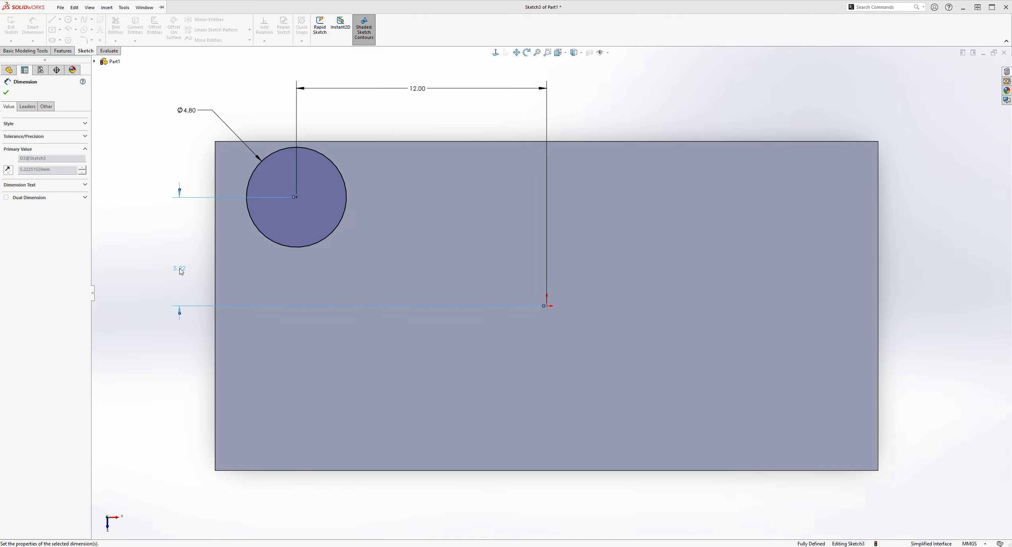
pyautogui.press('Escape')
# Step: Extrude the 4.8 mm circle 1.8 mm upward as a stud on the block's top face, merged with the body
pyautogui.scroll(2, 514, 236)
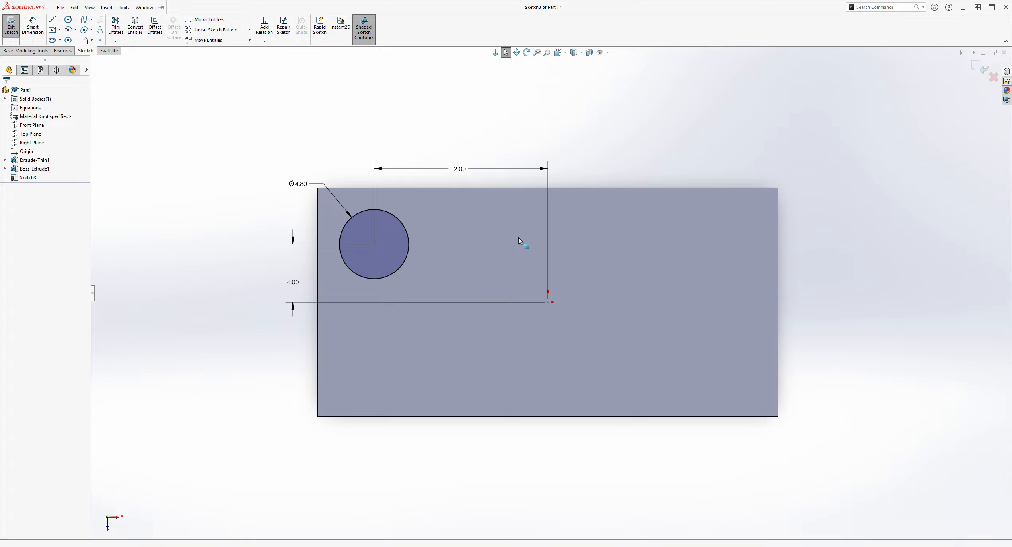
pyautogui.scroll(-1, 746, 129)
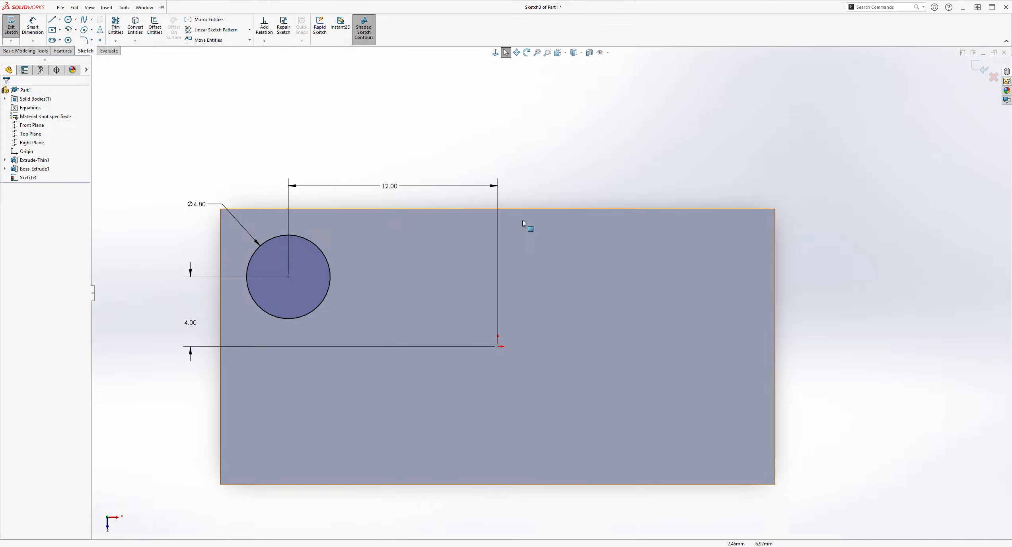
pyautogui.moveTo(358, 153)
pyautogui.mouseDown(button='middle')
pyautogui.moveTo(353, 119)
pyautogui.moveTo(350, 138)
pyautogui.mouseUp(button='middle')
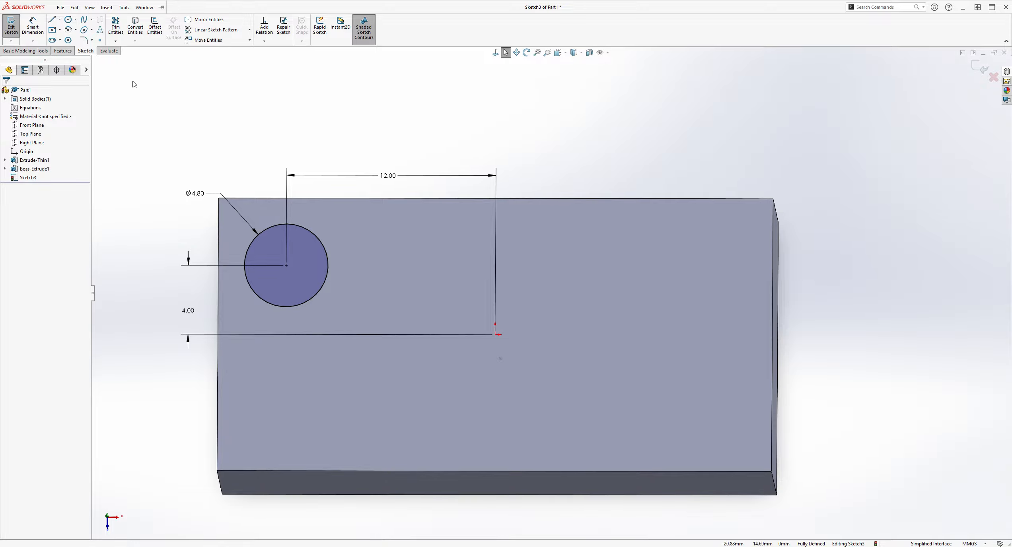
pyautogui.click(74, 52)
pyautogui.click(15, 26)
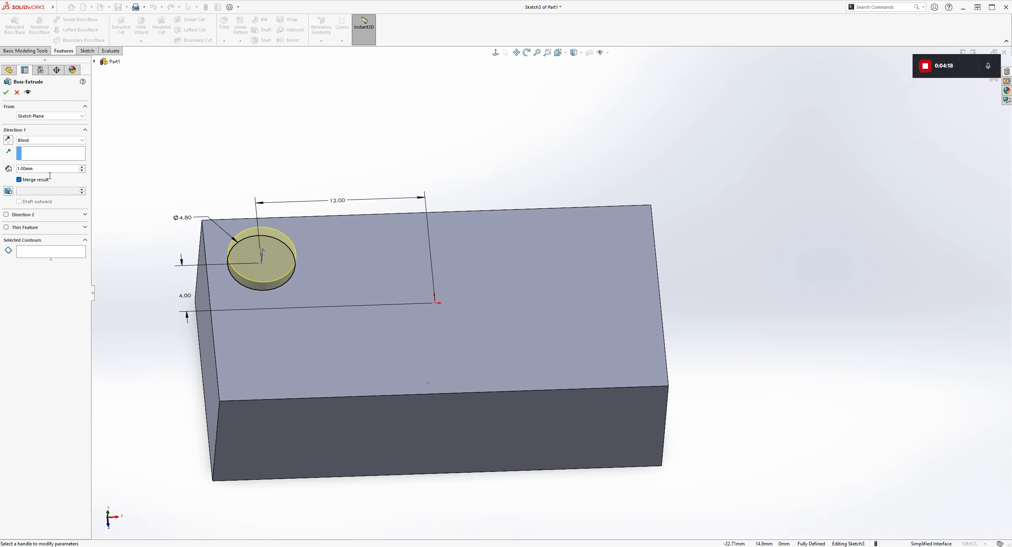
pyautogui.press('BackSpace')
pyautogui.press('BackSpace')
pyautogui.press('BackSpace')
pyautogui.press('BackSpace')
pyautogui.press('BackSpace')
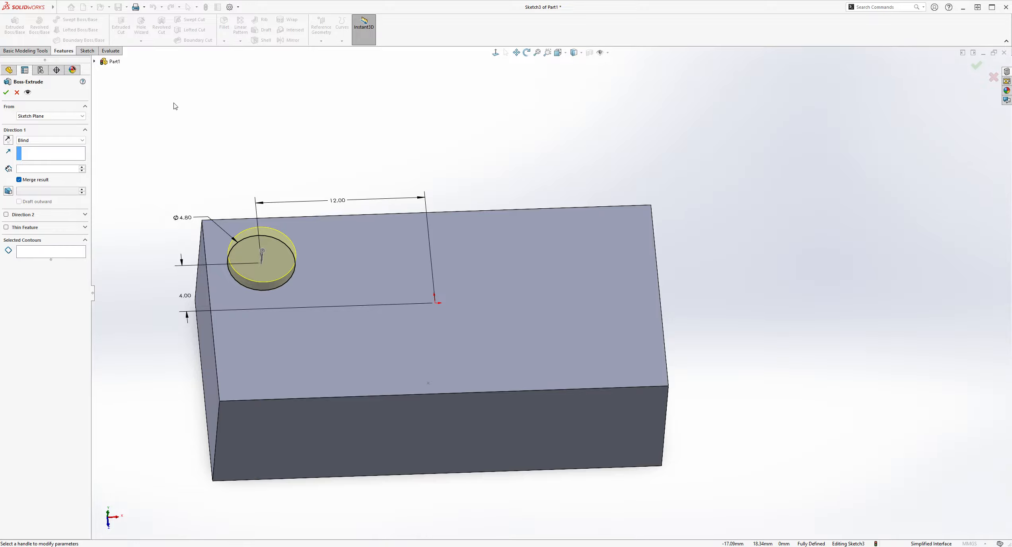
pyautogui.write('.8')
pyautogui.press('Return')
pyautogui.press('Return')
pyautogui.click(472, 182)
# Step: Start a sketch on the inner ceiling face of the hollow block, seen through the open underside
pyautogui.moveTo(472, 182); pyautogui.dragTo(488, 209, button='middle')
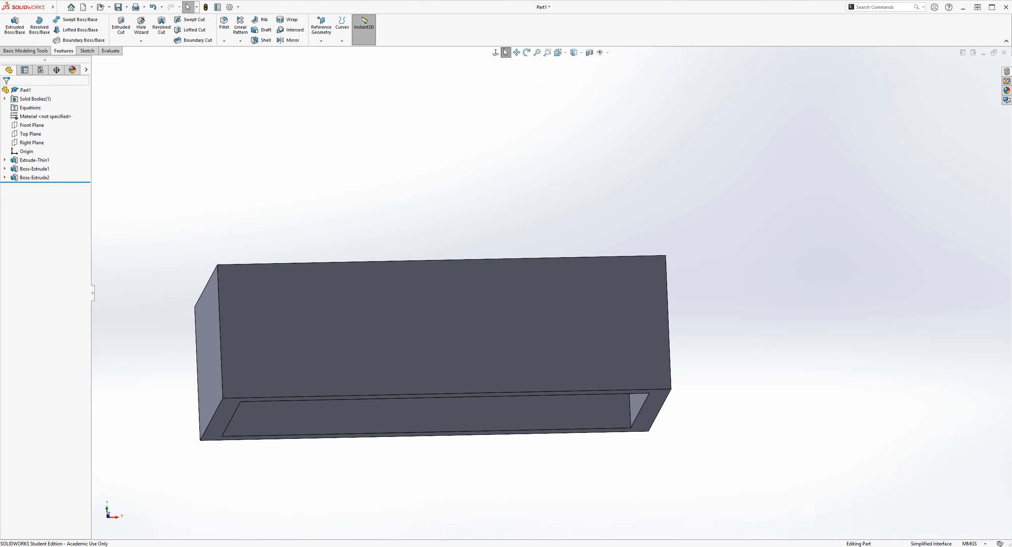
pyautogui.moveTo(169, 262); pyautogui.dragTo(445, 302, button='middle')
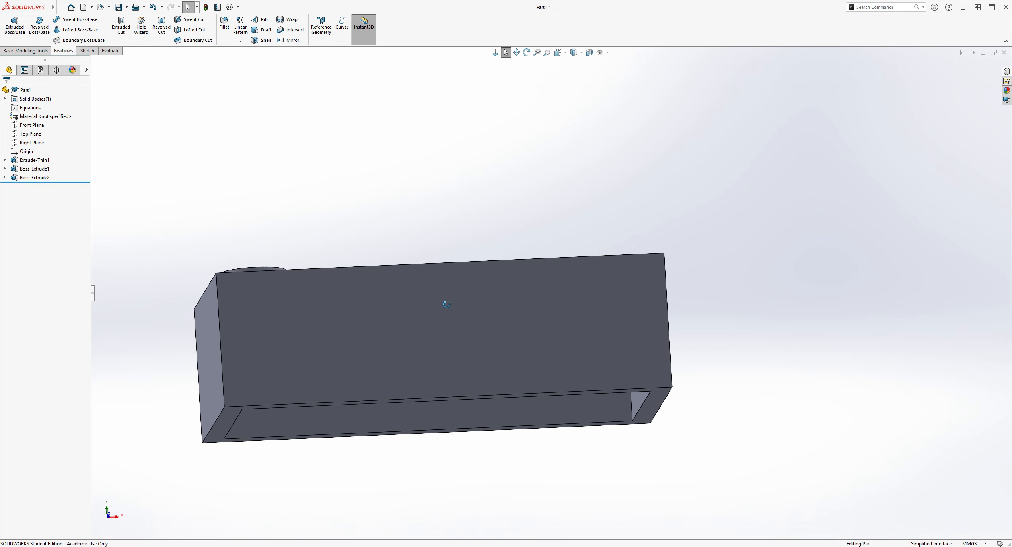
pyautogui.moveTo(538, 179); pyautogui.dragTo(552, 243, button='middle')
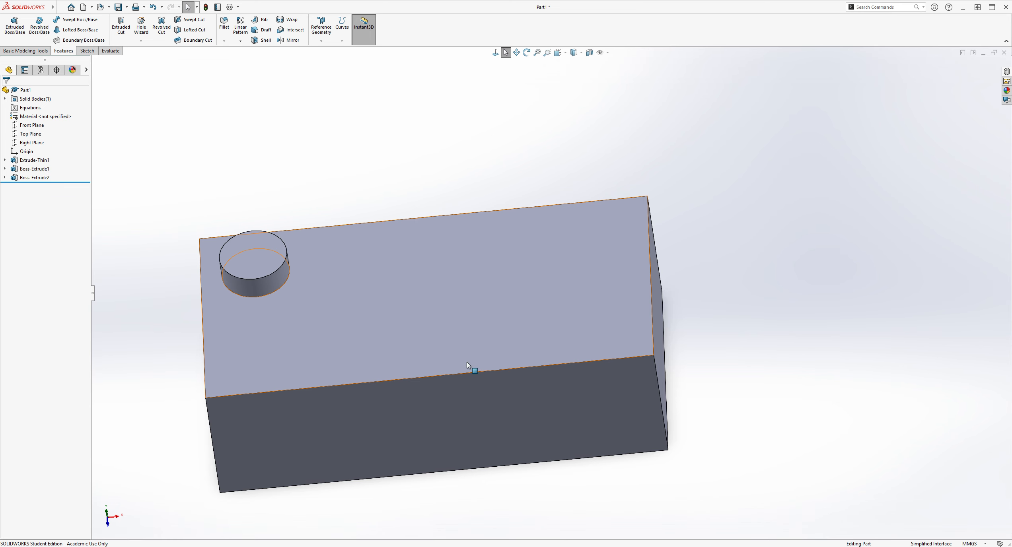
pyautogui.moveTo(601, 425); pyautogui.dragTo(558, 391, button='middle')
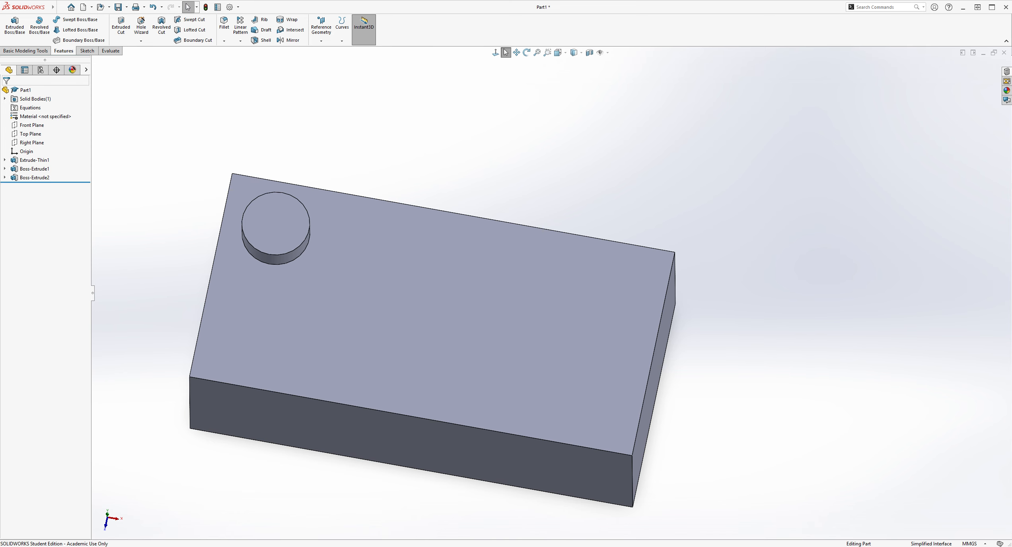
pyautogui.moveTo(559, 391)
pyautogui.mouseDown(button='middle')
pyautogui.moveTo(434, 432)
pyautogui.moveTo(492, 155)
pyautogui.mouseUp(button='middle')
pyautogui.click(87, 51)
pyautogui.click(11, 24)
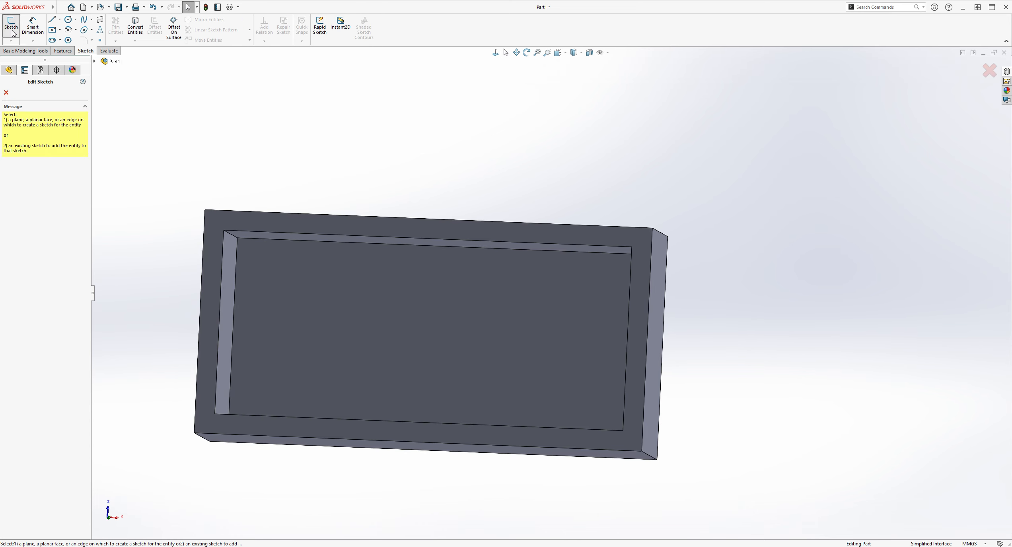
pyautogui.moveTo(468, 230); pyautogui.dragTo(568, 188, button='middle')
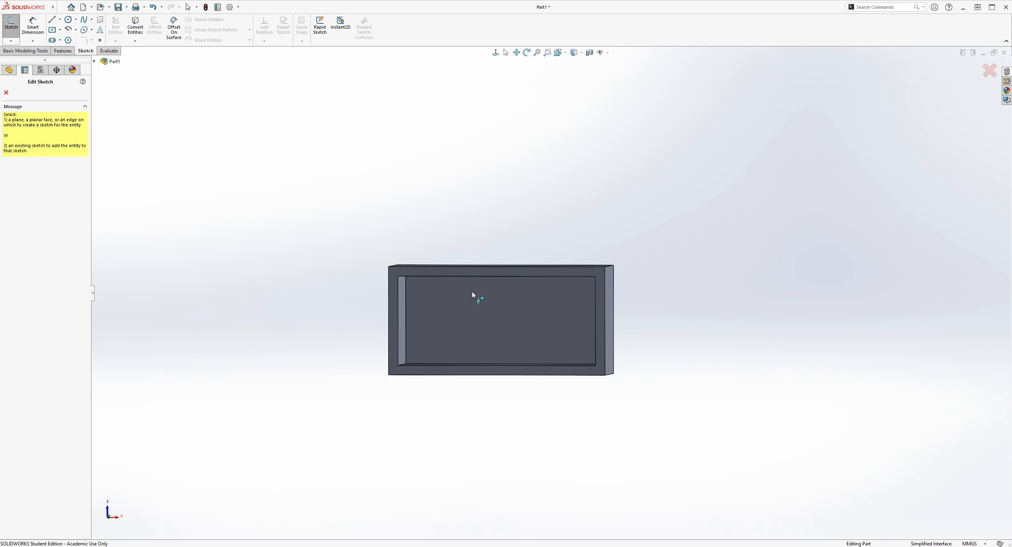
pyautogui.click(533, 299)
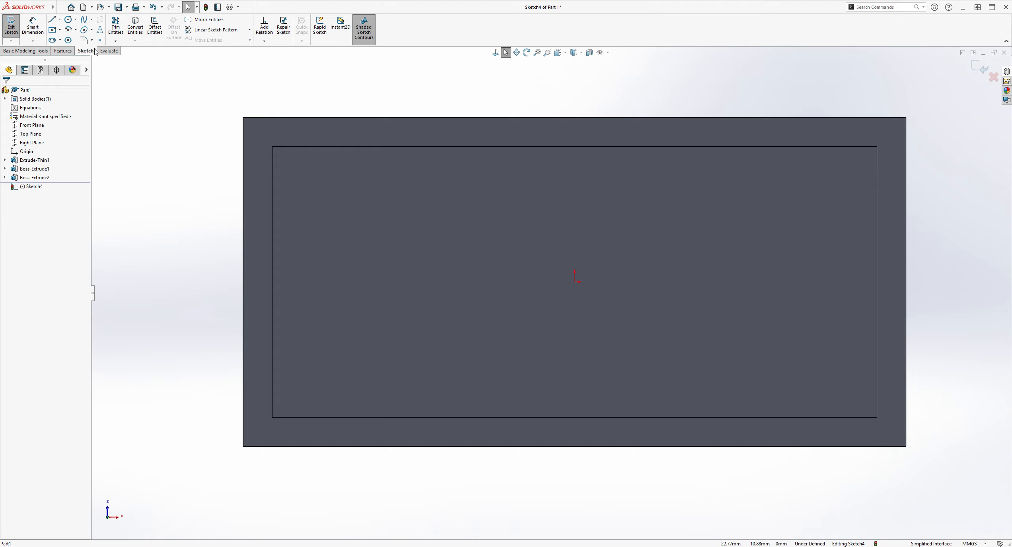
# Step: Draw a circle about 2.9 mm in diameter near the lower-left corner of the inner face
pyautogui.click(68, 19)
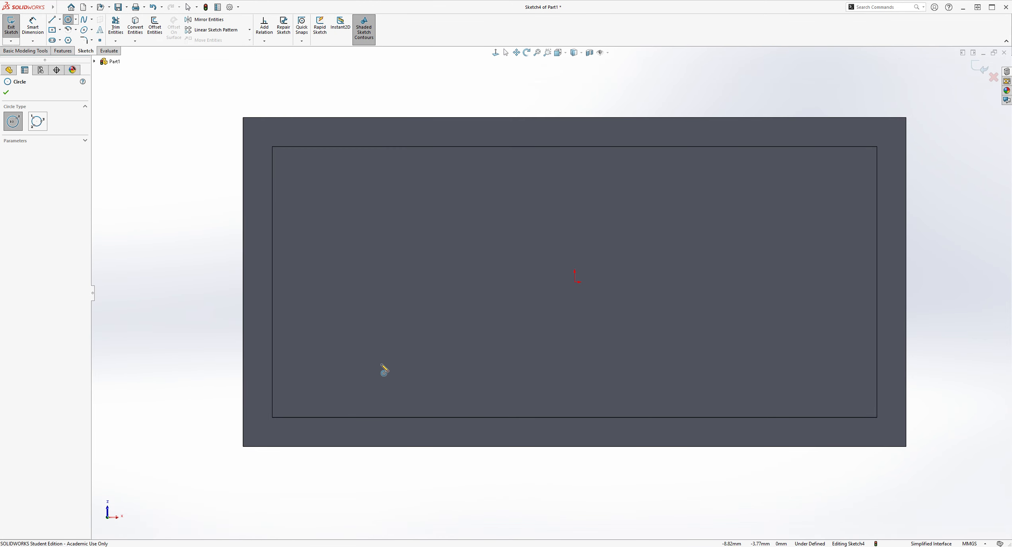
pyautogui.click(319, 363)
pyautogui.click(345, 381)
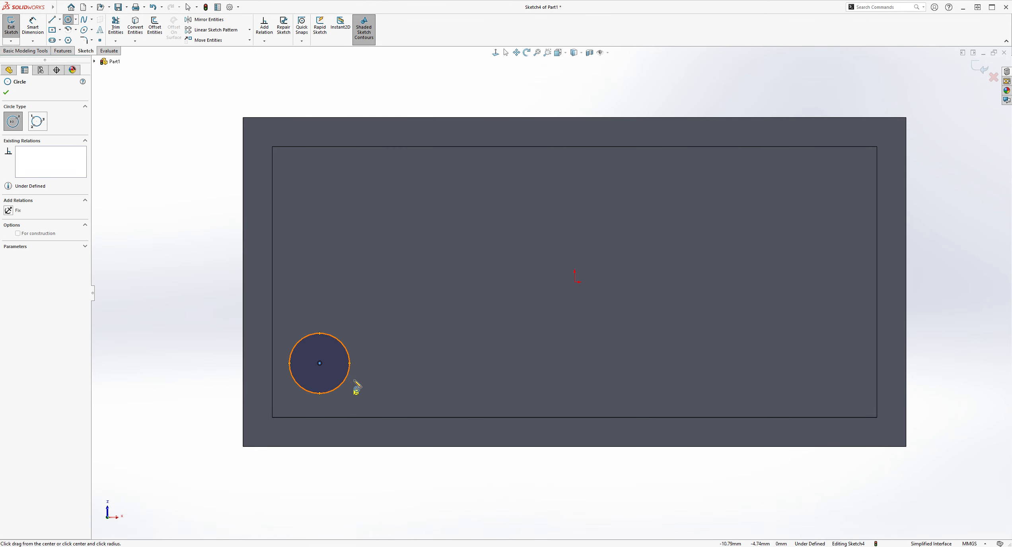
pyautogui.press('Escape')
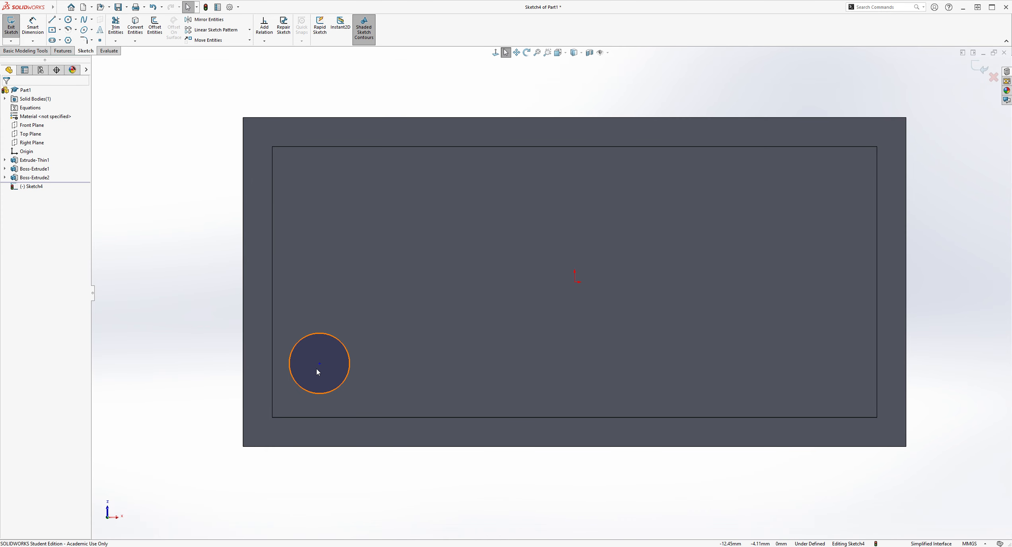
# Step: Dimension the circle on the inner face with a diameter of 2.6 mm
pyautogui.moveTo(420, 280)
pyautogui.mouseDown(button='middle')
pyautogui.moveTo(431, 266)
pyautogui.moveTo(426, 410)
pyautogui.mouseUp(button='middle')
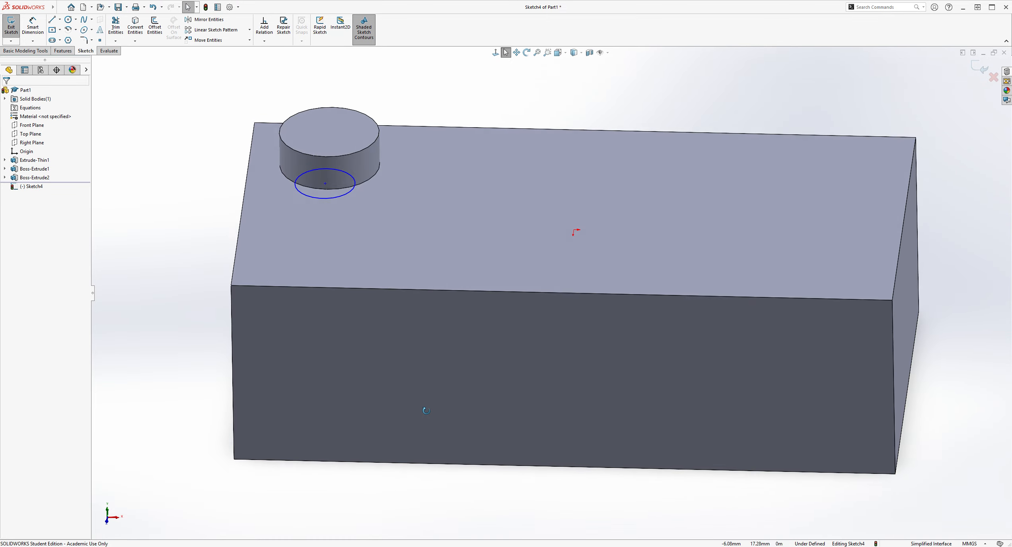
pyautogui.click(495, 53)
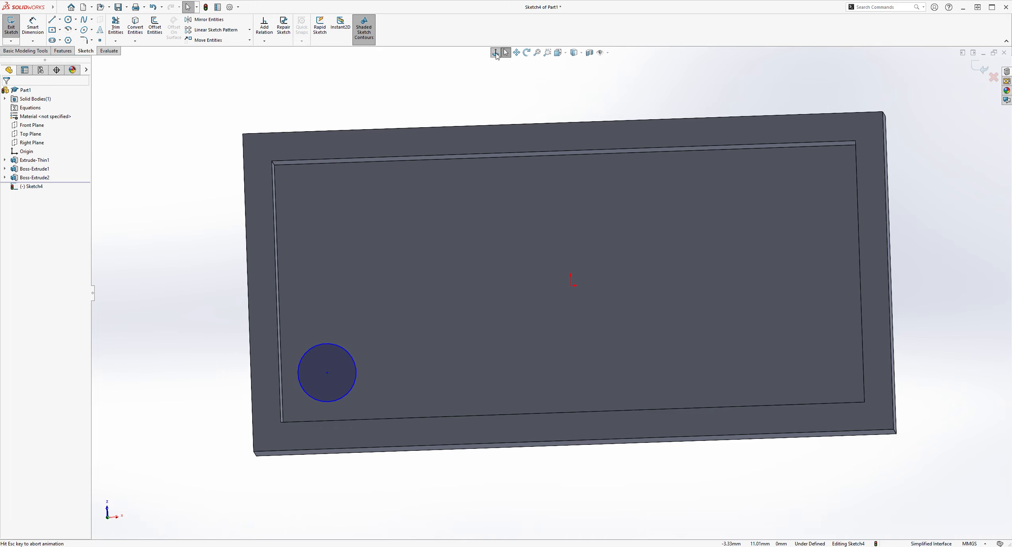
pyautogui.click(38, 28)
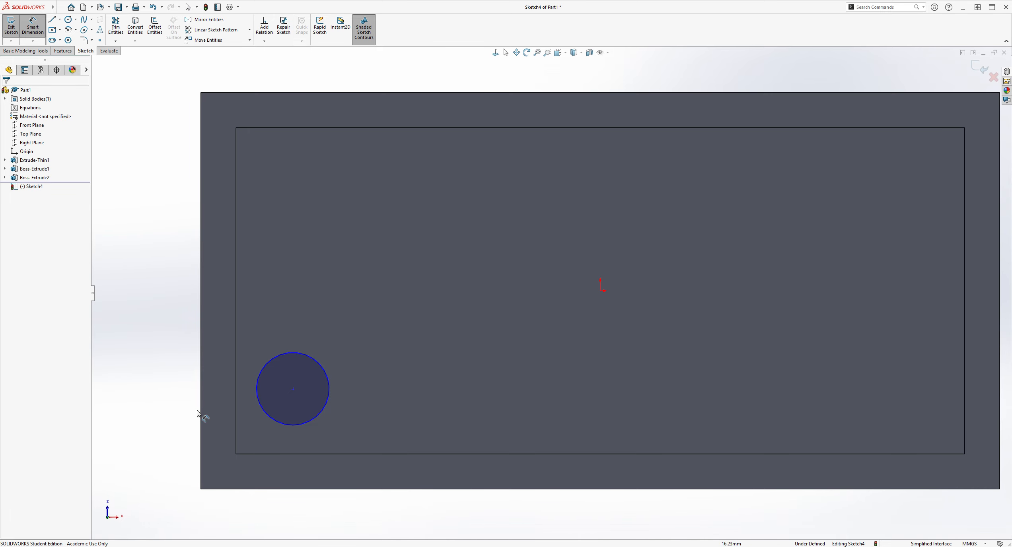
pyautogui.click(273, 421)
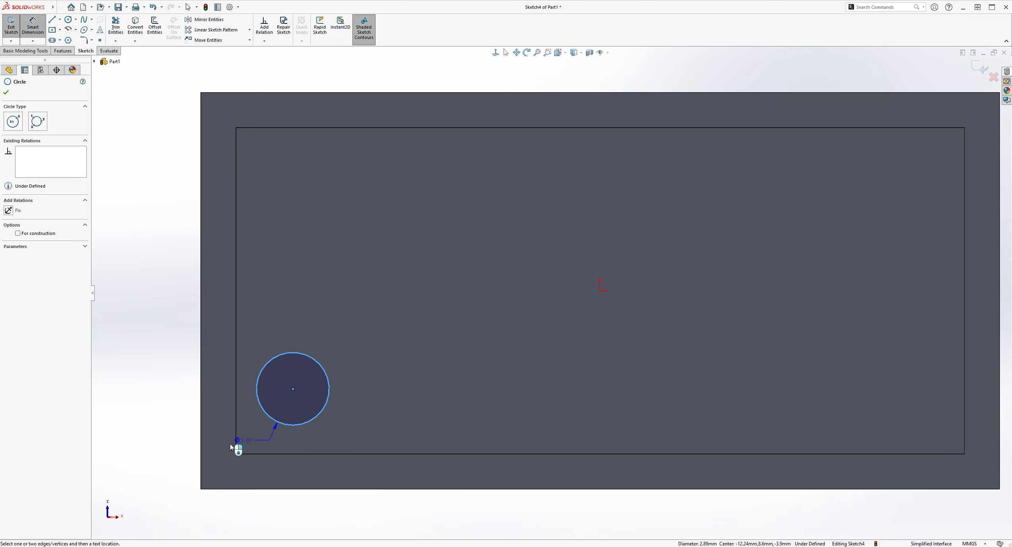
pyautogui.click(163, 440)
pyautogui.write('2.60mm')
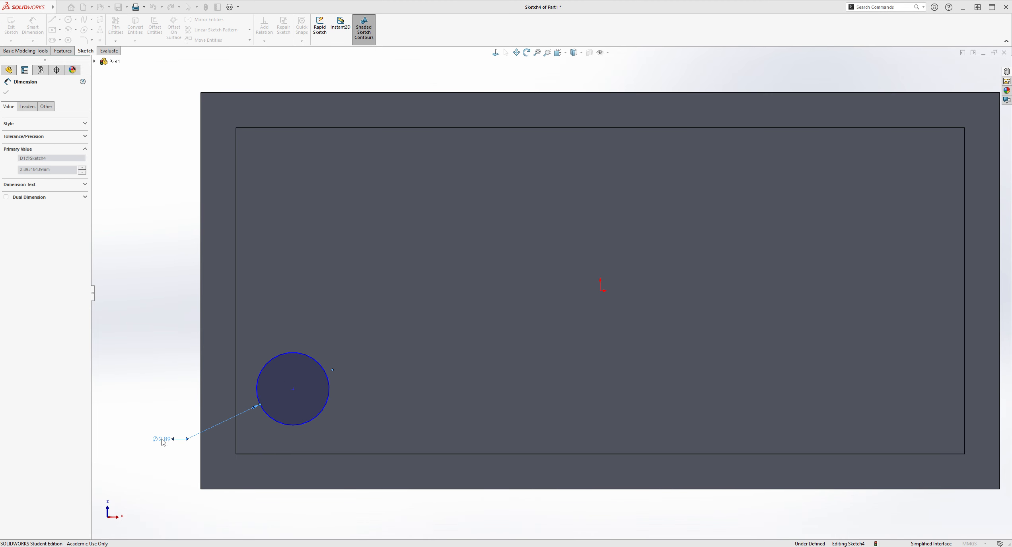
pyautogui.press('Return')
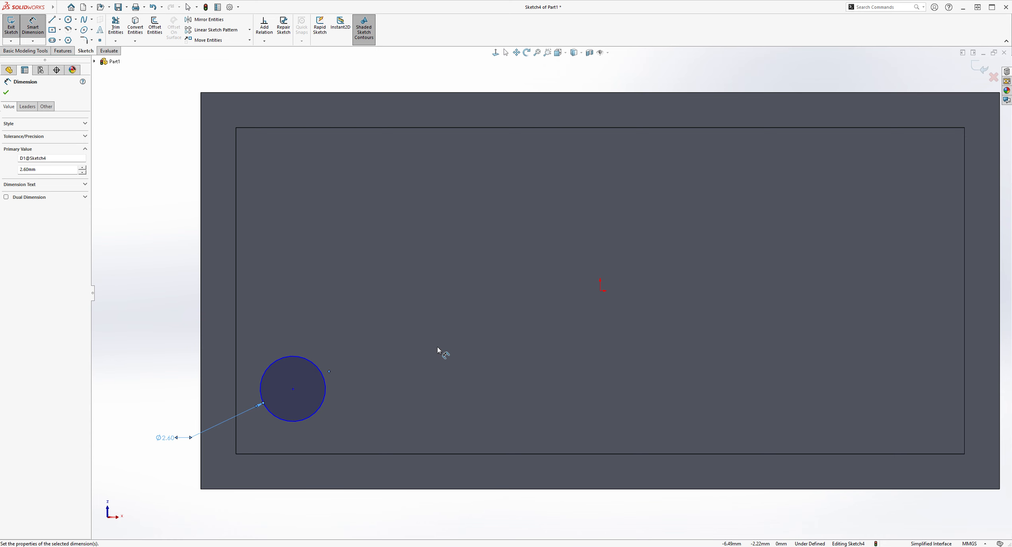
pyautogui.press('Escape')
# Step: Dimension the horizontal distance from the 2.6 mm circle's center to the origin as 12 mm
pyautogui.click(31, 25)
pyautogui.click(31, 25)
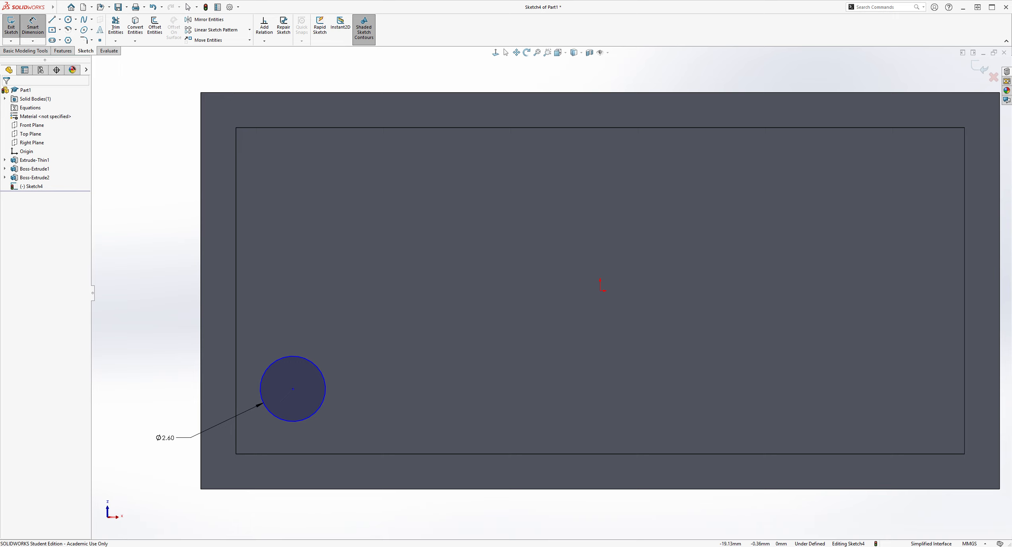
pyautogui.scroll(3, 549, 343)
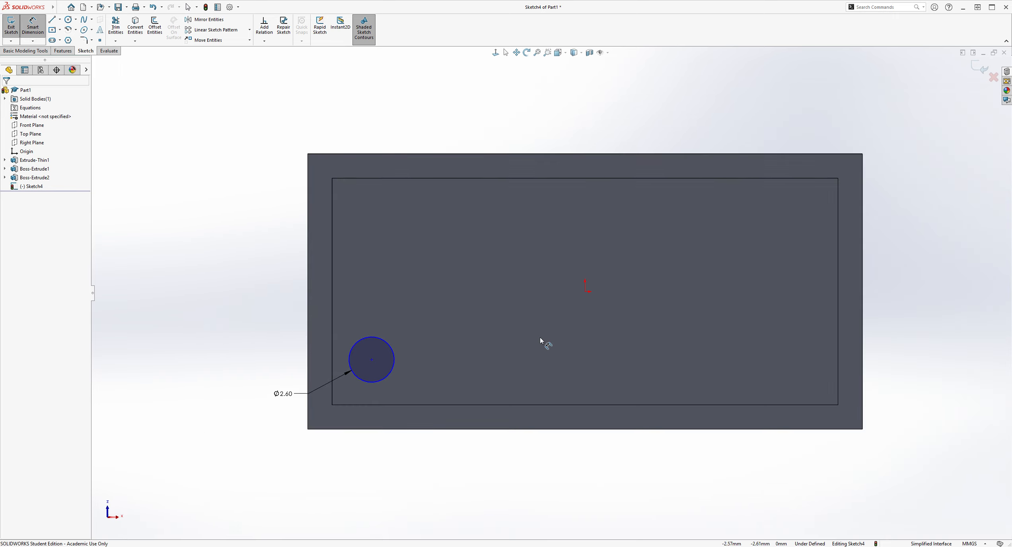
pyautogui.click(372, 360)
pyautogui.click(584, 291)
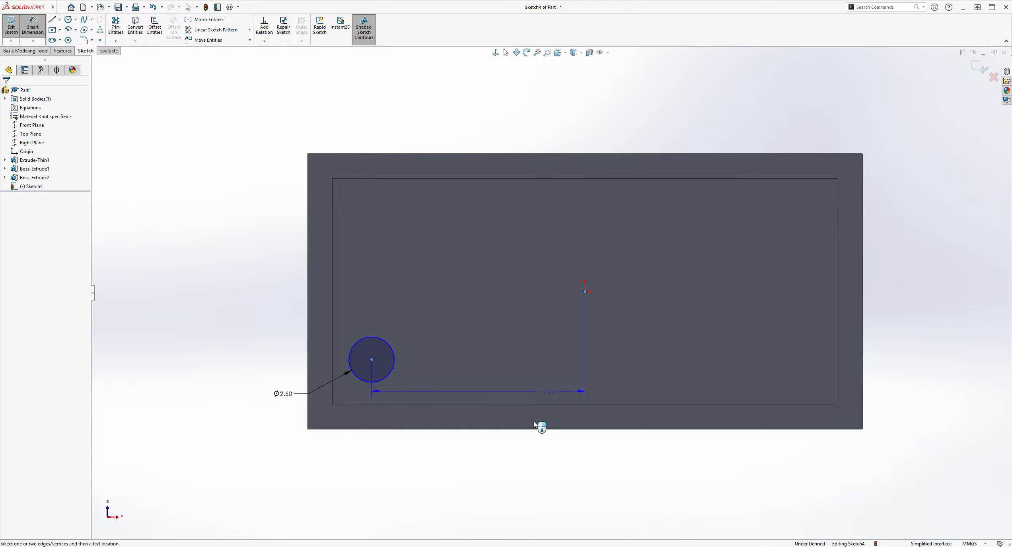
pyautogui.click(483, 481)
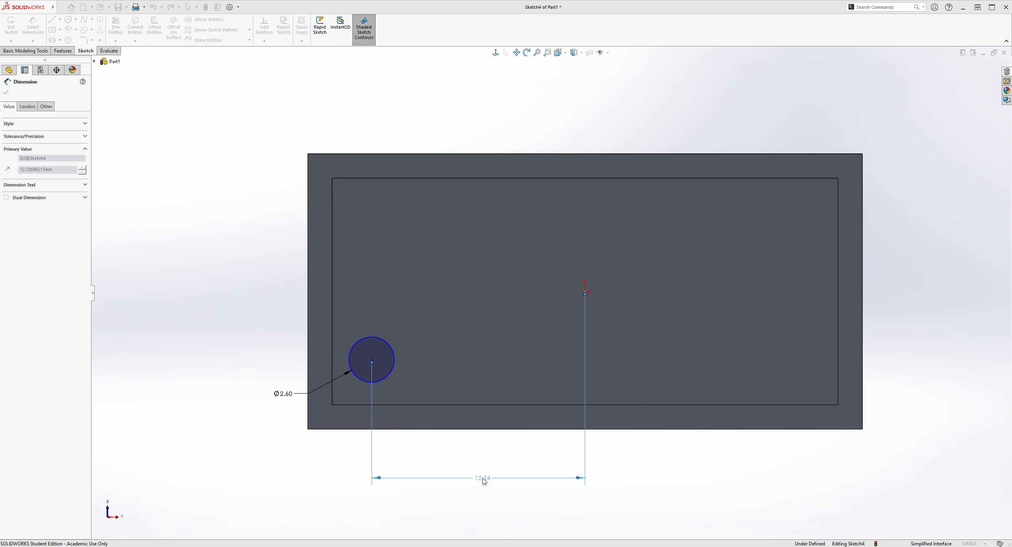
pyautogui.write('12')
pyautogui.press('Return')
# Step: Dimension the vertical distance from the 2.6 mm circle's center to the origin as 4 mm
pyautogui.click(376, 359)
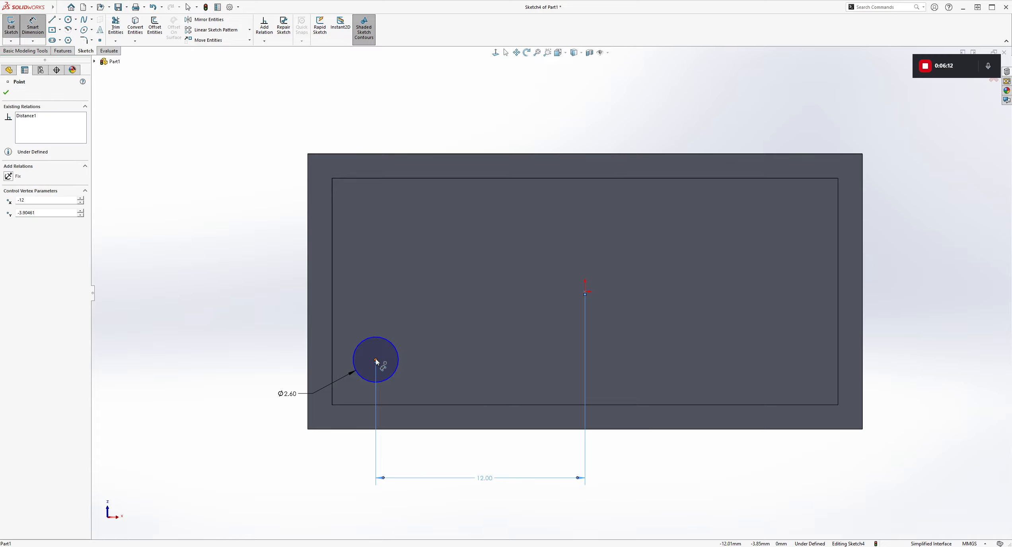
pyautogui.click(585, 292)
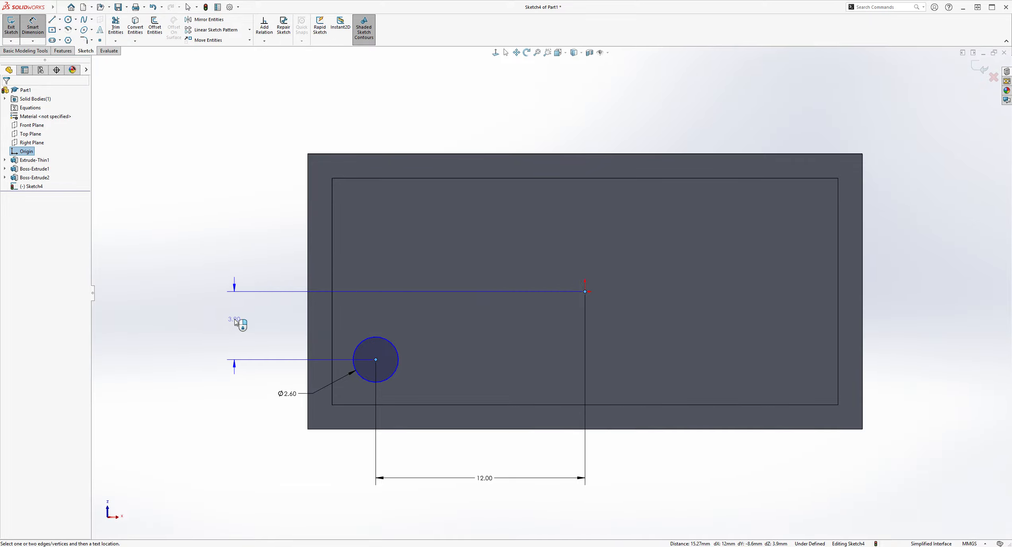
pyautogui.click(227, 342)
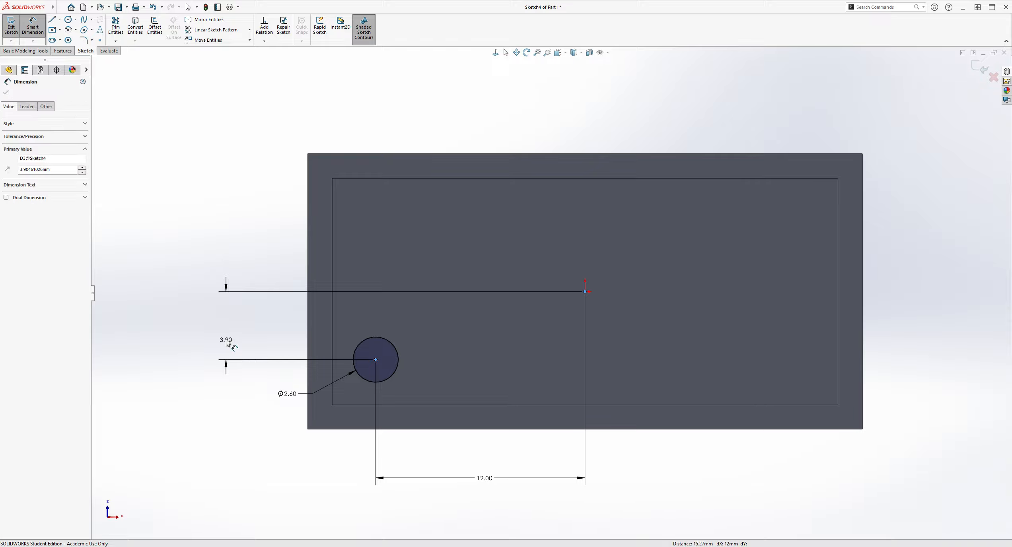
pyautogui.write('4')
pyautogui.press('Return')
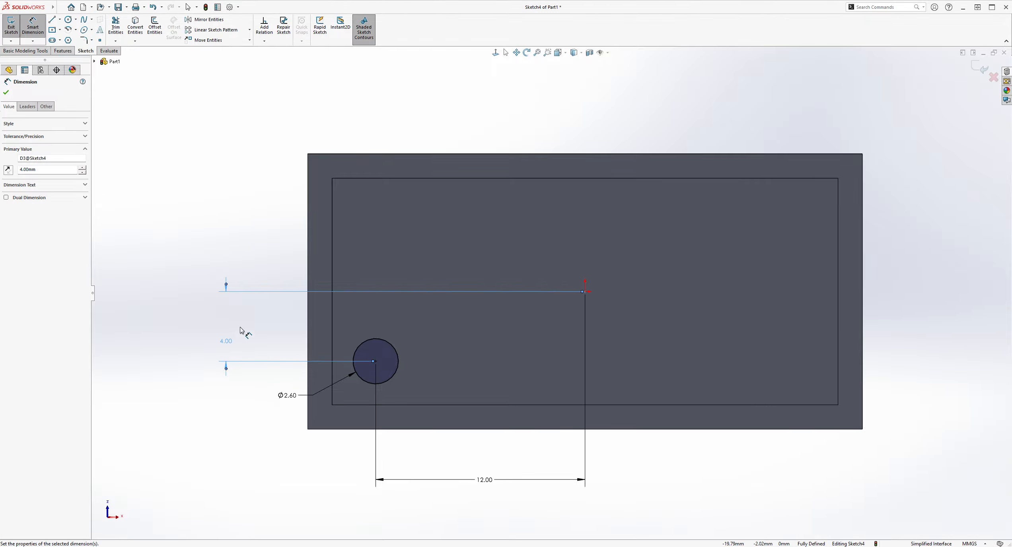
pyautogui.press('Escape')
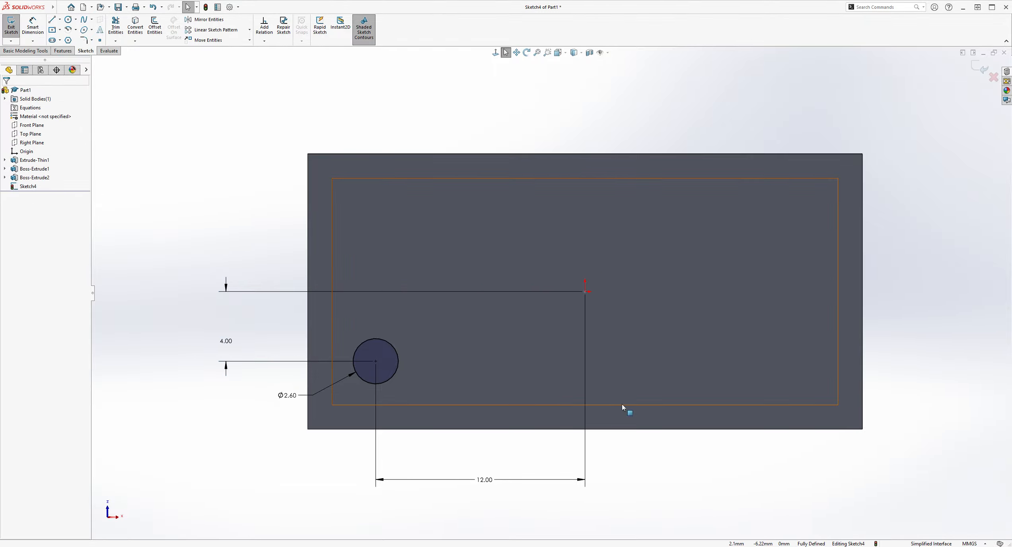
# Step: Cut the 2.6 mm circle blind to a depth of 1.7 mm into the underside of the stud
pyautogui.scroll(-3, 576, 430)
pyautogui.scroll(3, 557, 414)
pyautogui.moveTo(628, 361); pyautogui.dragTo(673, 305, button='middle')
pyautogui.click(64, 51)
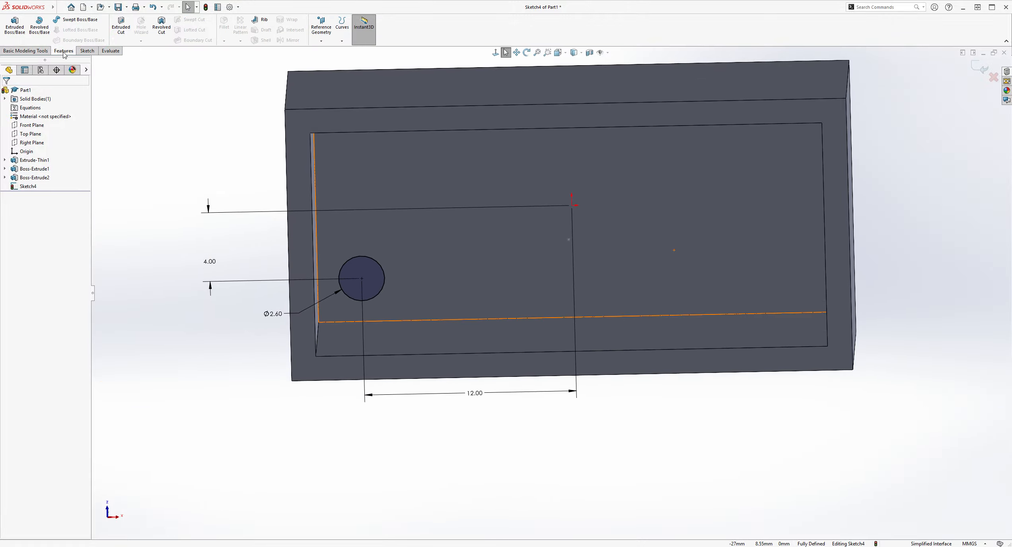
pyautogui.click(121, 24)
pyautogui.moveTo(563, 123); pyautogui.dragTo(559, 192, button='middle')
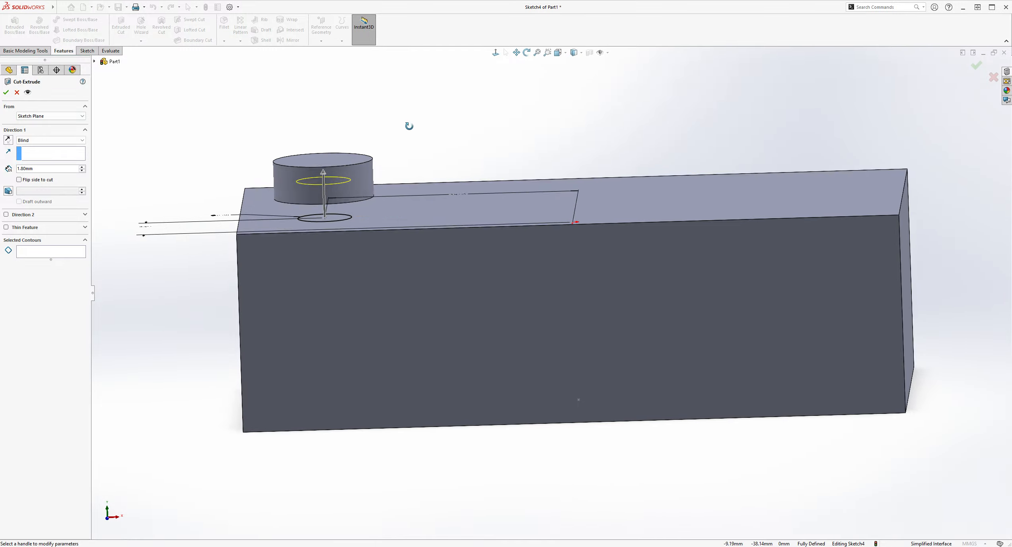
pyautogui.moveTo(409, 124); pyautogui.dragTo(407, 165, button='middle')
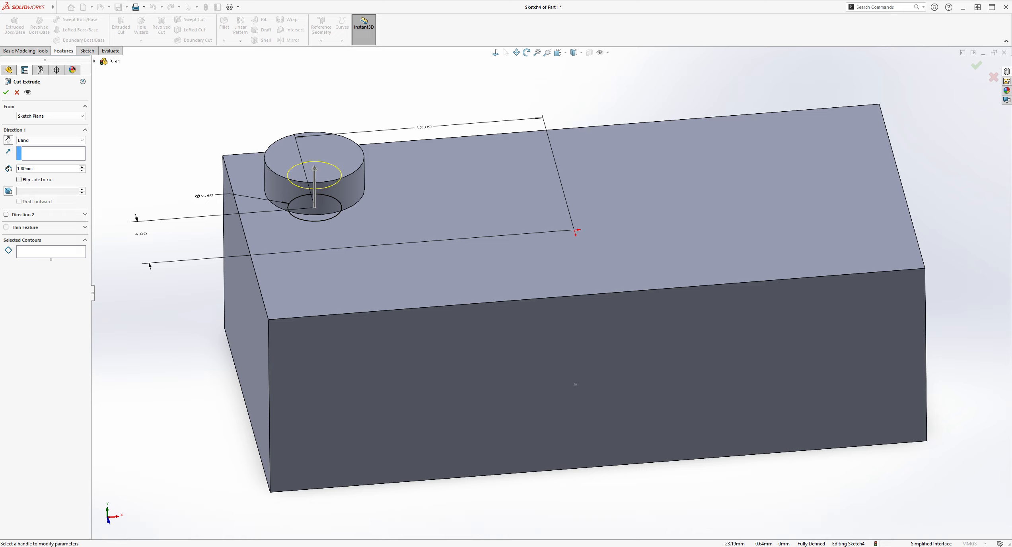
pyautogui.moveTo(509, 207); pyautogui.dragTo(515, 235, button='middle')
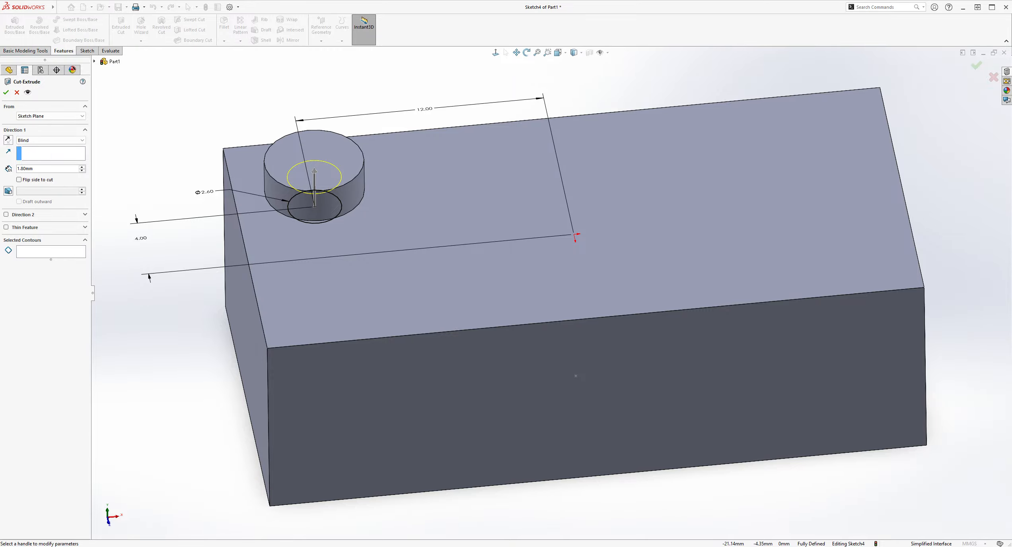
pyautogui.moveTo(418, 179); pyautogui.dragTo(443, 133, button='middle')
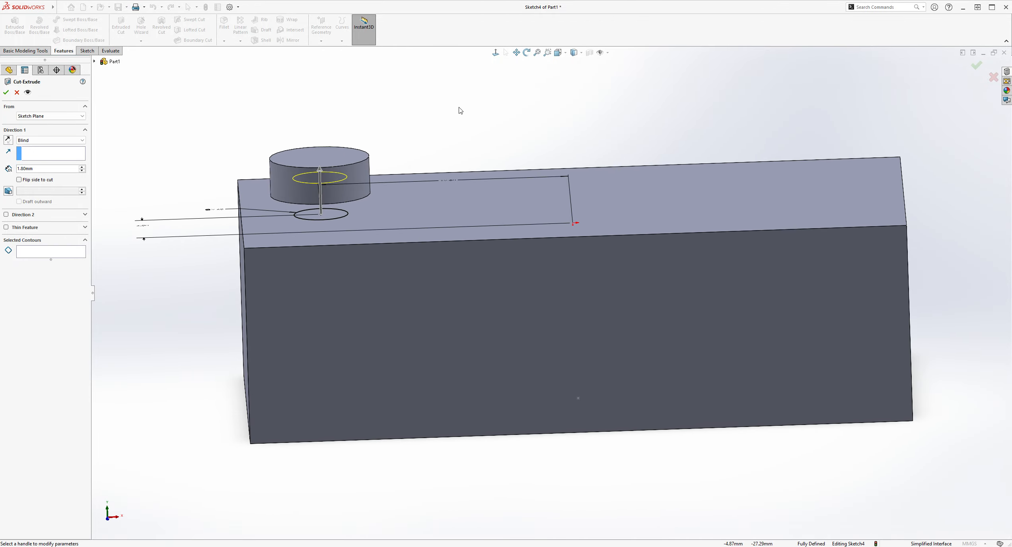
pyautogui.scroll(-3, 436, 113)
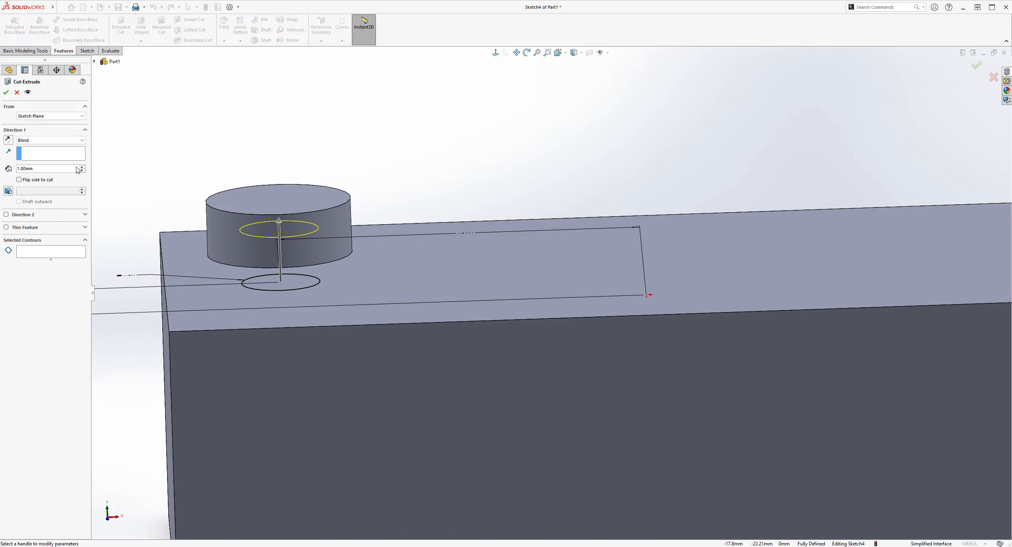
pyautogui.click(51, 170)
pyautogui.moveTo(42, 174); pyautogui.dragTo(16, 169)
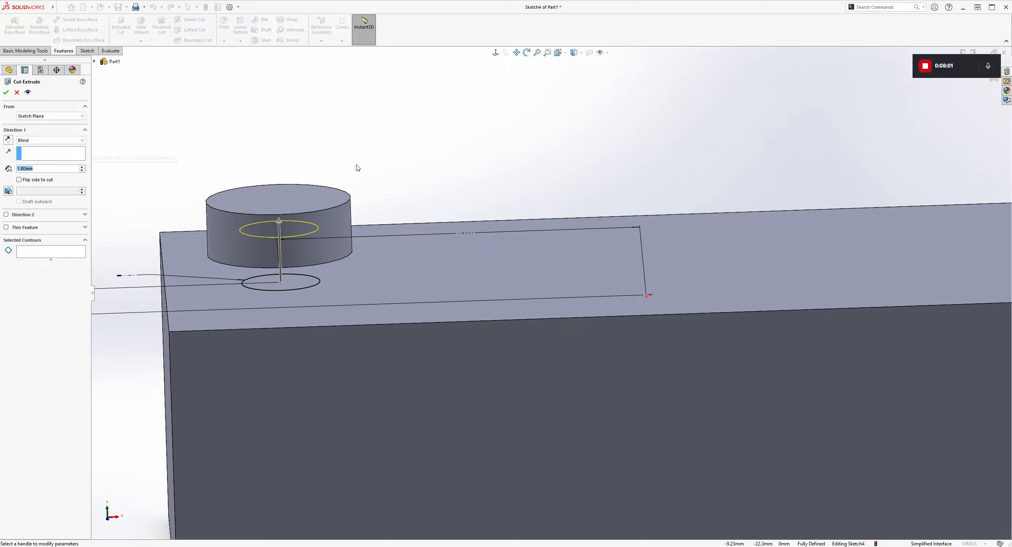
pyautogui.write('1')
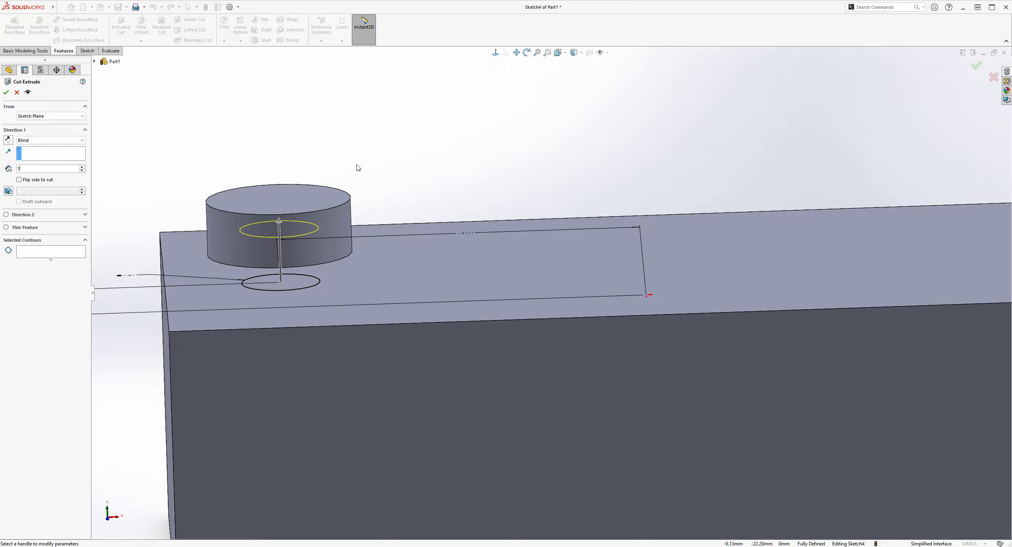
pyautogui.write('.7')
pyautogui.press('Return')
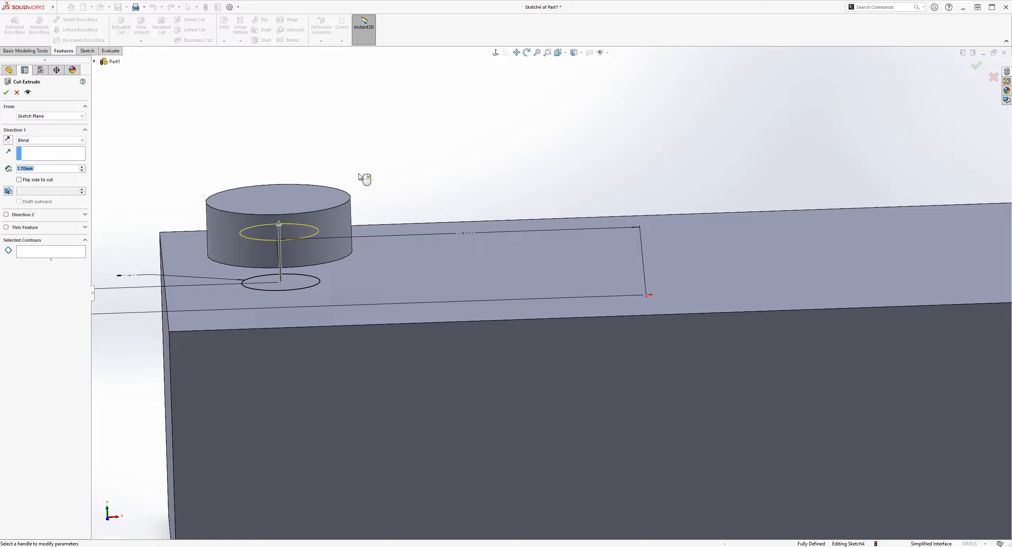
pyautogui.scroll(3, 406, 189)
pyautogui.moveTo(503, 304); pyautogui.dragTo(467, 330, button='middle')
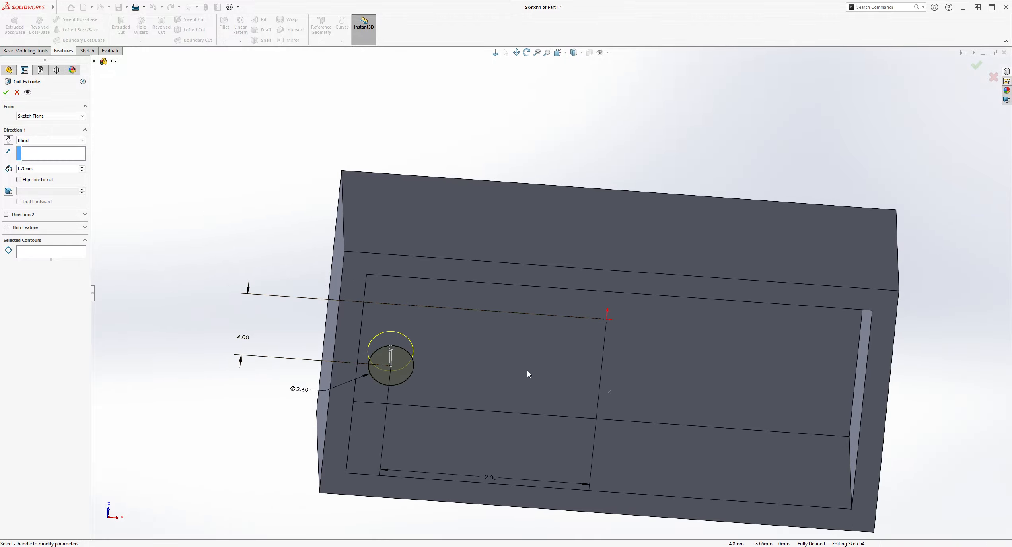
pyautogui.moveTo(591, 237)
pyautogui.mouseDown(button='middle')
pyautogui.moveTo(601, 338)
pyautogui.moveTo(594, 221)
pyautogui.mouseUp(button='middle')
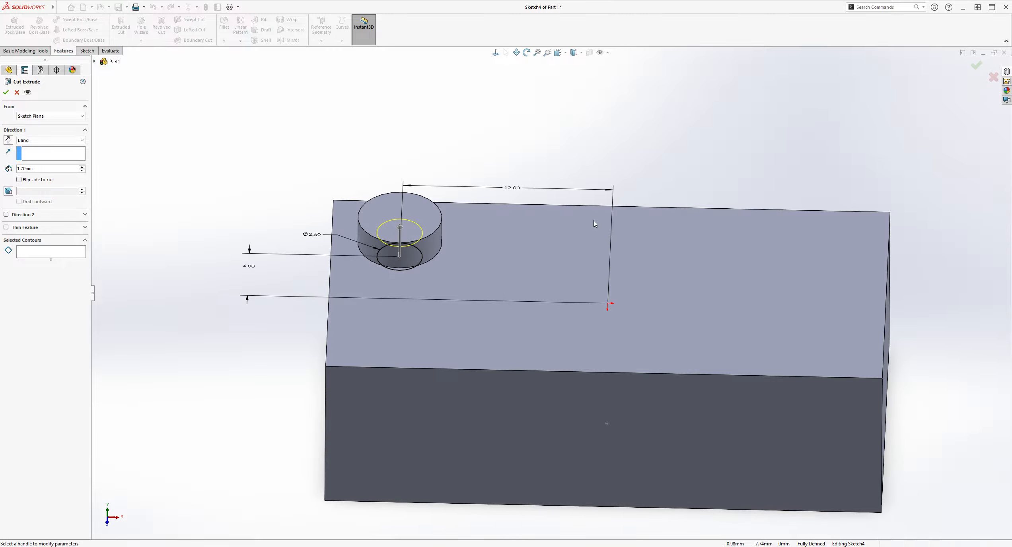
pyautogui.click(6, 92)
# Step: Start a linear pattern with 4 instances along the long back edge of the brick's top face
pyautogui.moveTo(474, 165); pyautogui.dragTo(674, 339, button='middle')
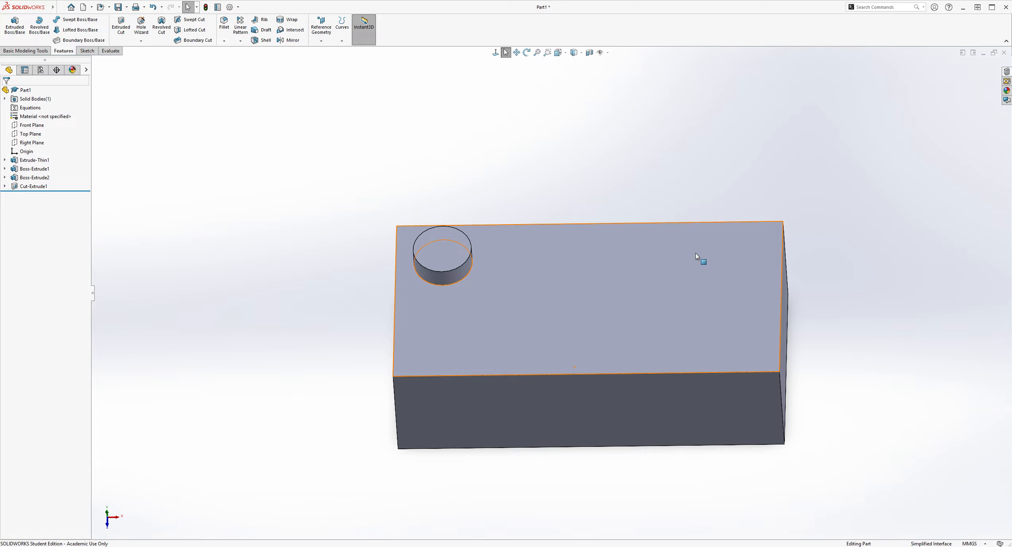
pyautogui.moveTo(696, 255); pyautogui.dragTo(669, 170, button='middle')
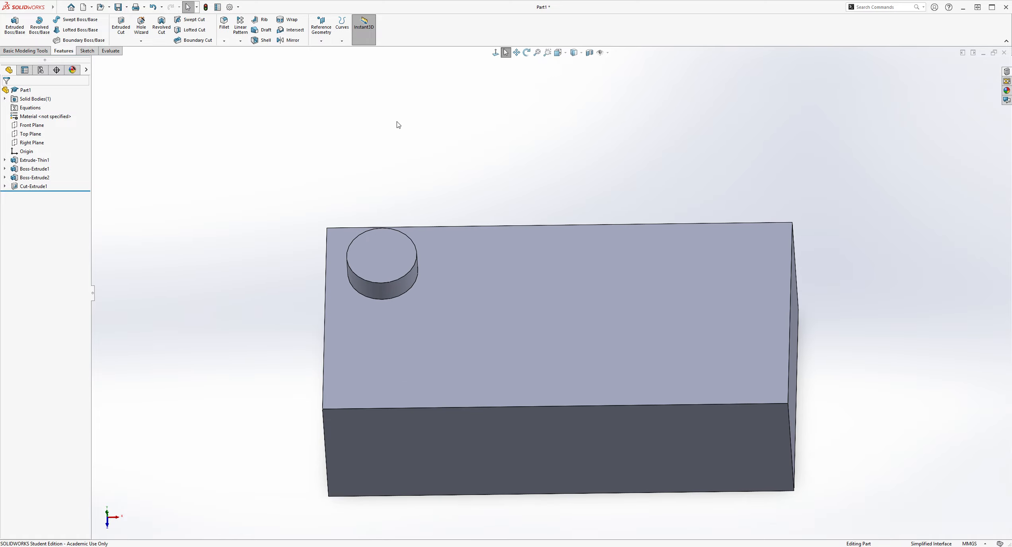
pyautogui.click(240, 27)
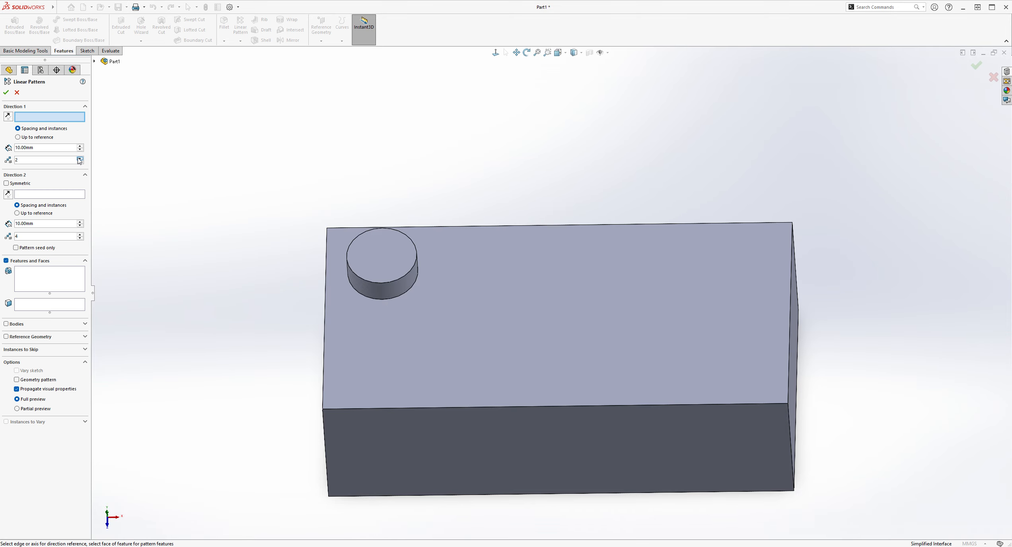
pyautogui.click(34, 165)
pyautogui.write('4')
pyautogui.click(481, 225)
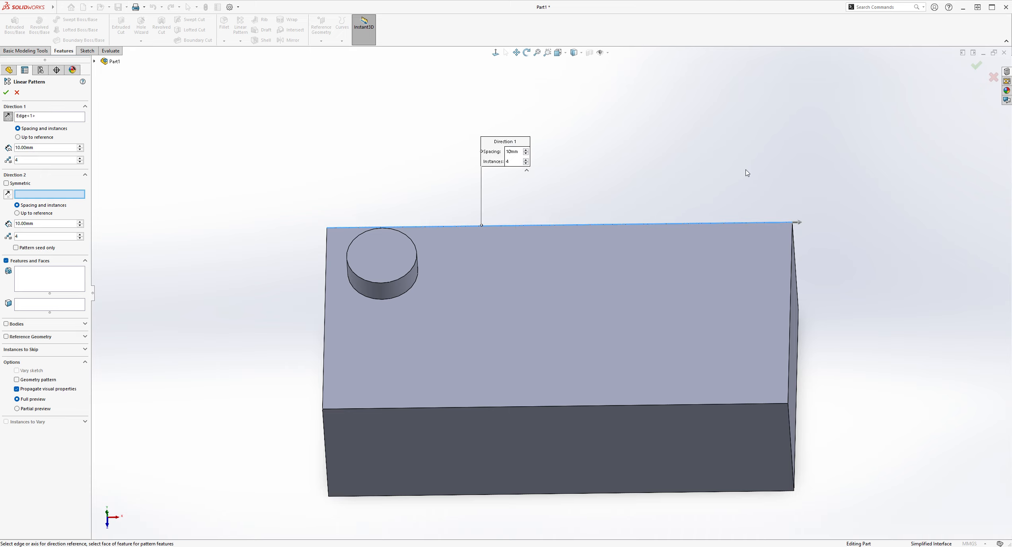
pyautogui.moveTo(748, 172); pyautogui.dragTo(744, 199, button='middle')
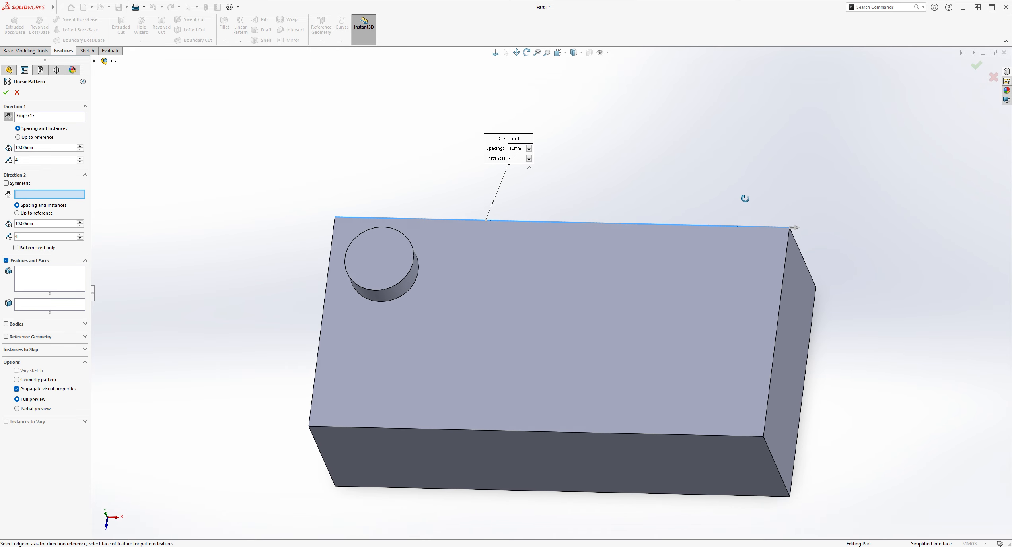
# Step: Add the stud boss Boss-Extrude2 and the hole Cut-Extrude1 as the features to pattern
pyautogui.click(44, 274)
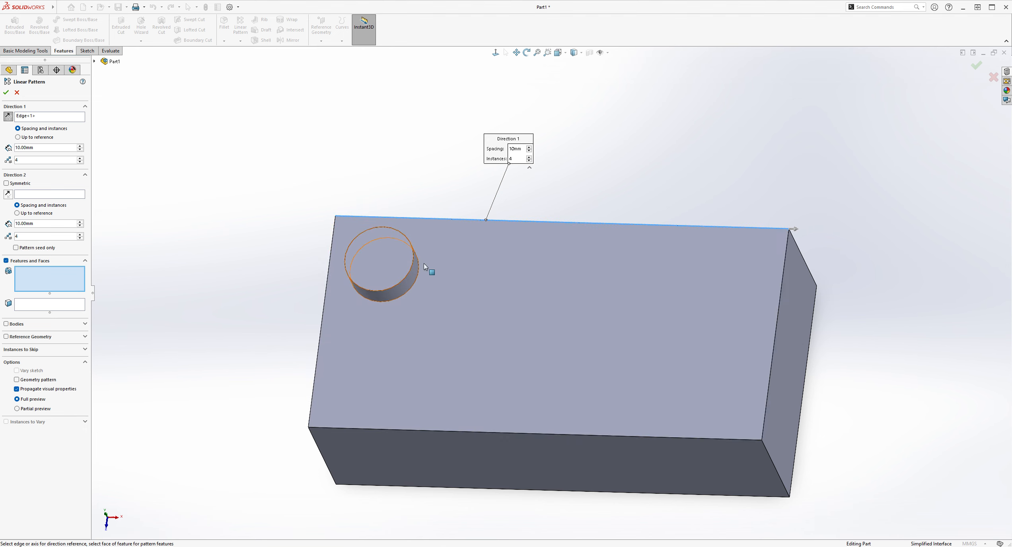
pyautogui.click(94, 62)
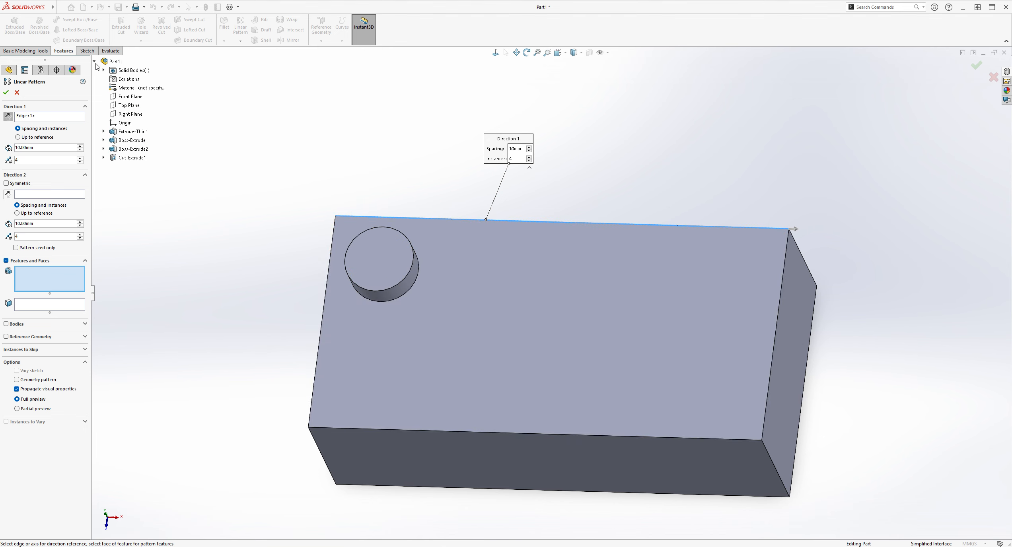
pyautogui.click(130, 149)
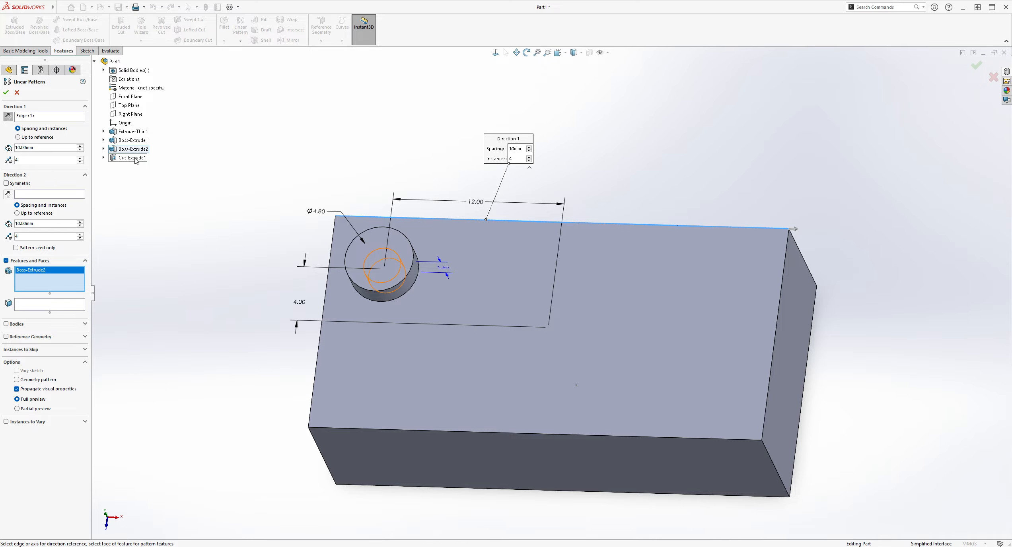
pyautogui.click(135, 159)
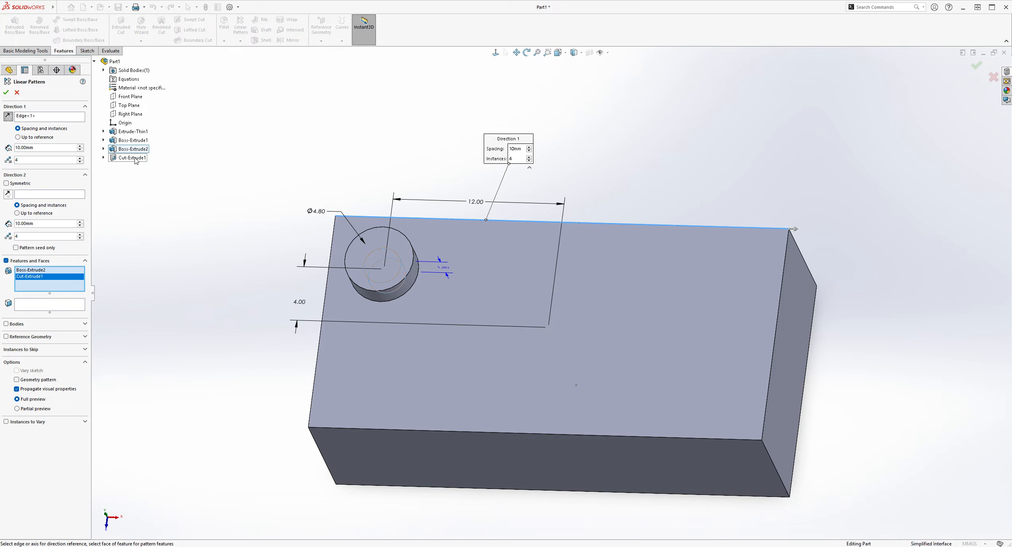
pyautogui.scroll(2, 692, 203)
pyautogui.moveTo(767, 223); pyautogui.dragTo(775, 201, button='middle')
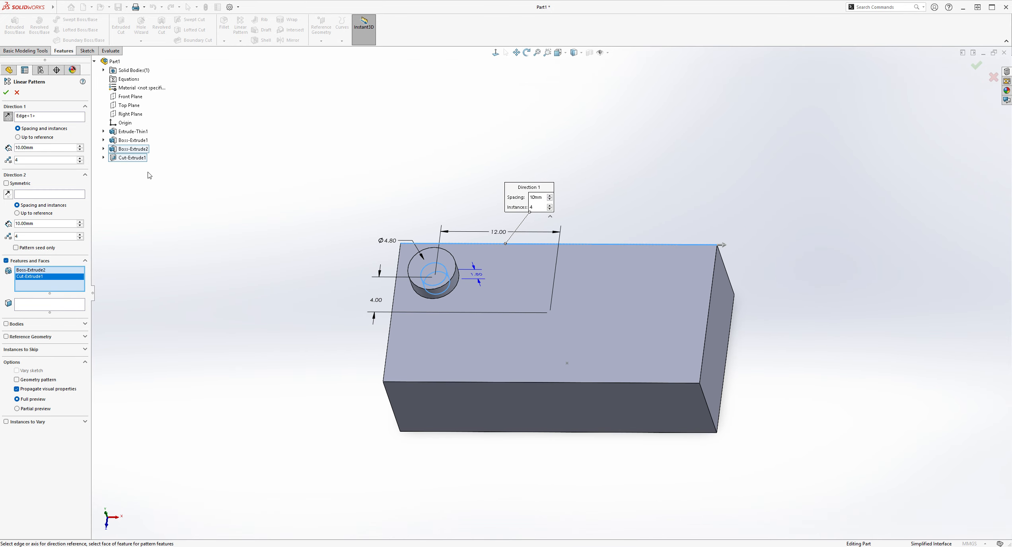
pyautogui.scroll(2, 758, 225)
pyautogui.scroll(-2, 702, 205)
pyautogui.keyDown('ctrl'); pyautogui.moveTo(701, 204); pyautogui.dragTo(645, 232, button='middle'); pyautogui.keyUp('ctrl')
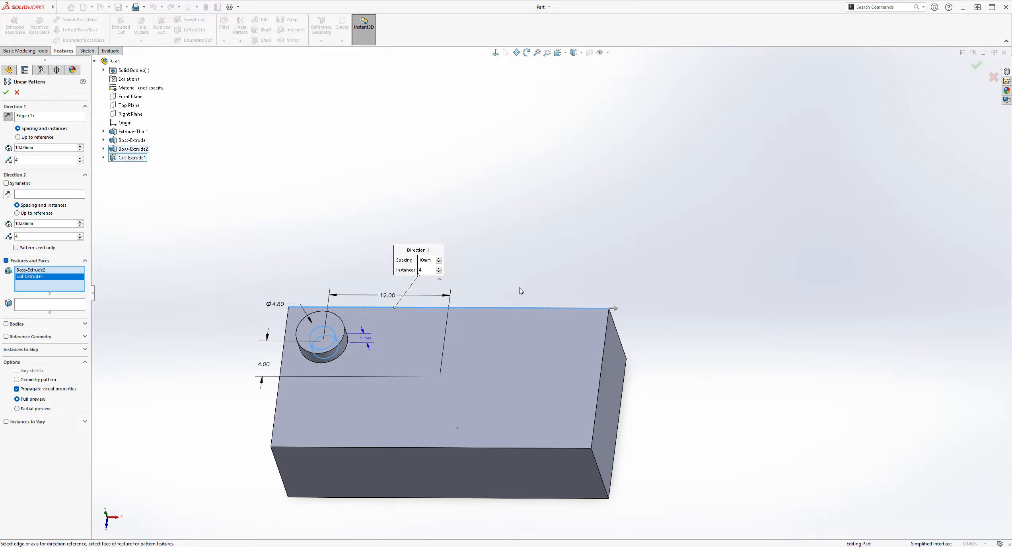
pyautogui.moveTo(524, 302); pyautogui.dragTo(535, 187, button='middle')
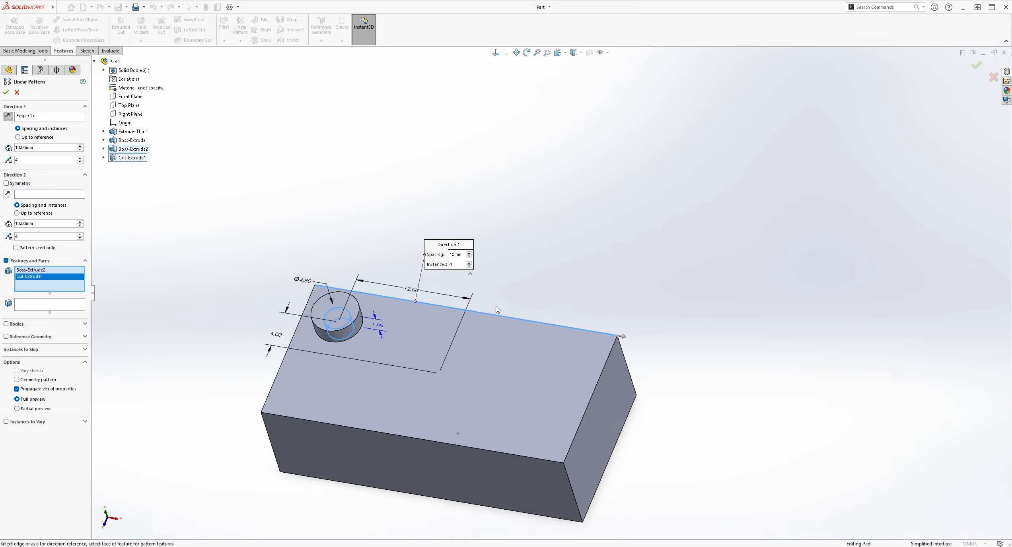
pyautogui.scroll(-2, 498, 310)
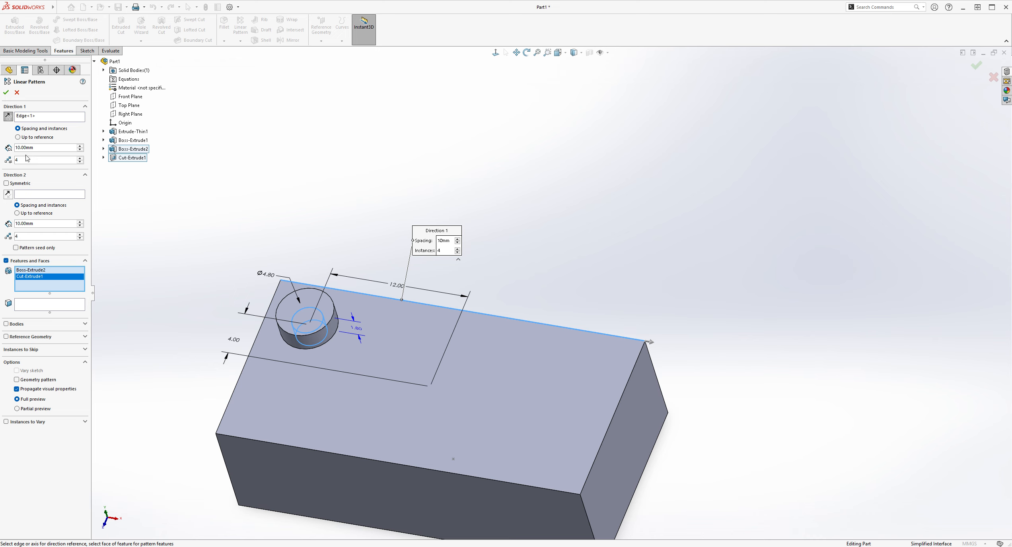
# Step: Clear the first pattern direction and reselect the brick's long back top edge as its reference
pyautogui.click(38, 117)
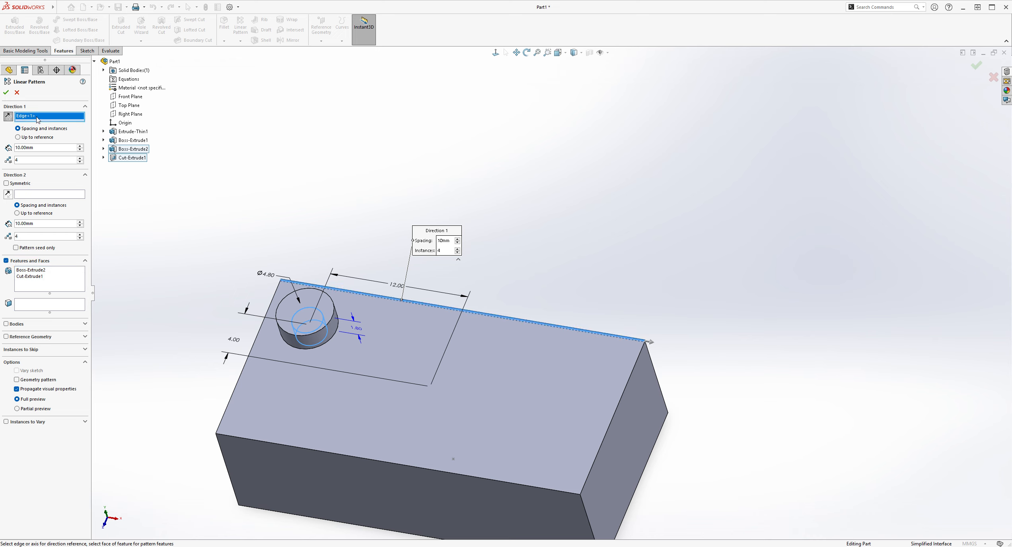
pyautogui.press('Delete')
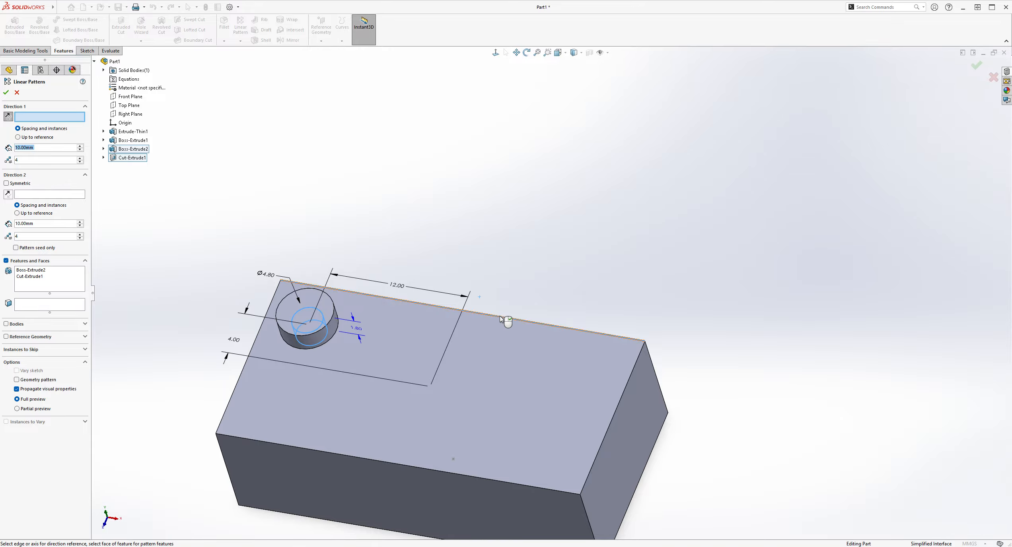
pyautogui.click(500, 316)
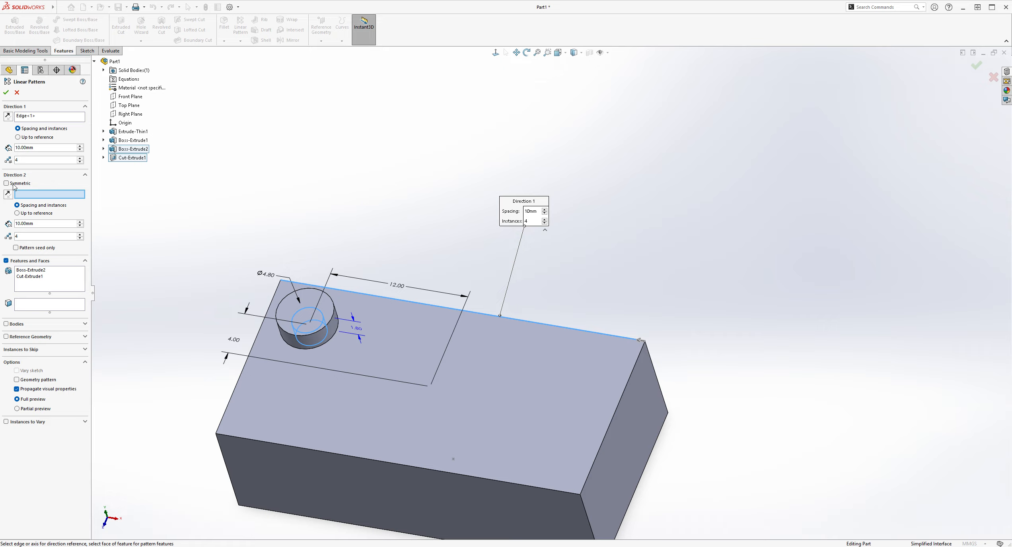
# Step: Turn on the Symmetric option for the second direction of the linear pattern
pyautogui.click(6, 183)
pyautogui.click(6, 184)
pyautogui.click(7, 184)
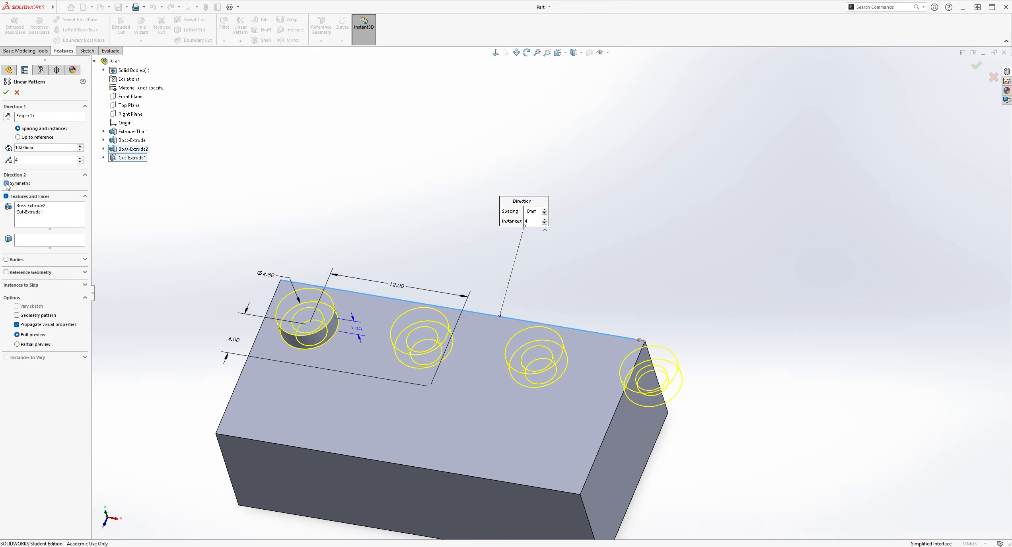
pyautogui.click(6, 183)
pyautogui.click(6, 183)
pyautogui.scroll(3, 613, 367)
pyautogui.moveTo(613, 367)
pyautogui.mouseDown(button='middle')
pyautogui.moveTo(665, 369)
pyautogui.moveTo(624, 363)
pyautogui.mouseUp(button='middle')
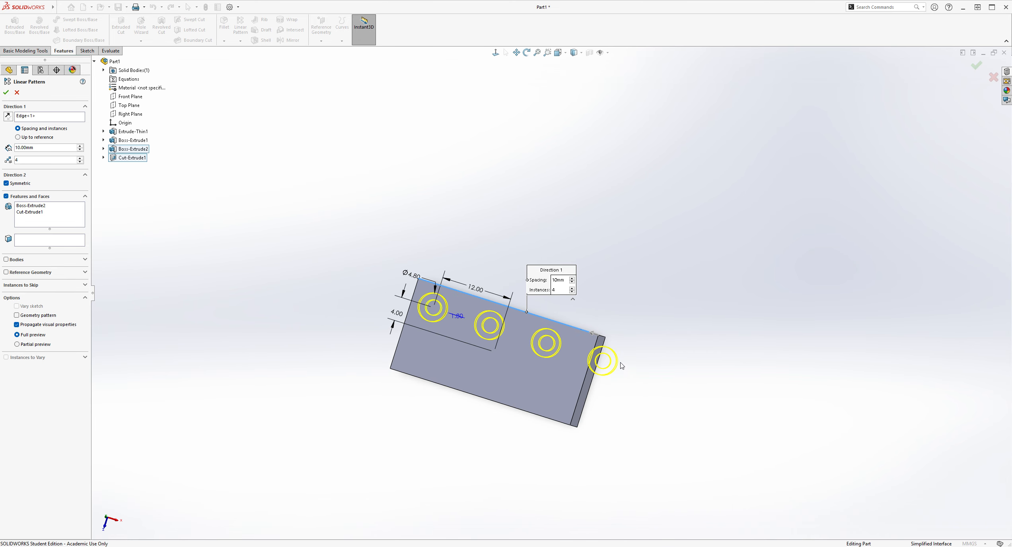
pyautogui.scroll(-5, 591, 350)
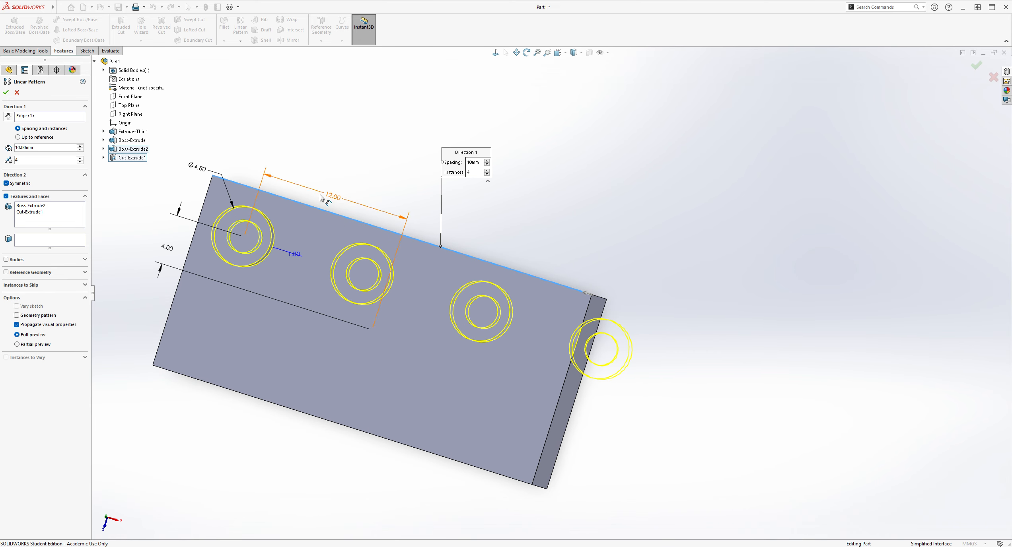
# Step: Replace the first direction's reference with the short top edge beside the stud and set 2 instances
pyautogui.click(42, 118)
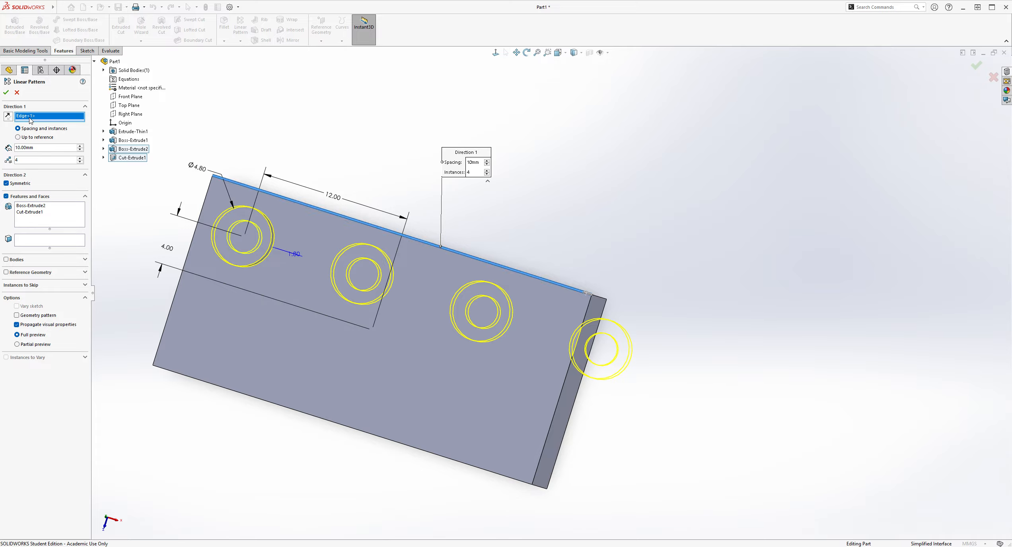
pyautogui.press('Delete')
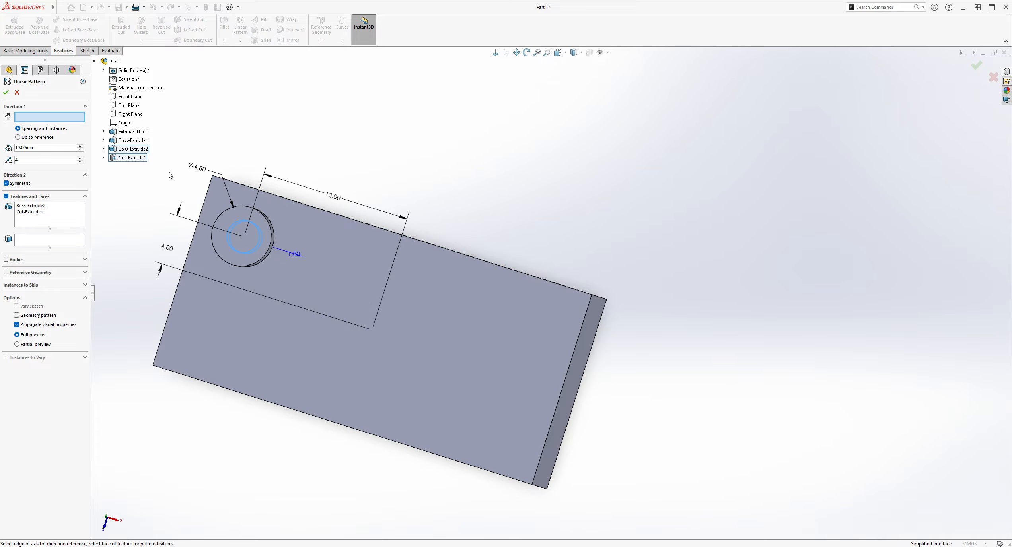
pyautogui.click(204, 201)
pyautogui.scroll(3, 437, 330)
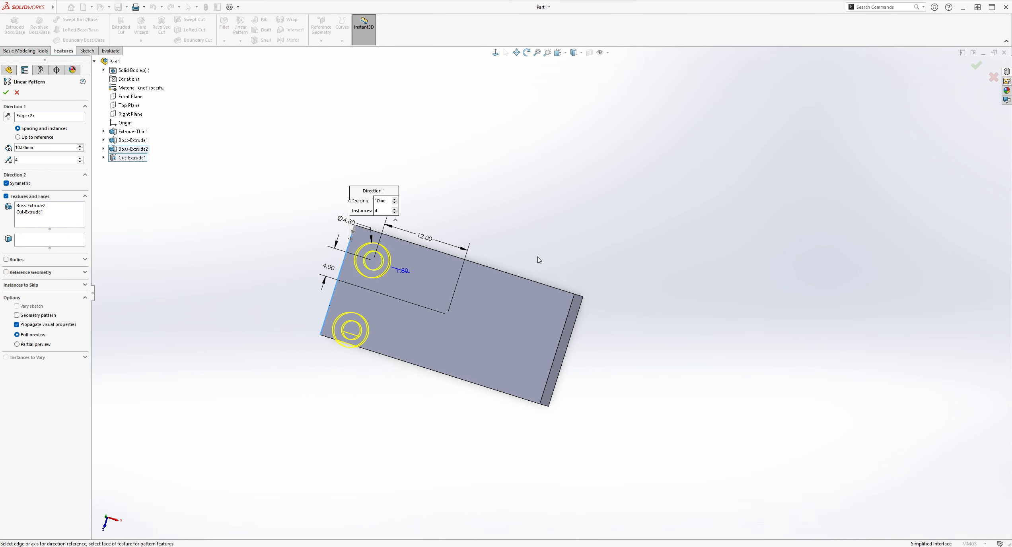
pyautogui.scroll(-2, 537, 258)
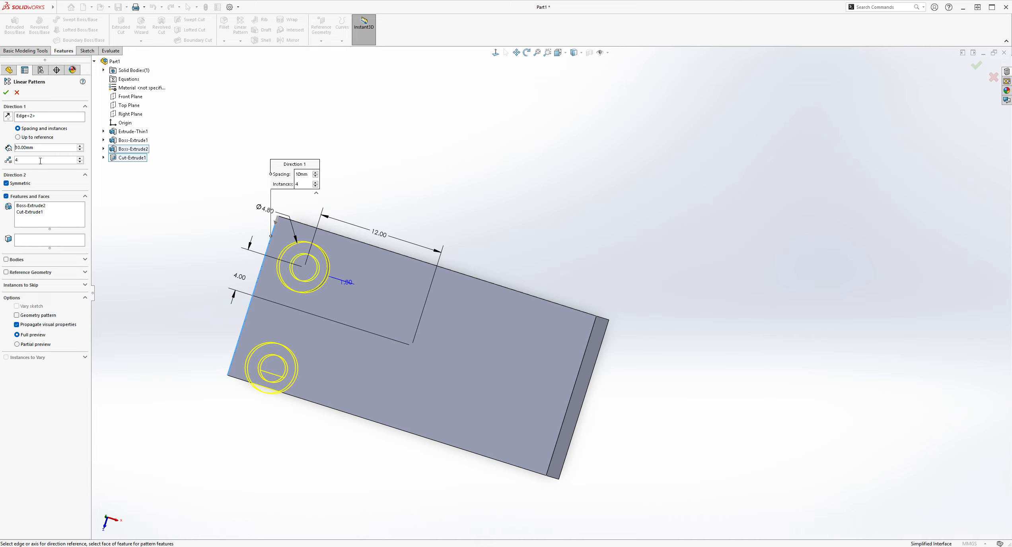
pyautogui.press('Tab')
pyautogui.write('2')
pyautogui.moveTo(497, 217)
pyautogui.mouseDown(button='middle')
pyautogui.moveTo(521, 210)
pyautogui.moveTo(501, 210)
pyautogui.mouseUp(button='middle')
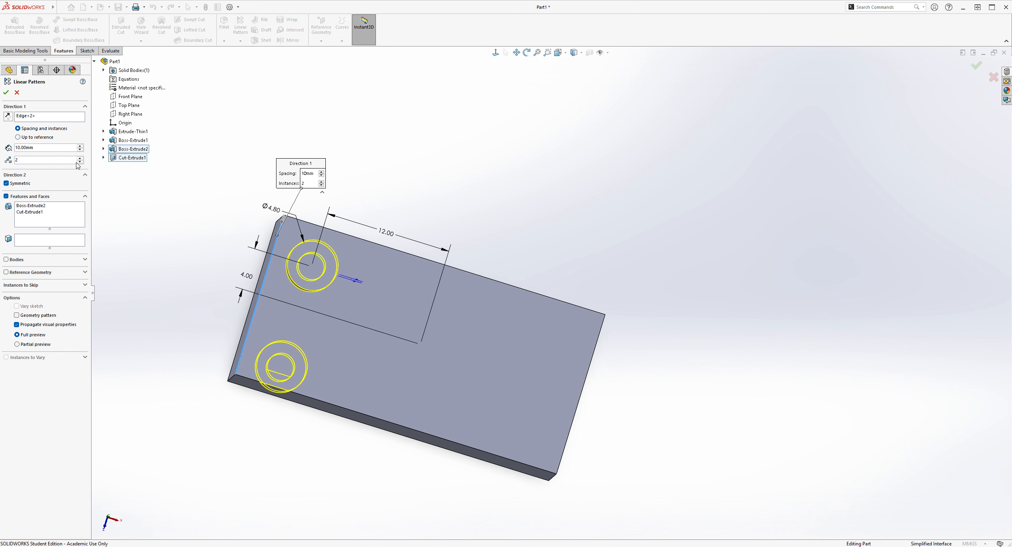
# Step: Set the first pattern direction's spacing to 8 mm
pyautogui.doubleClick(24, 148)
pyautogui.write('8')
pyautogui.press('Return')
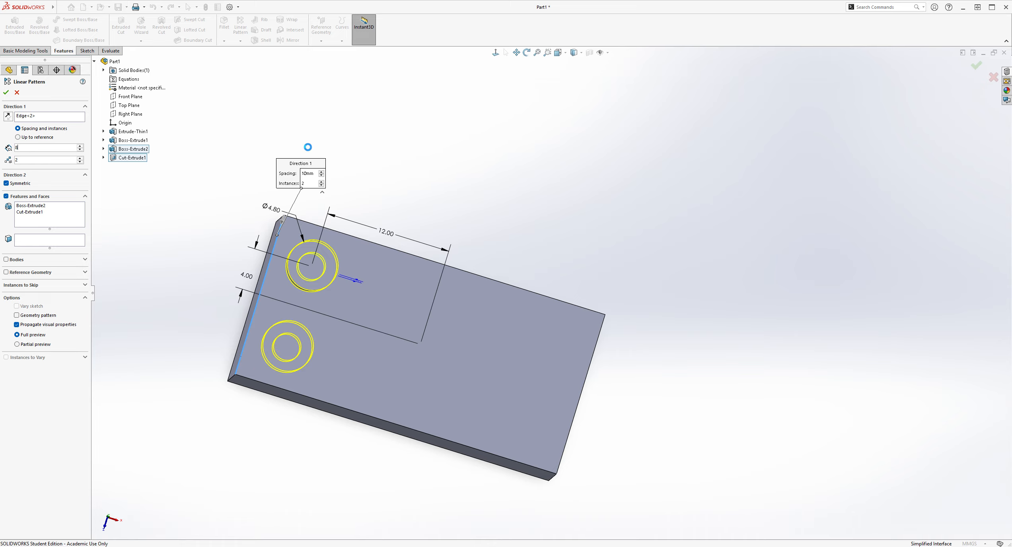
pyautogui.moveTo(592, 162); pyautogui.dragTo(559, 172, button='middle')
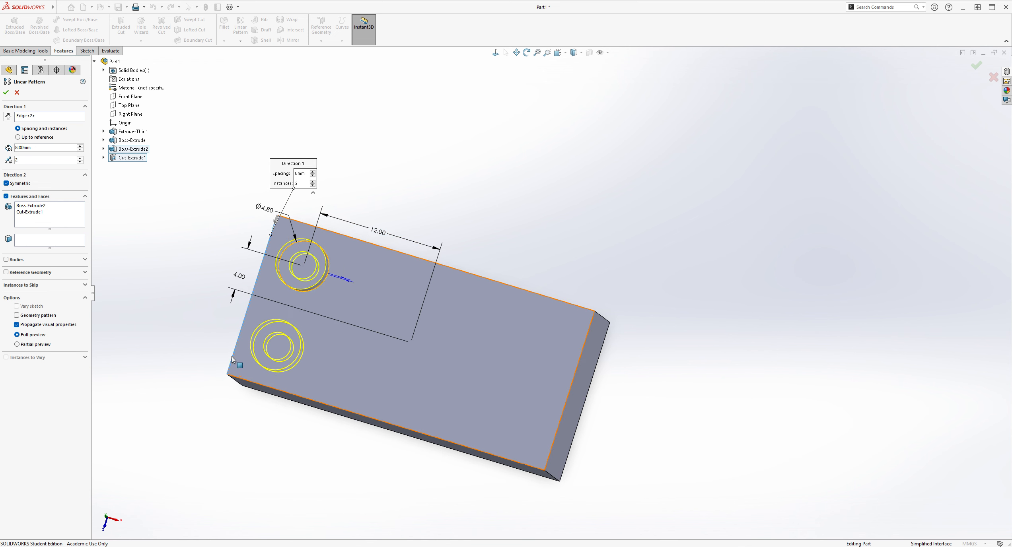
# Step: Turn off Symmetric and try a second pattern direction along the brick's long back top edge with 4 instances
pyautogui.click(6, 184)
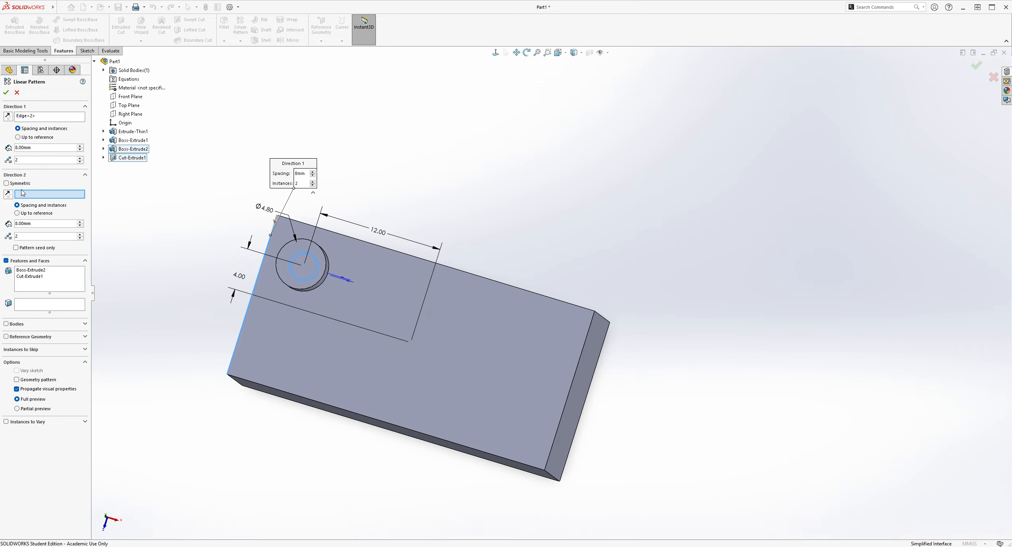
pyautogui.click(6, 183)
pyautogui.click(6, 183)
pyautogui.moveTo(501, 277); pyautogui.dragTo(576, 240, button='middle')
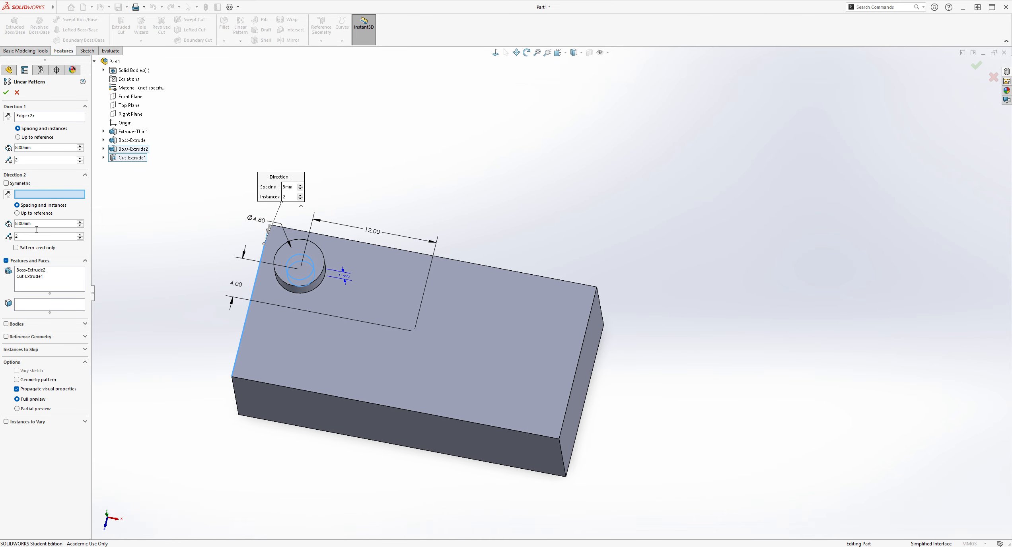
pyautogui.moveTo(25, 238); pyautogui.dragTo(8, 239)
pyautogui.scroll(2, 48, 240)
pyautogui.click(471, 263)
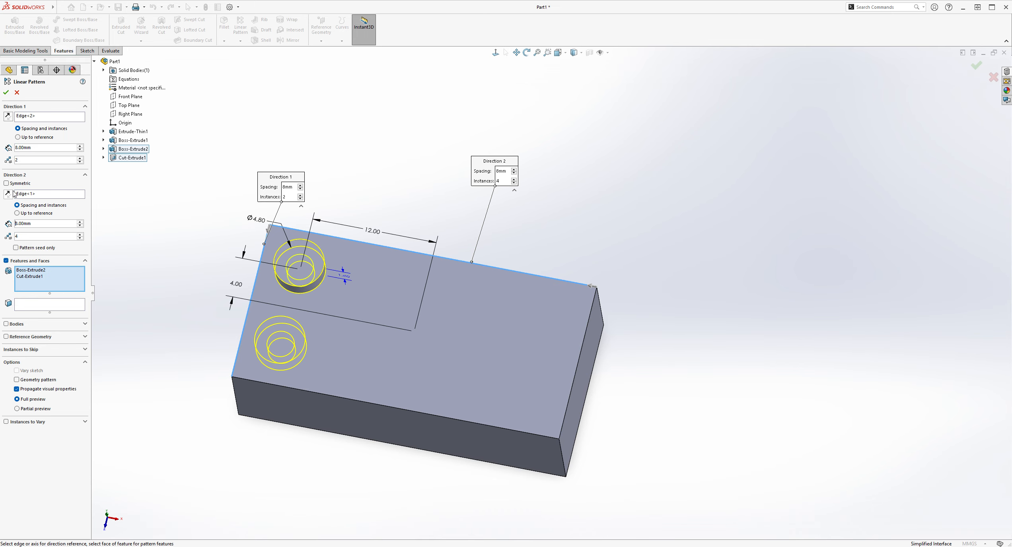
pyautogui.click(16, 92)
# Step: Start a fresh linear pattern with the stud boss Boss-Extrude2 and the hole Cut-Extrude1 as the features to pattern
pyautogui.moveTo(492, 266); pyautogui.dragTo(502, 388, button='middle')
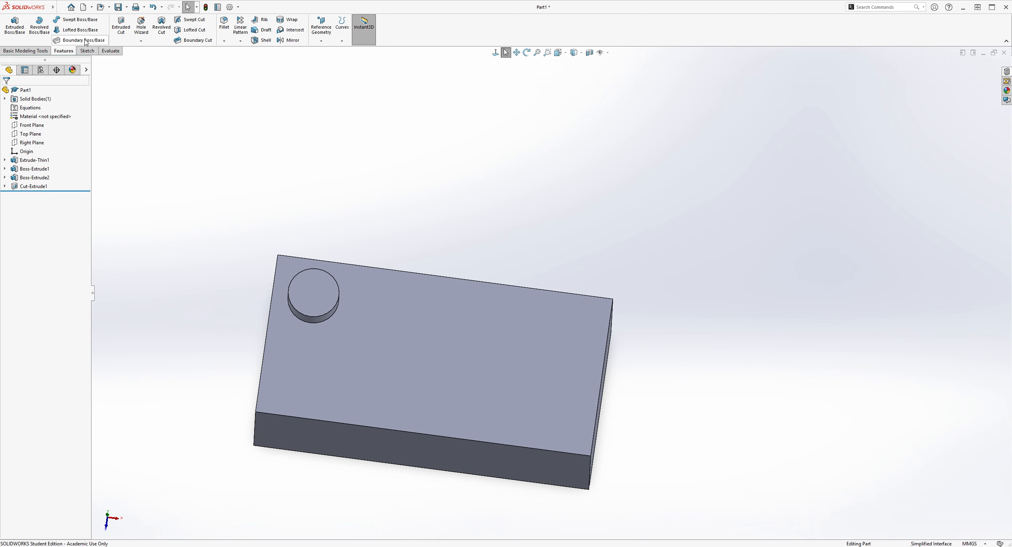
pyautogui.click(240, 26)
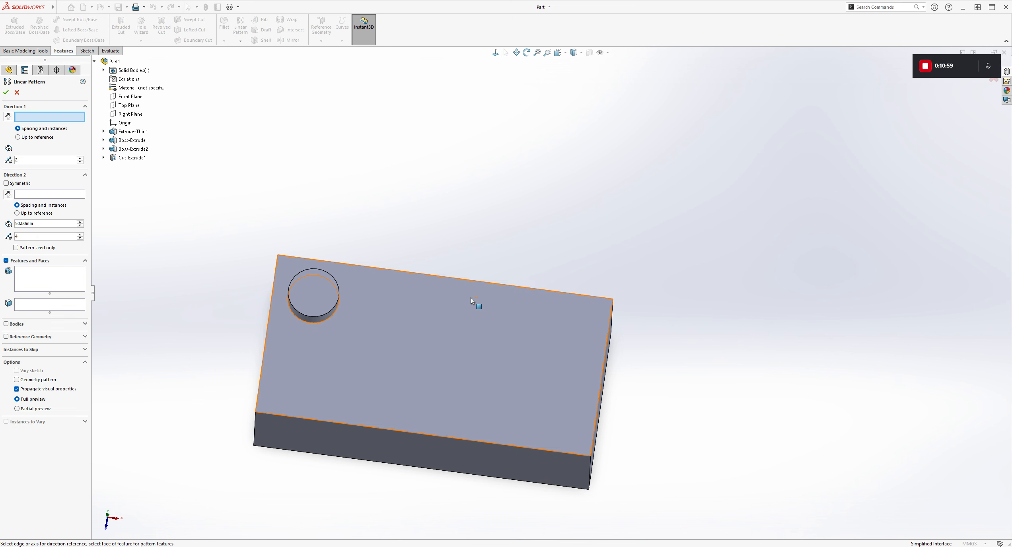
pyautogui.scroll(-2, 435, 391)
pyautogui.moveTo(35, 148); pyautogui.dragTo(2, 150)
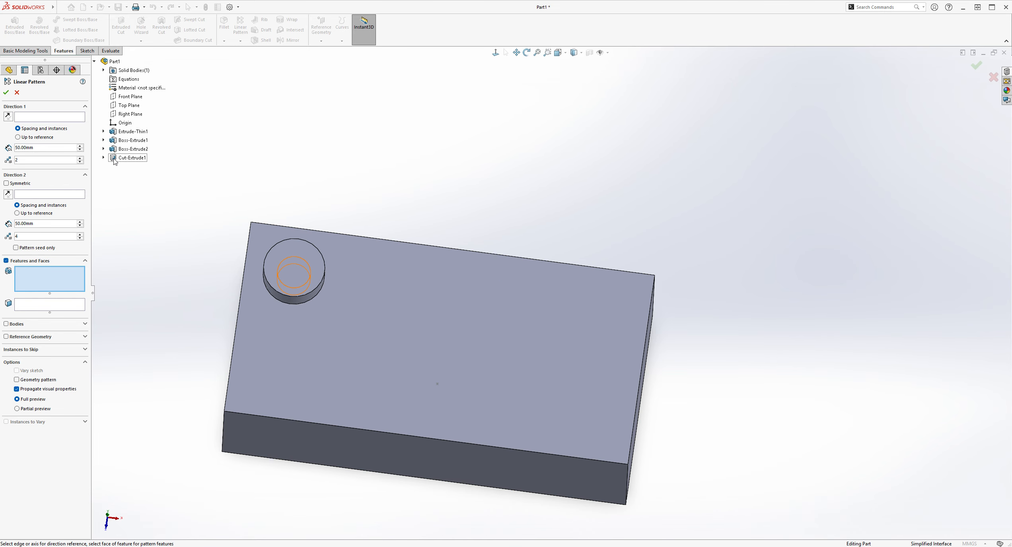
pyautogui.click(124, 150)
pyautogui.click(125, 158)
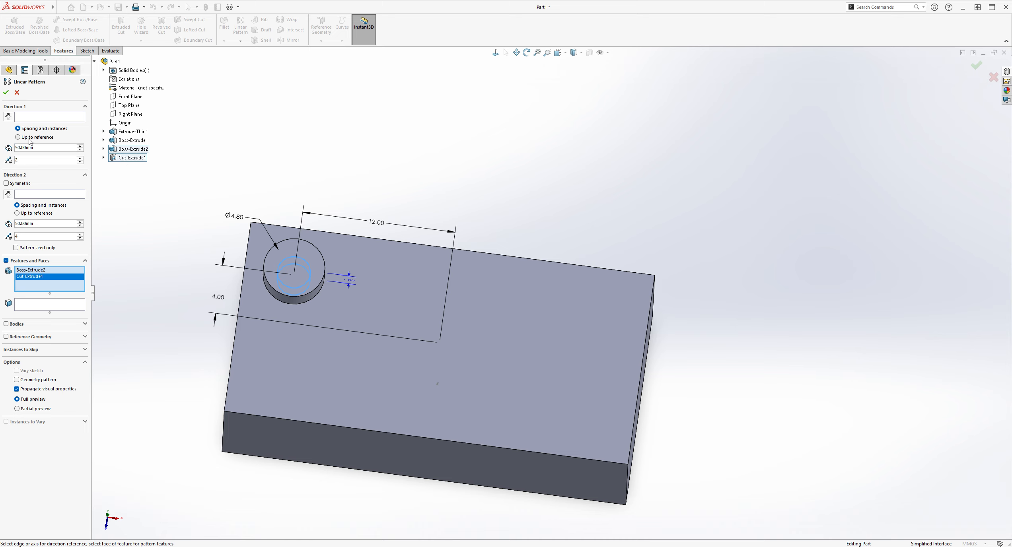
# Step: Define the first pattern direction along the brick's long back top edge with 8 mm spacing and 4 instances
pyautogui.click(26, 117)
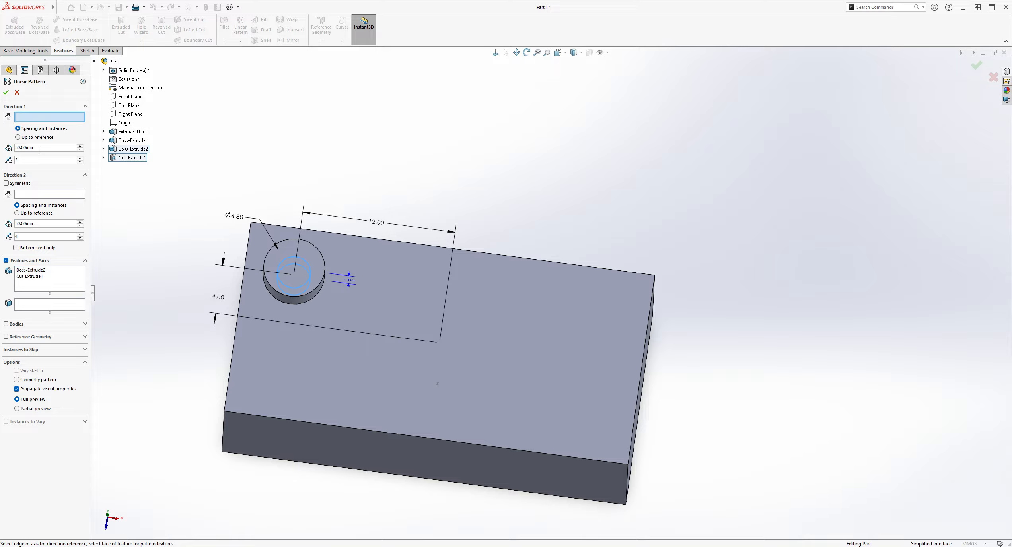
pyautogui.doubleClick(23, 149)
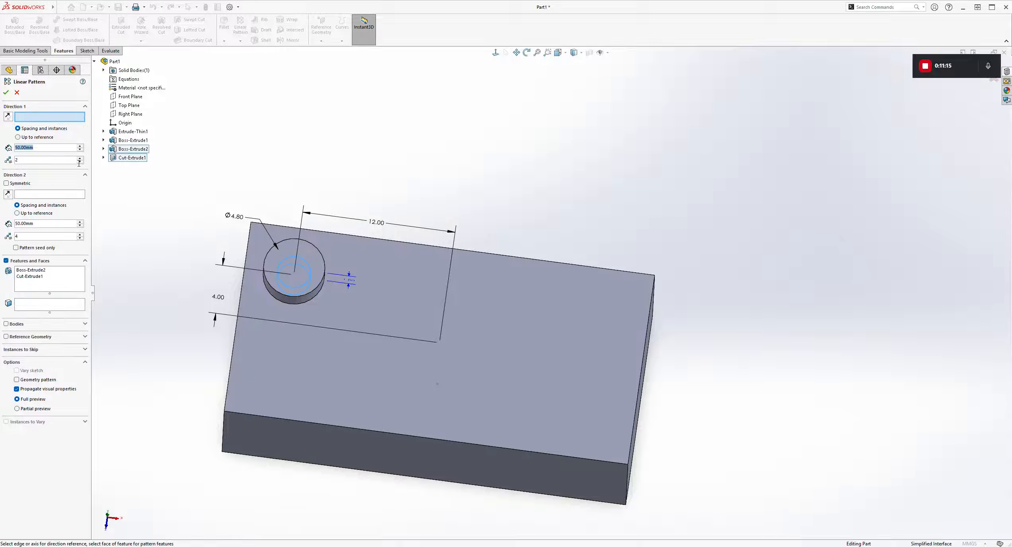
pyautogui.write('8')
pyautogui.press('Return')
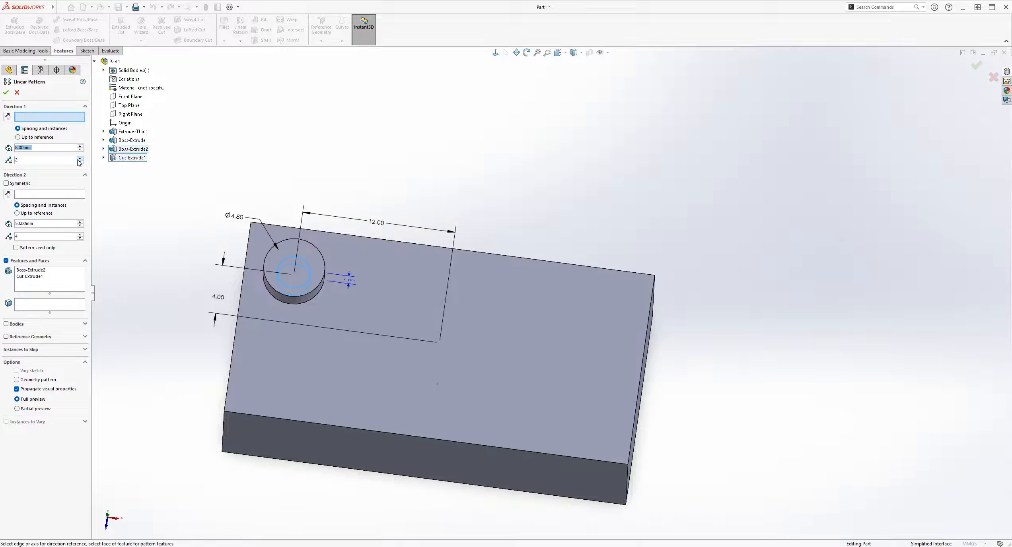
pyautogui.doubleClick(40, 161)
pyautogui.press('BackSpace')
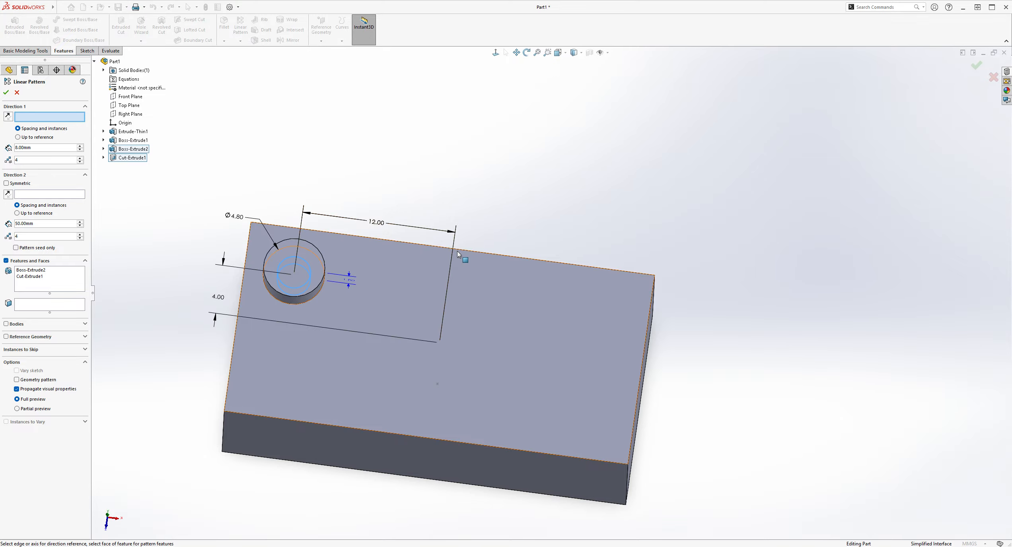
pyautogui.click(471, 252)
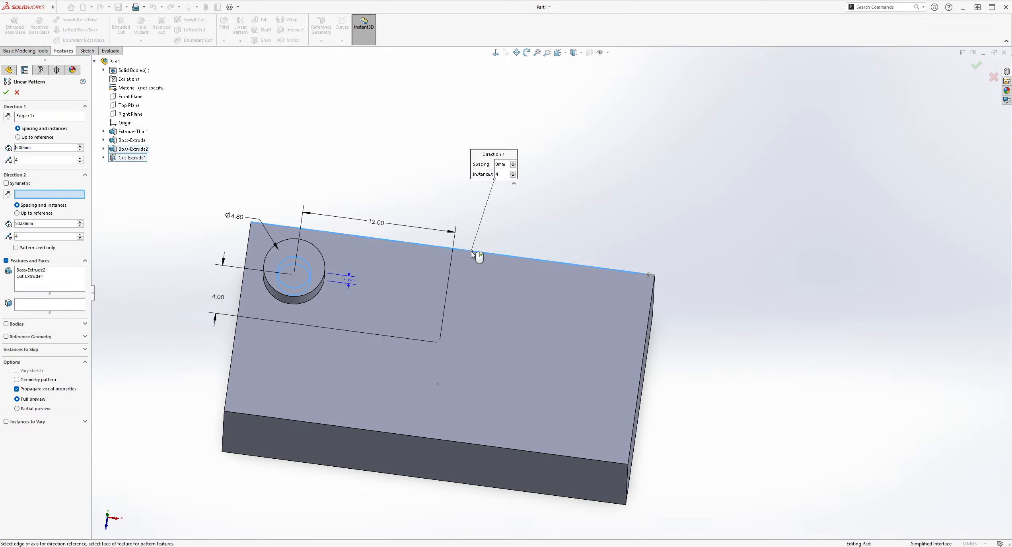
# Step: Assign the same long edge to the second direction, turn on Symmetric and create the row of four studs
pyautogui.click(536, 260)
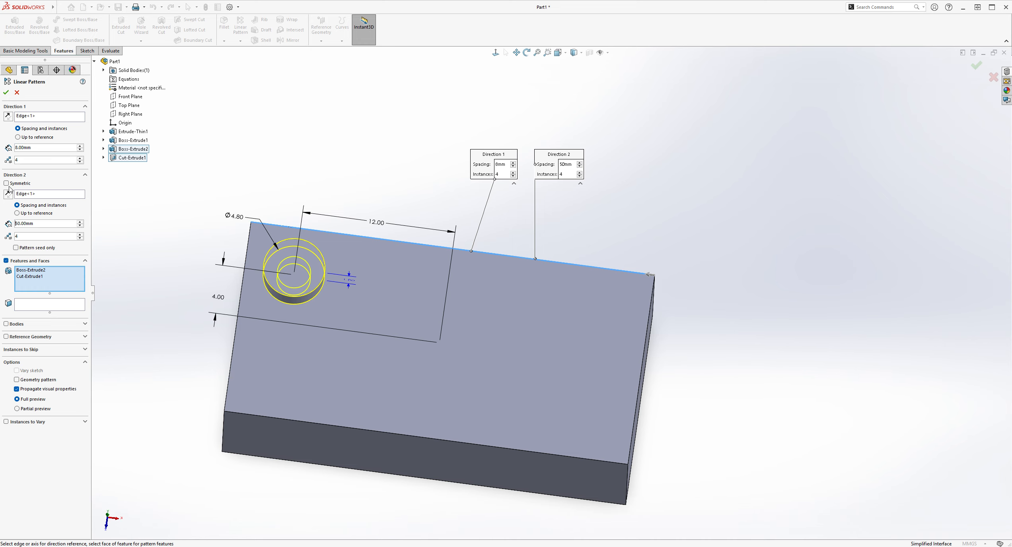
pyautogui.scroll(3, 686, 350)
pyautogui.moveTo(697, 338); pyautogui.dragTo(690, 363, button='middle')
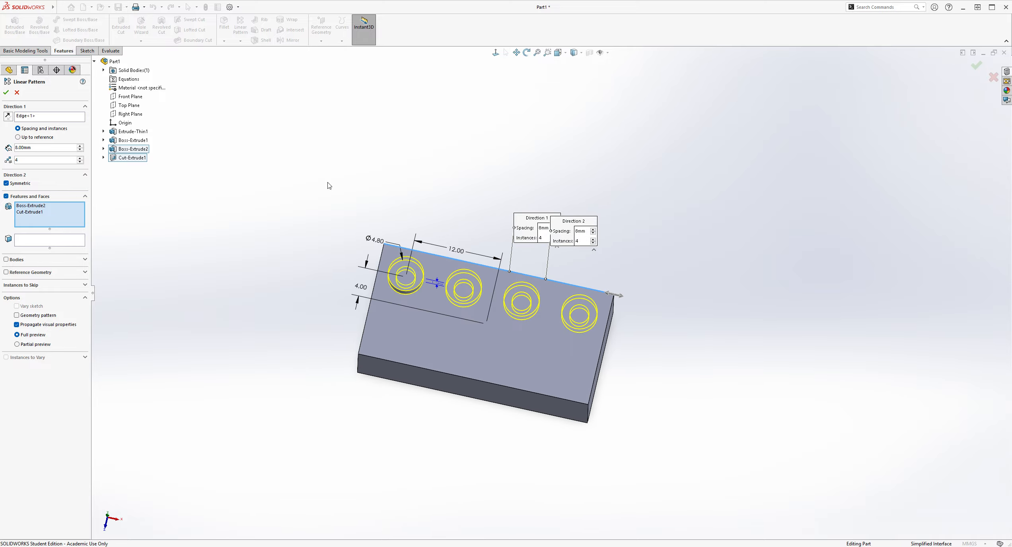
pyautogui.click(6, 92)
# Step: Start a second linear pattern that again uses Boss-Extrude2 and Cut-Extrude1 as its features
pyautogui.moveTo(463, 230); pyautogui.dragTo(522, 339, button='middle')
pyautogui.scroll(-1, 459, 286)
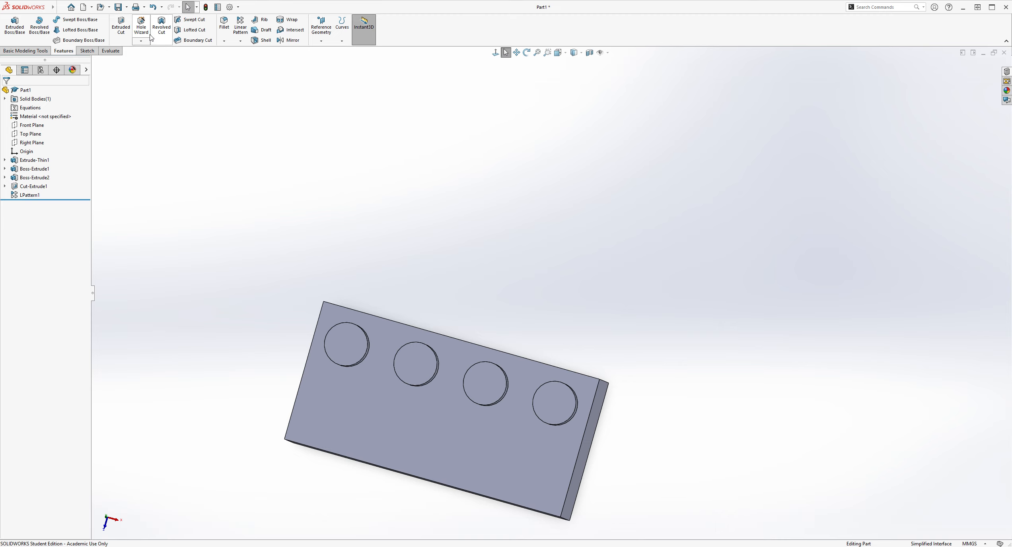
pyautogui.click(236, 29)
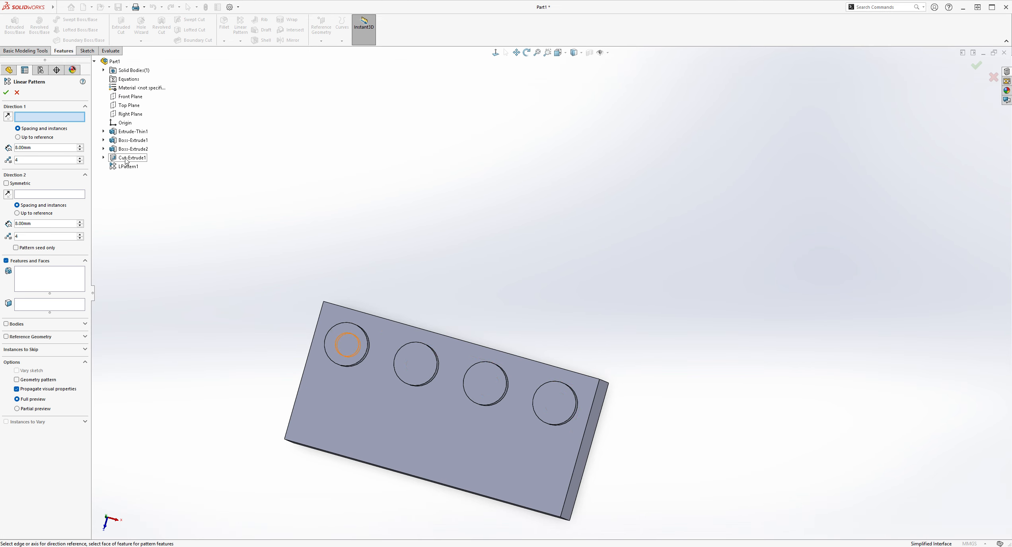
pyautogui.click(53, 272)
pyautogui.click(132, 149)
pyautogui.click(132, 157)
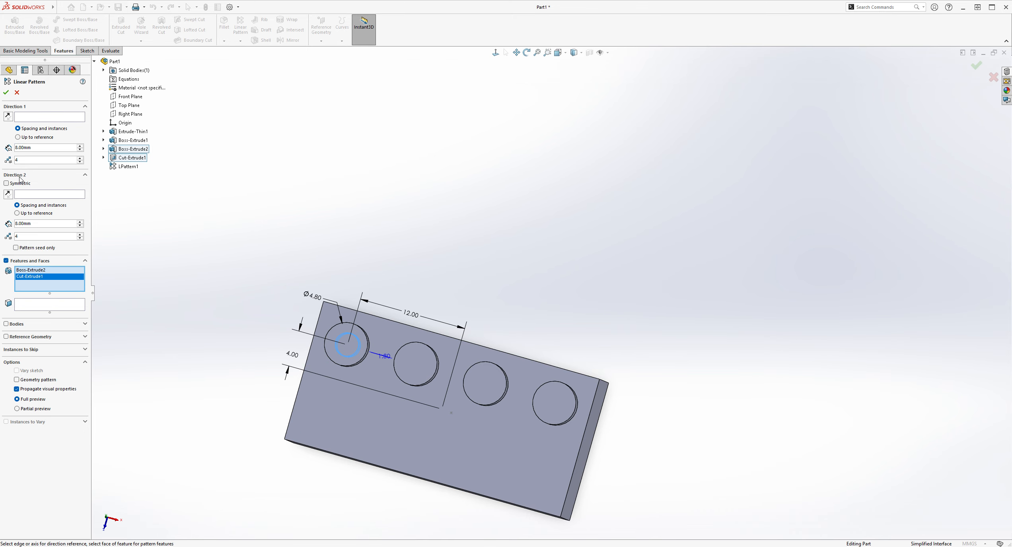
# Step: Set the first direction to the short top edge beside the seed stud with 2 instances, reversed to run across the brick
pyautogui.click(31, 118)
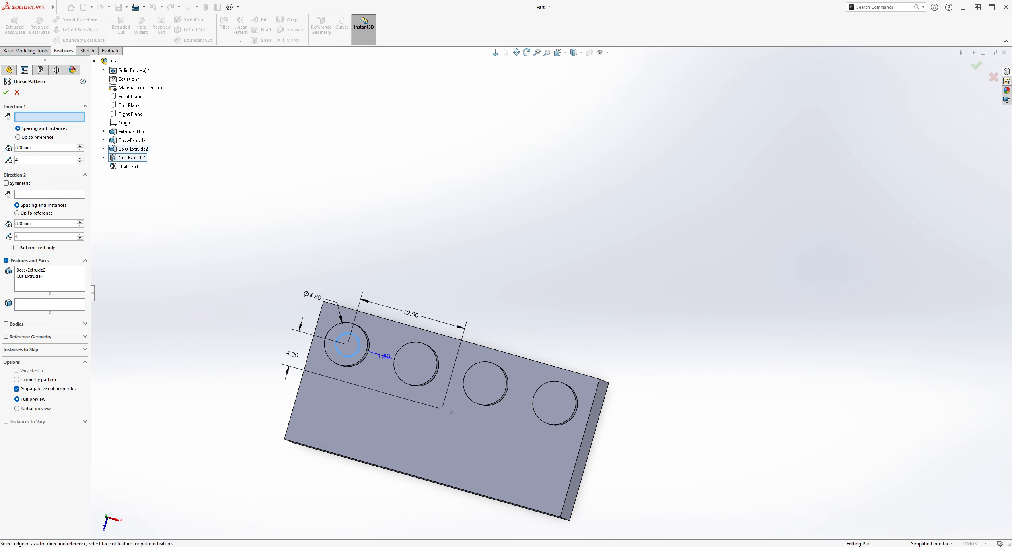
pyautogui.doubleClick(37, 163)
pyautogui.write('2')
pyautogui.click(299, 393)
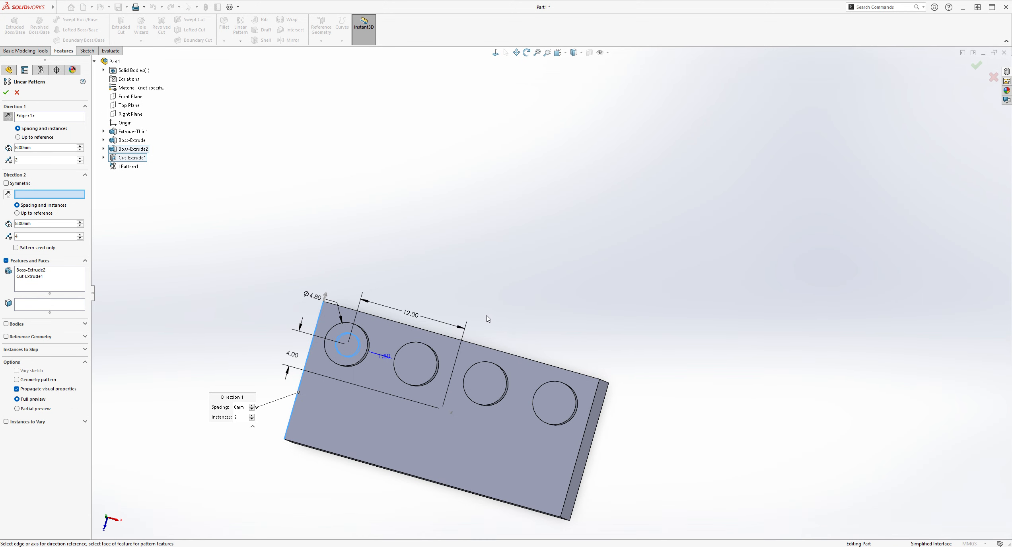
pyautogui.click(6, 184)
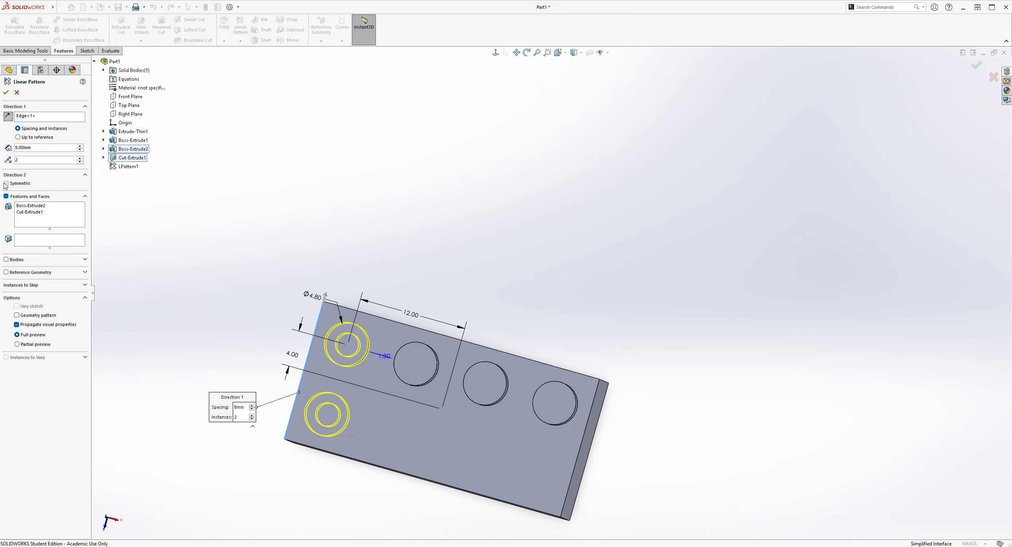
pyautogui.click(8, 116)
# Step: Turn off Symmetric, set the second direction to 1 instance and create the crosswise stud pattern
pyautogui.click(6, 184)
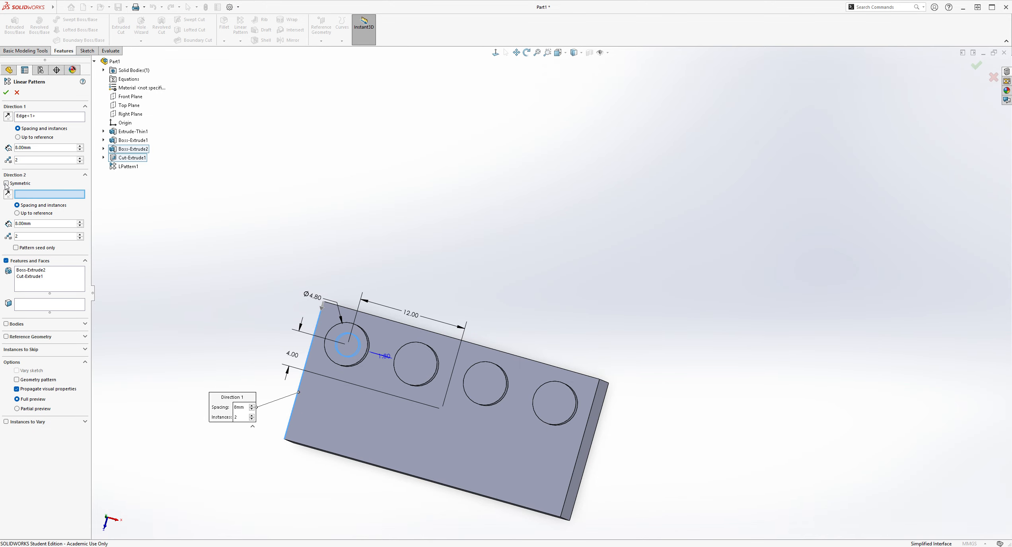
pyautogui.click(6, 184)
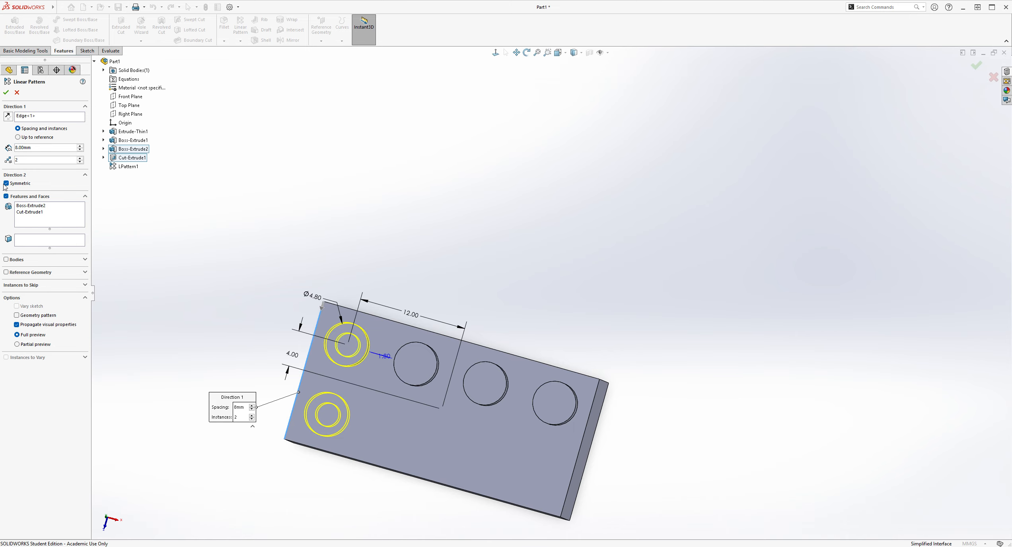
pyautogui.click(6, 184)
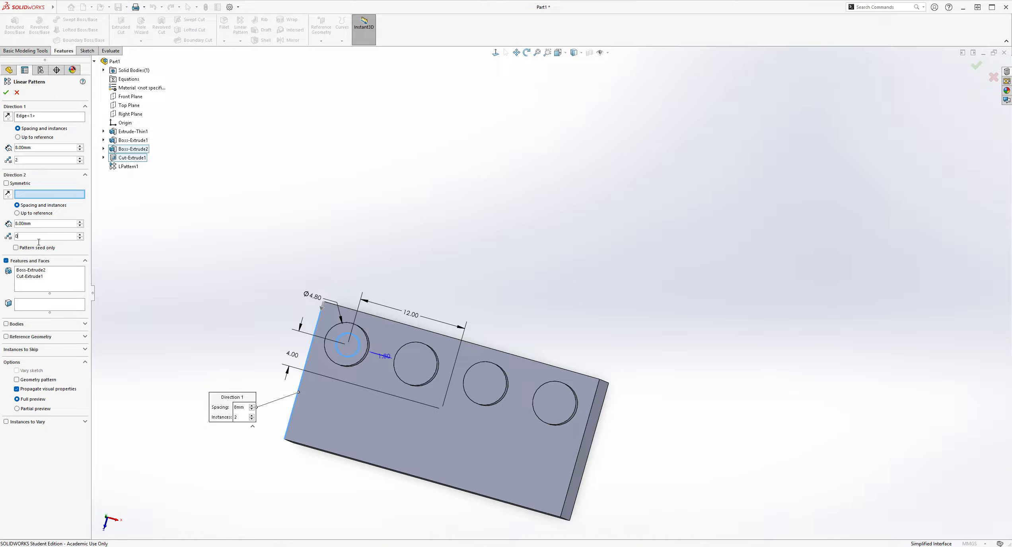
pyautogui.write('1')
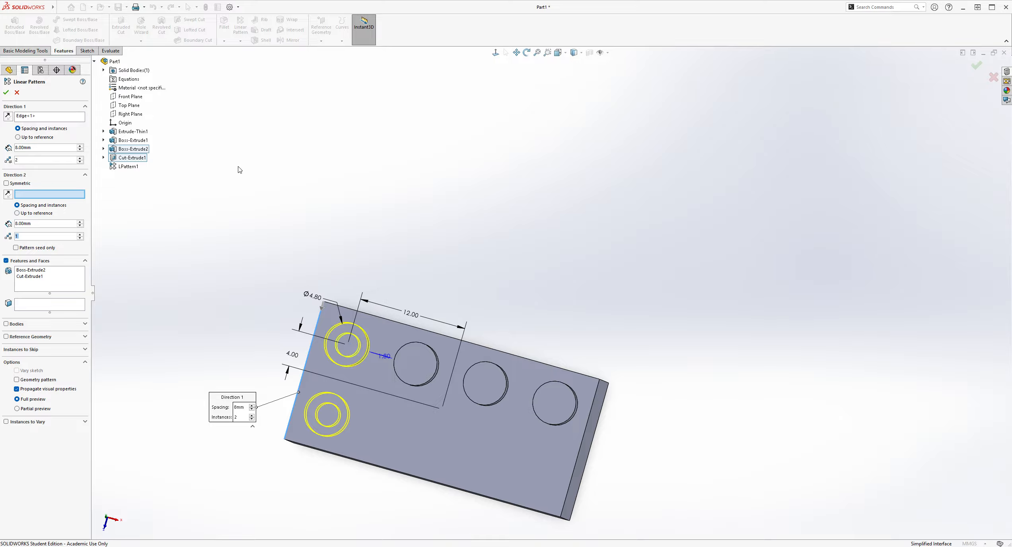
pyautogui.moveTo(524, 334); pyautogui.dragTo(526, 280, button='middle')
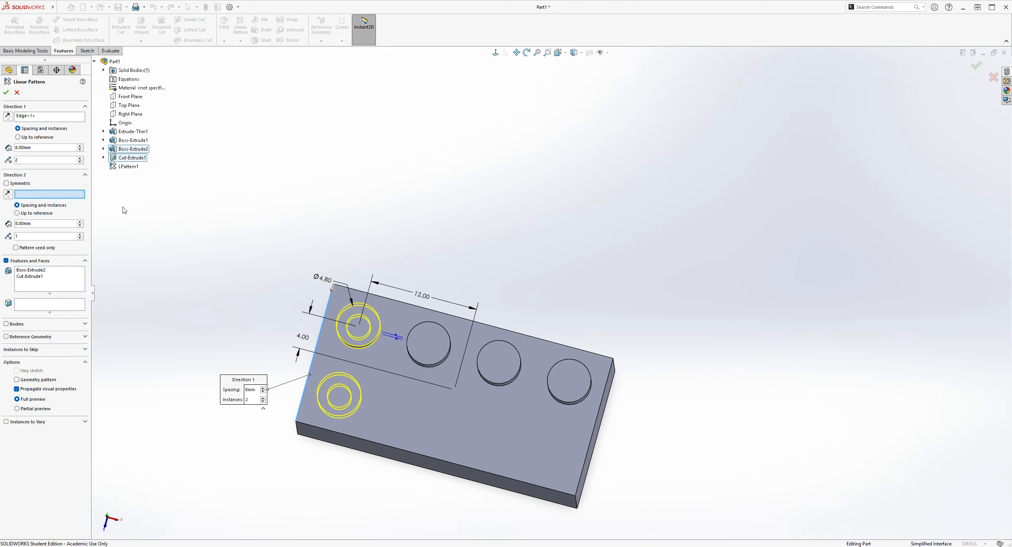
pyautogui.click(35, 166)
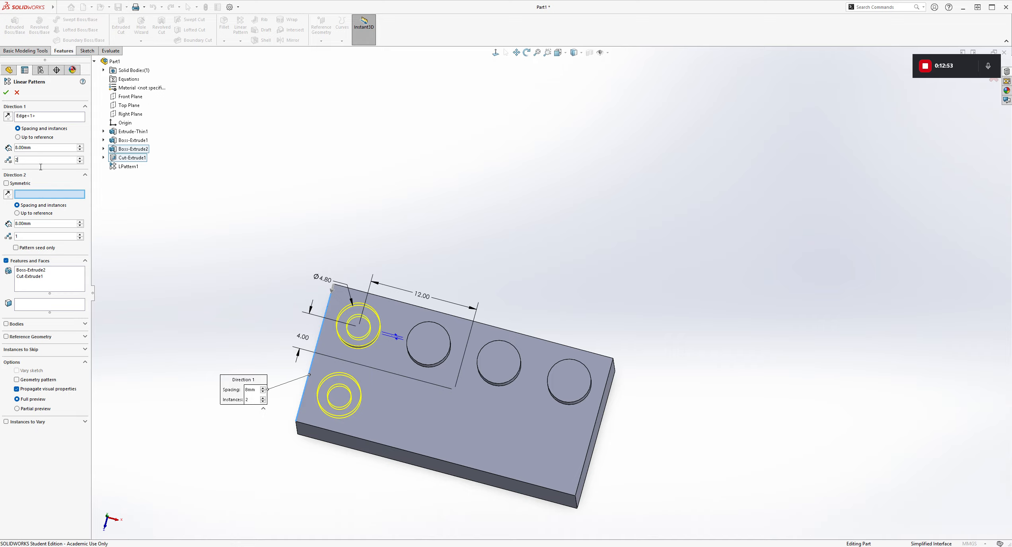
pyautogui.click(6, 93)
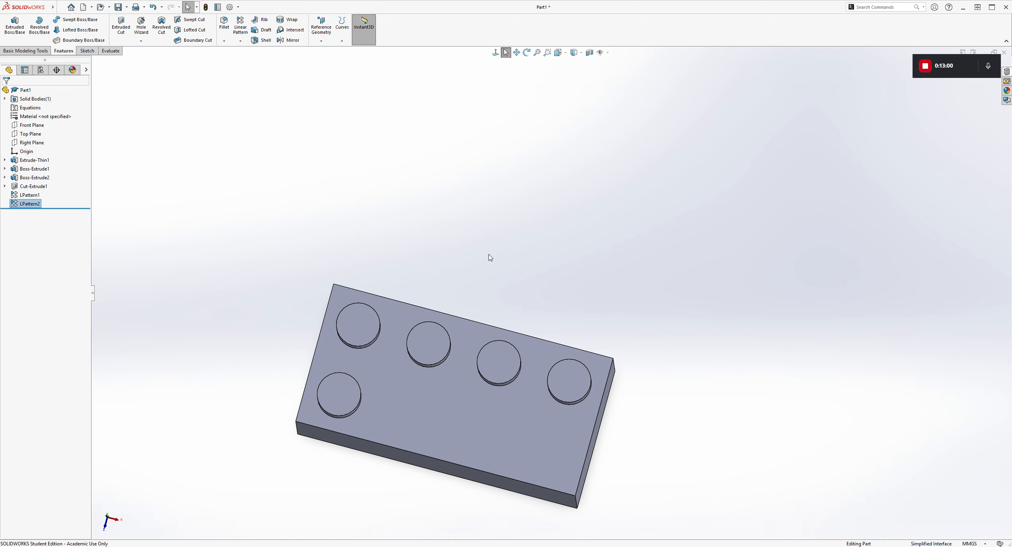
# Step: Remove both linear patterns, LPattern2 and LPattern1, from the brick
pyautogui.scroll(-1, 472, 282)
pyautogui.moveTo(526, 375); pyautogui.dragTo(523, 318, button='middle')
pyautogui.click(30, 204)
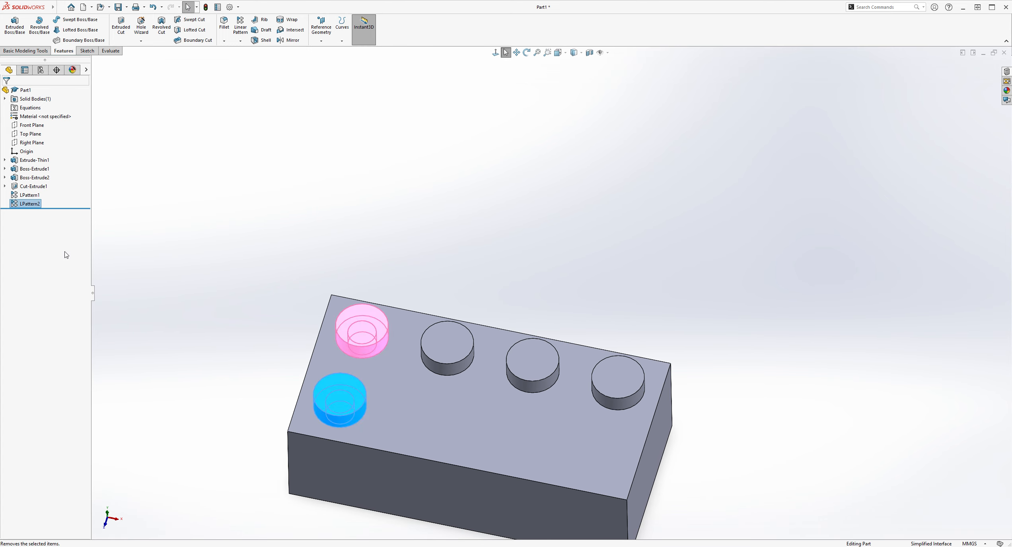
pyautogui.hotkey('ctrl', 'z')
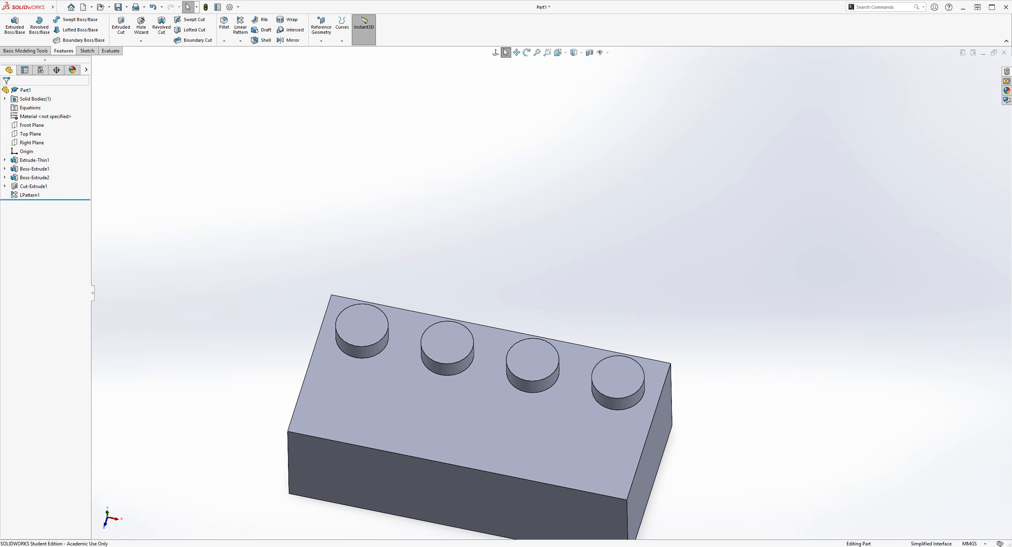
pyautogui.click(25, 195)
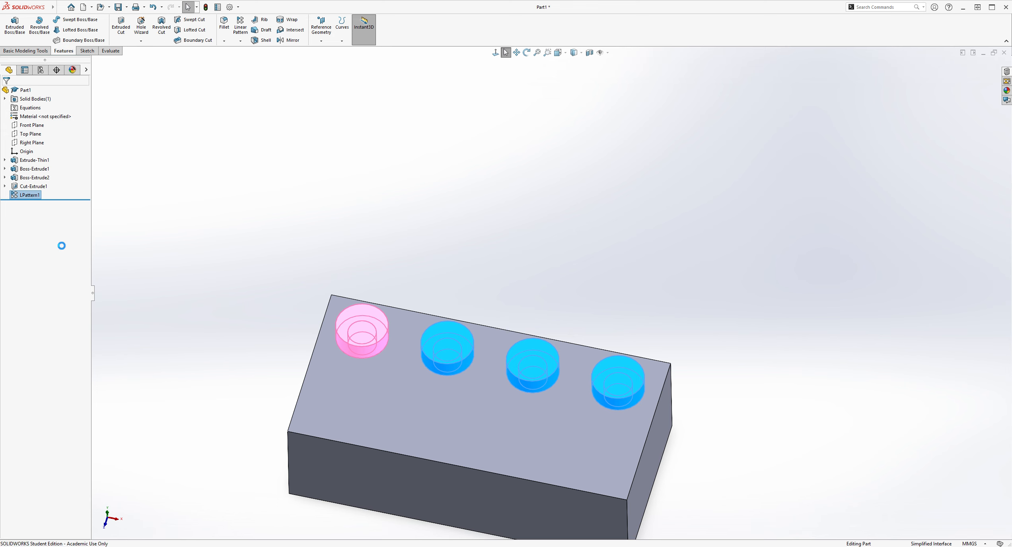
pyautogui.press('Delete')
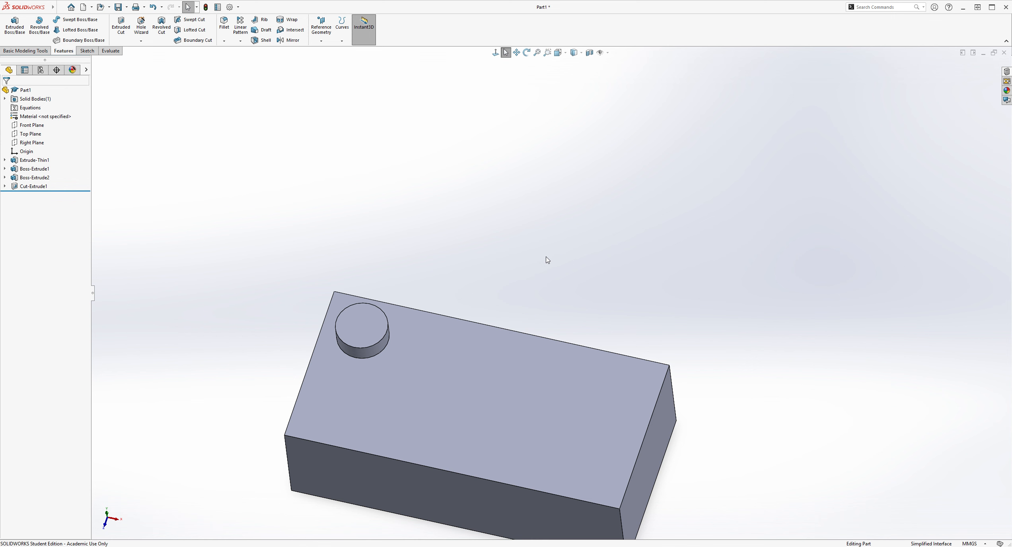
# Step: Start a new linear pattern with Boss-Extrude2 and Cut-Extrude1 as the features to pattern
pyautogui.click(240, 27)
pyautogui.click(46, 272)
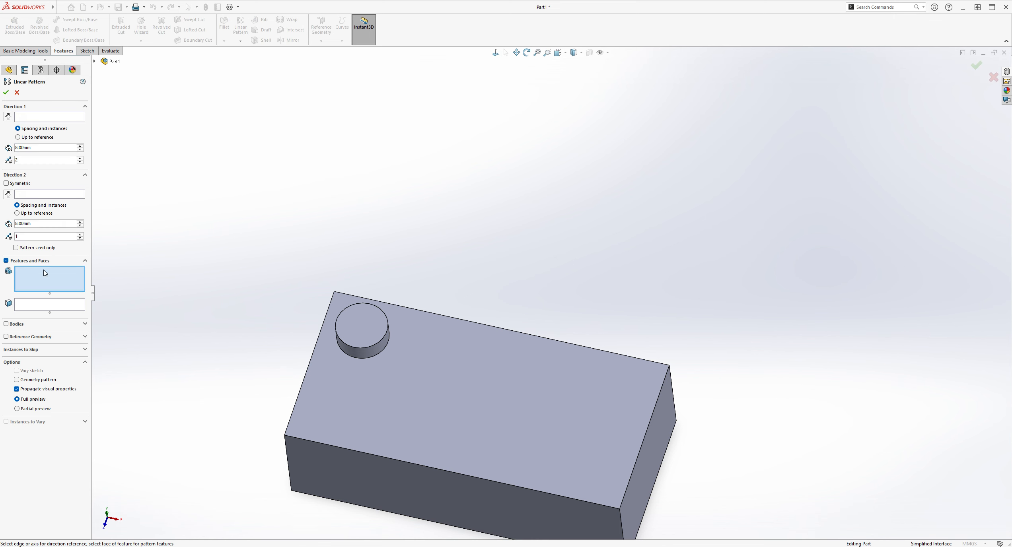
pyautogui.click(94, 61)
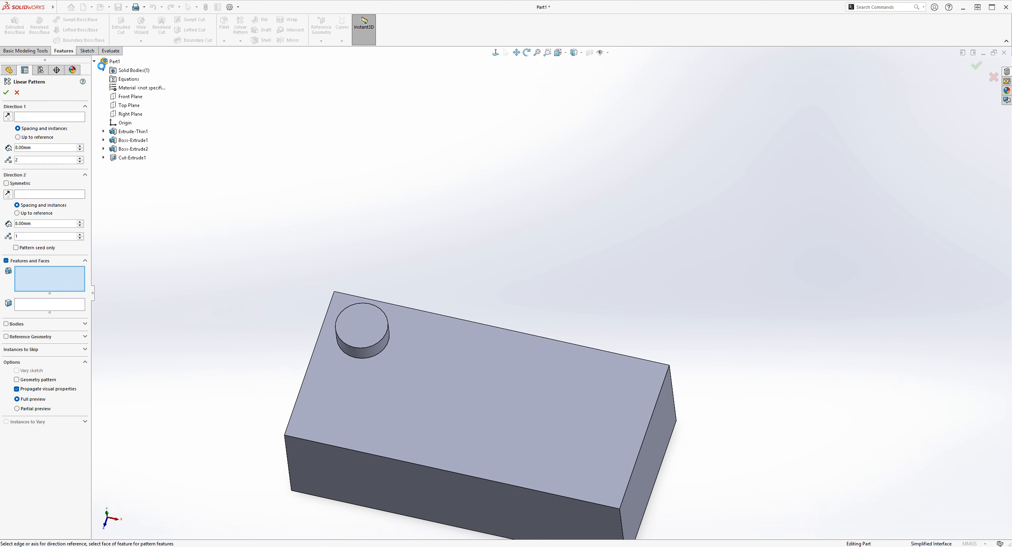
pyautogui.click(122, 149)
pyautogui.click(128, 158)
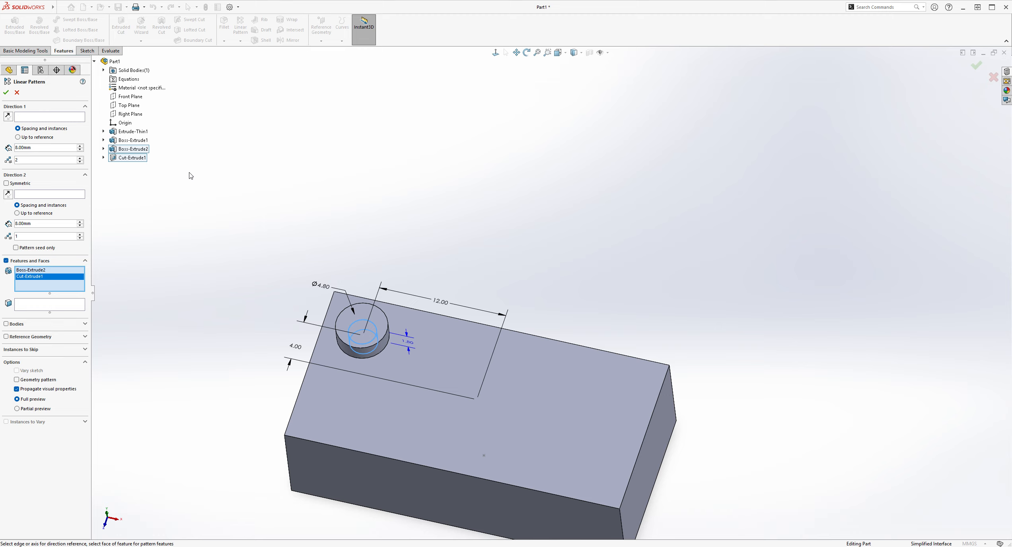
# Step: Set the pattern's first direction to the long top edge beside the seed stud, with 4 instances
pyautogui.click(32, 160)
pyautogui.press('BackSpace')
pyautogui.write('4')
pyautogui.press('Return')
pyautogui.click(32, 117)
pyautogui.click(473, 322)
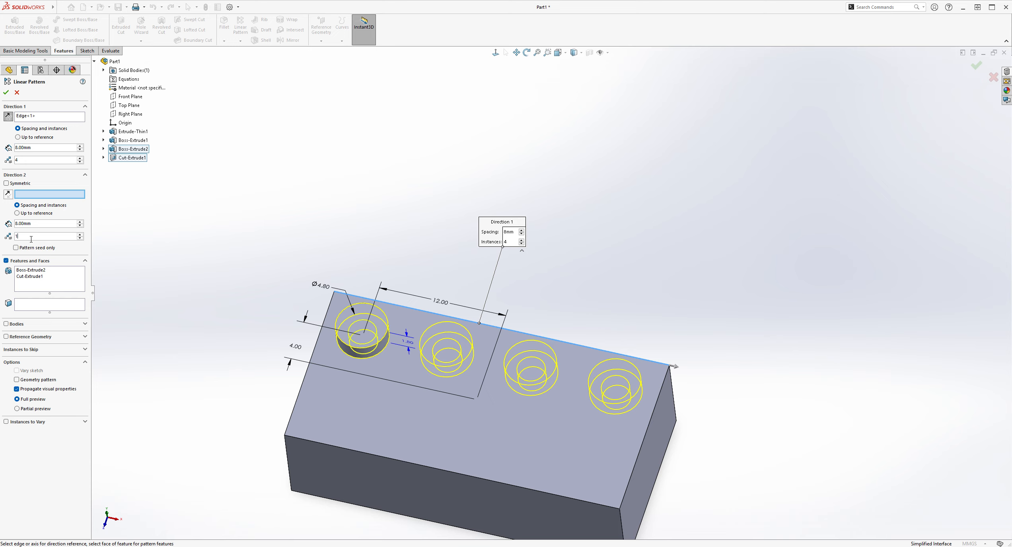
# Step: Try to set the pattern's second direction to the short top edge with 2 instances, toggling Symmetric and resetting the instances to 1
pyautogui.click(7, 184)
pyautogui.click(6, 183)
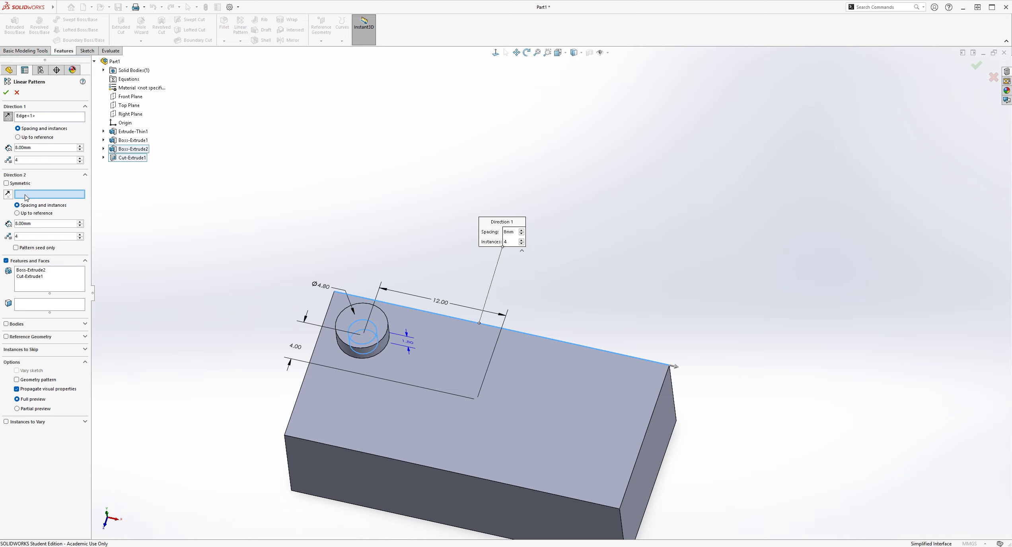
pyautogui.doubleClick(26, 237)
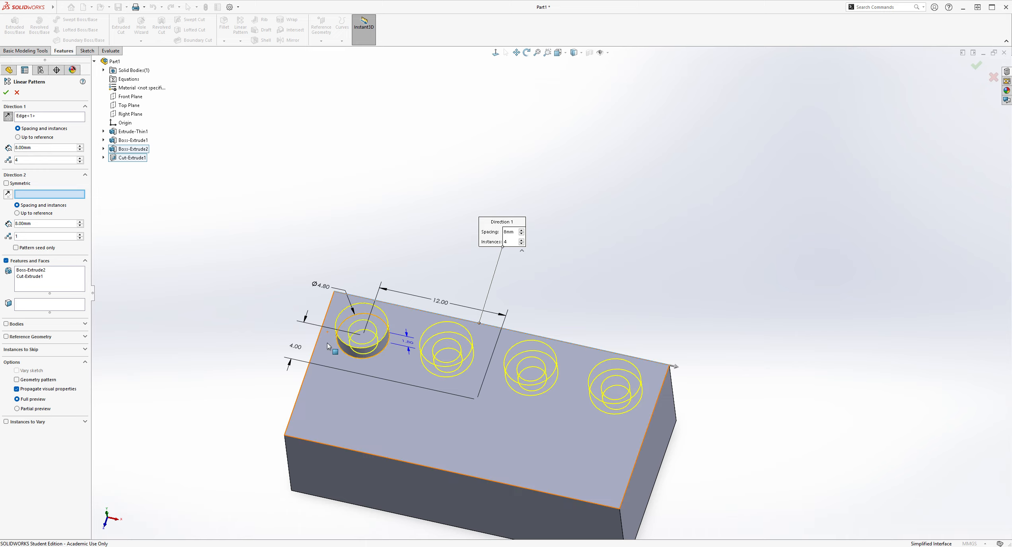
pyautogui.click(305, 371)
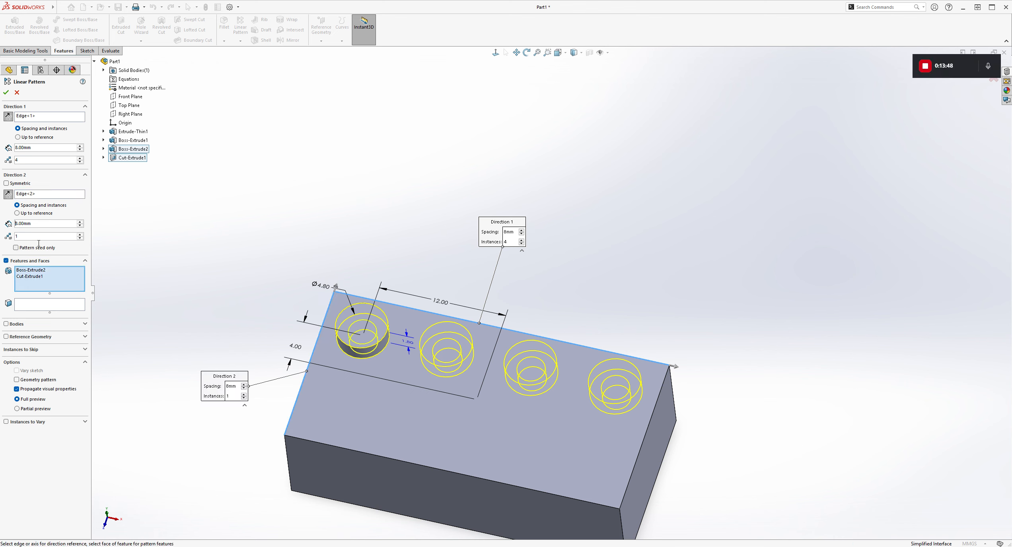
pyautogui.press('BackSpace')
pyautogui.write('2')
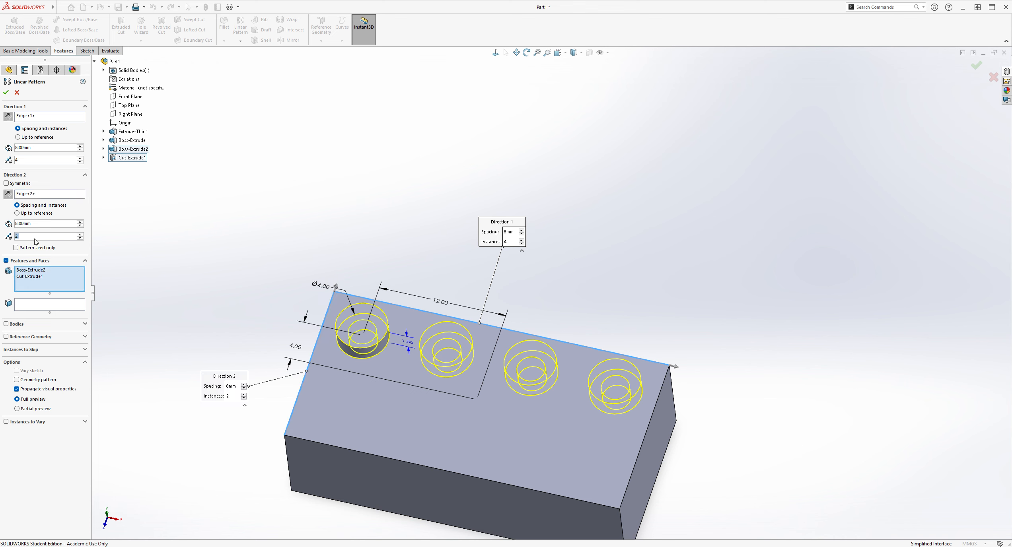
pyautogui.write('2')
pyautogui.click(6, 184)
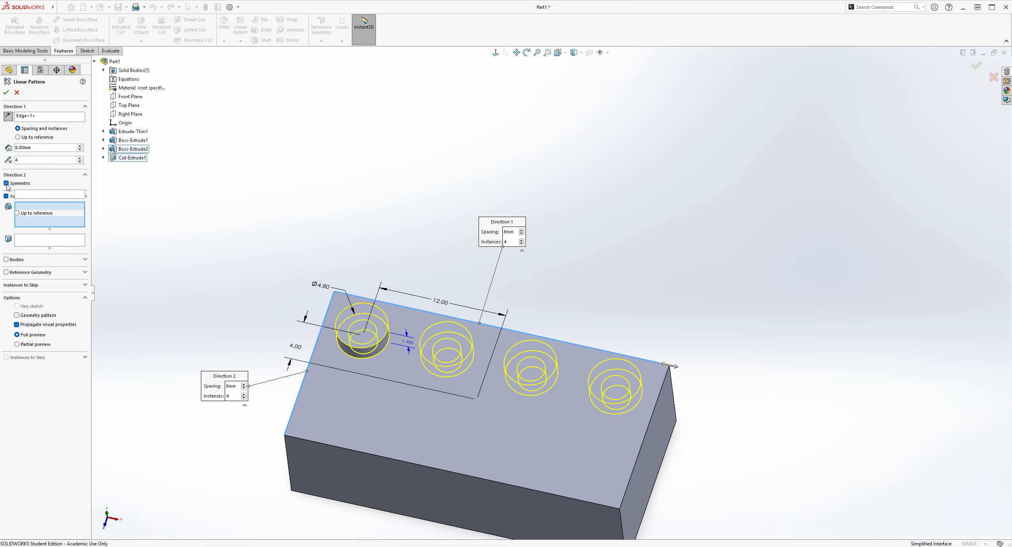
pyautogui.click(6, 184)
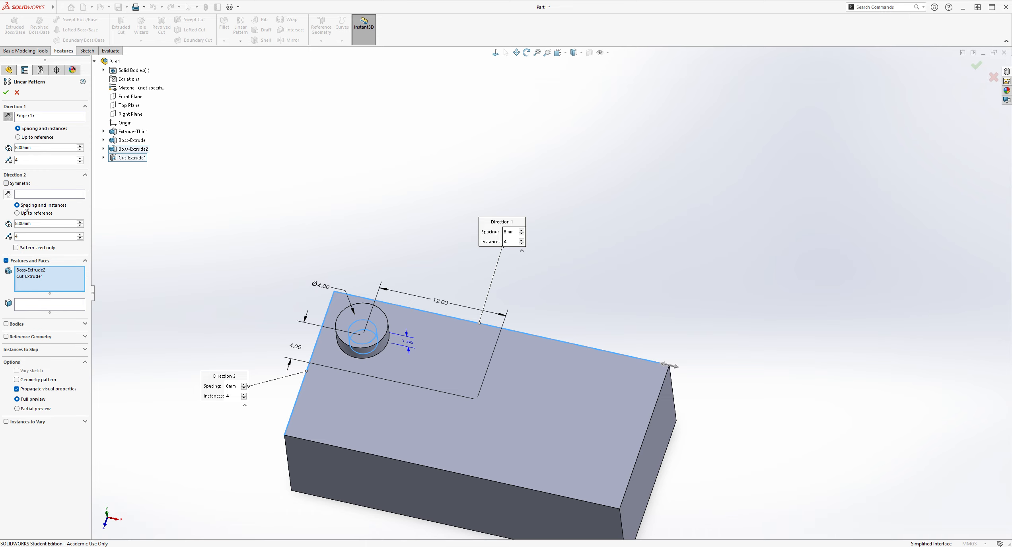
pyautogui.press('BackSpace')
pyautogui.press('Return')
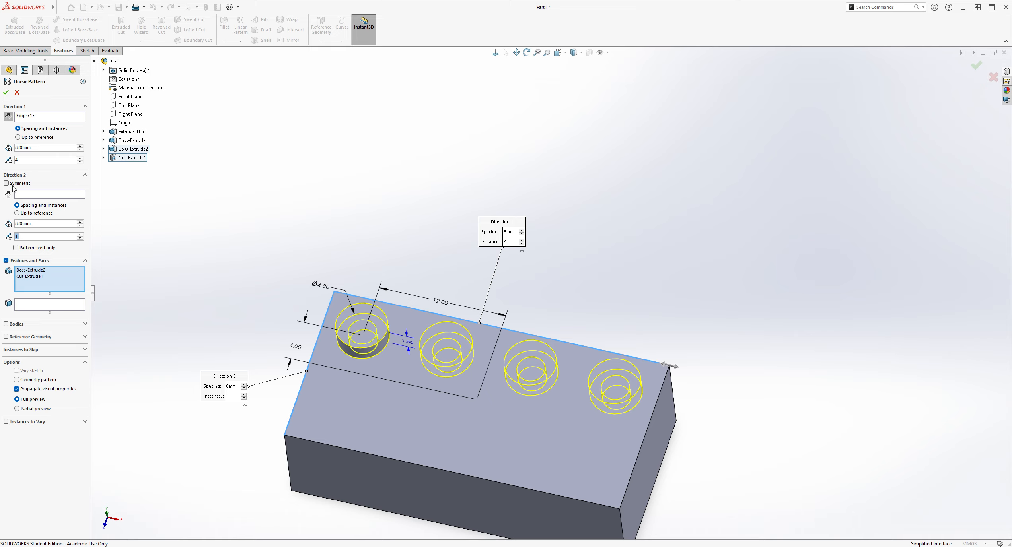
# Step: Set the second direction to the short top edge beside the seed stud with 2 instances and create the stud pattern
pyautogui.click(24, 194)
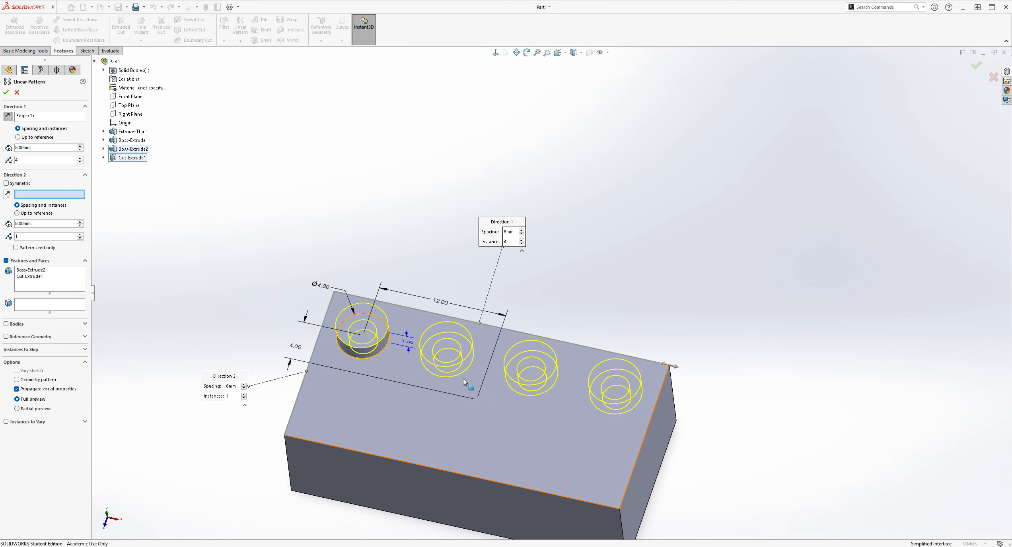
pyautogui.press('z')
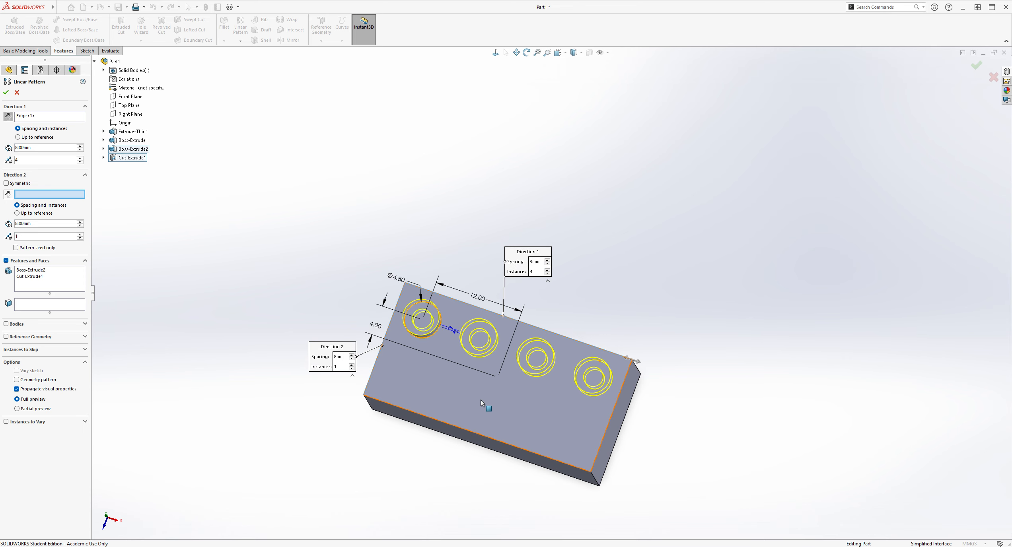
pyautogui.scroll(-3, 418, 351)
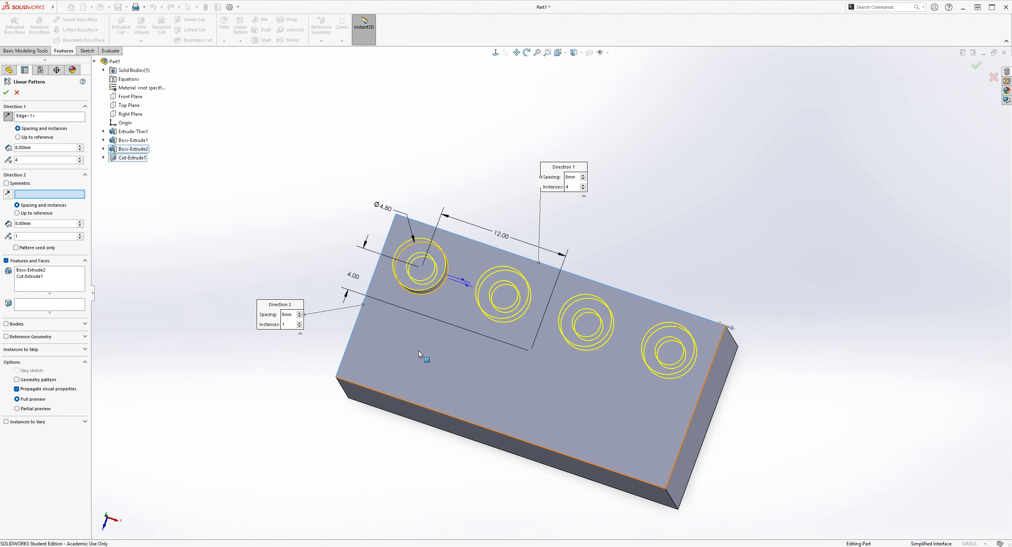
pyautogui.click(357, 323)
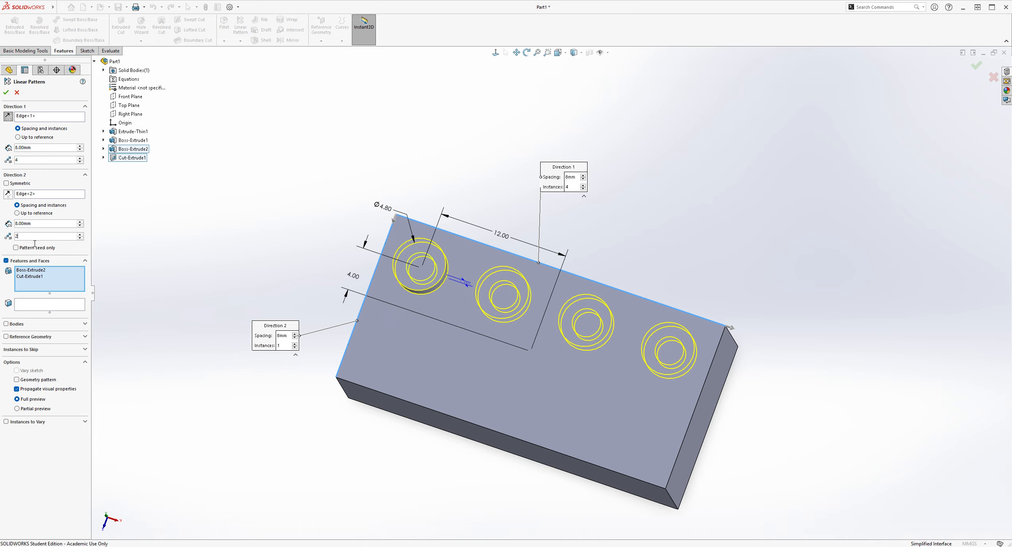
pyautogui.scroll(1, 33, 239)
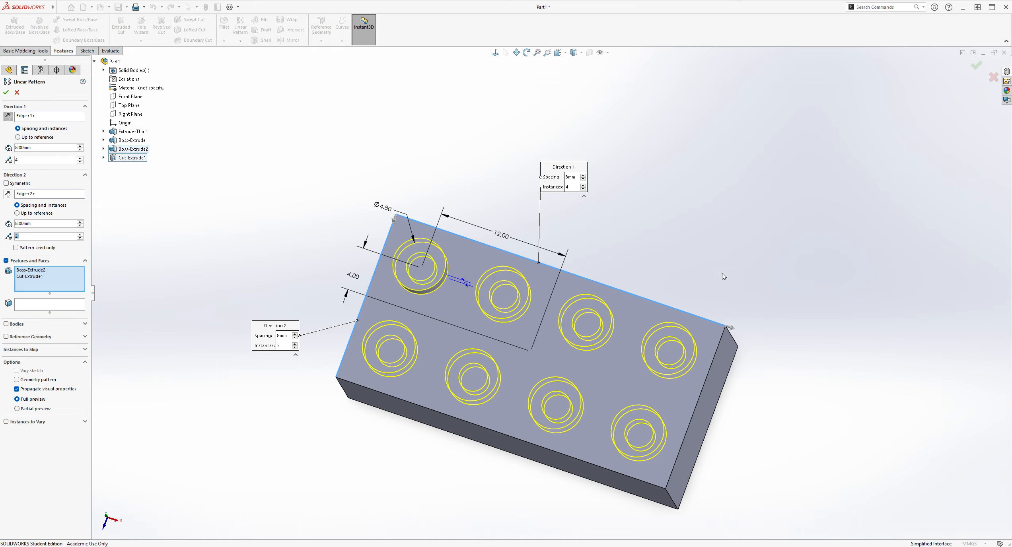
pyautogui.moveTo(792, 244); pyautogui.dragTo(797, 212, button='middle')
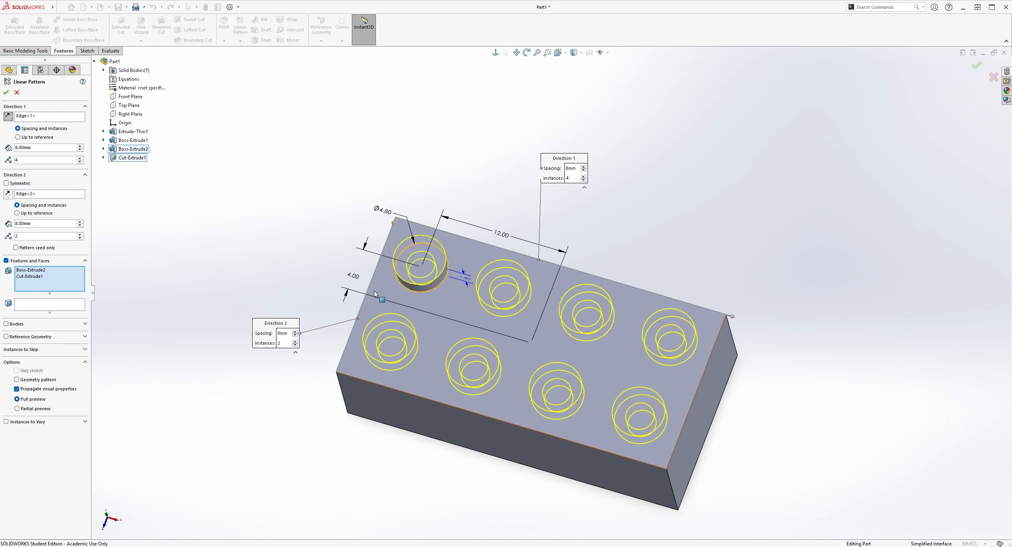
pyautogui.click(6, 92)
# Step: Check the patterned brick from below and start a new sketch on the Top Plane
pyautogui.moveTo(617, 199); pyautogui.dragTo(756, 334, button='middle')
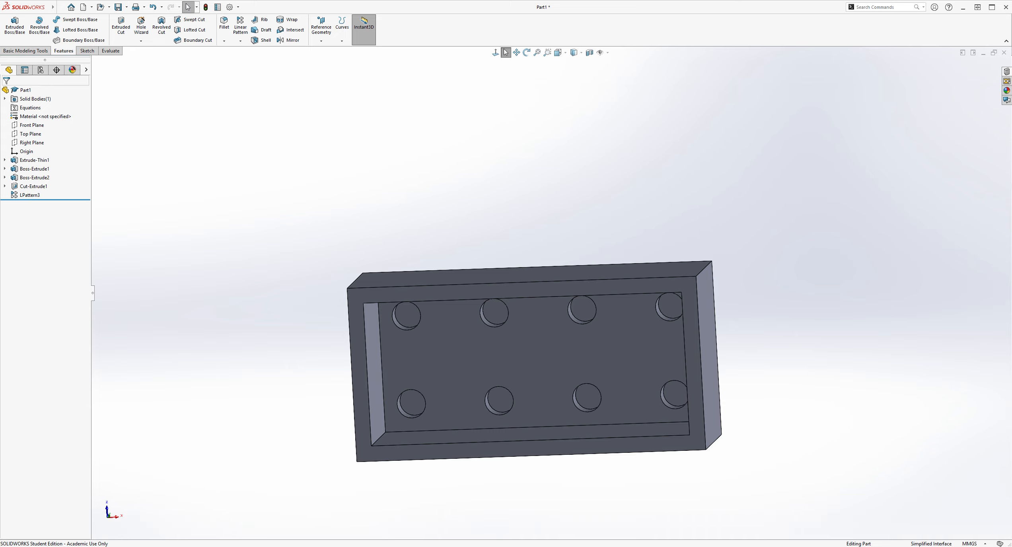
pyautogui.moveTo(580, 384); pyautogui.dragTo(741, 425, button='middle')
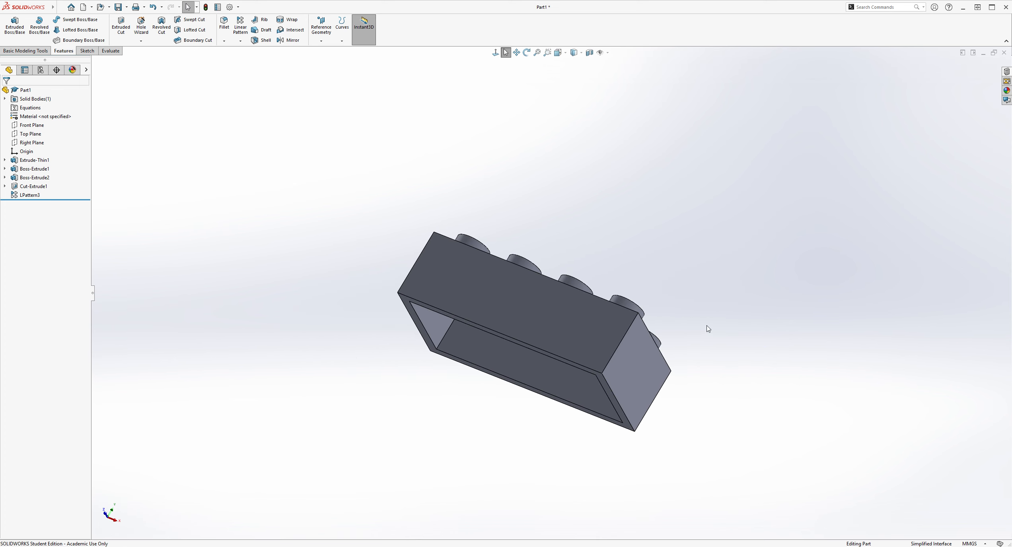
pyautogui.moveTo(714, 327); pyautogui.dragTo(625, 305, button='middle')
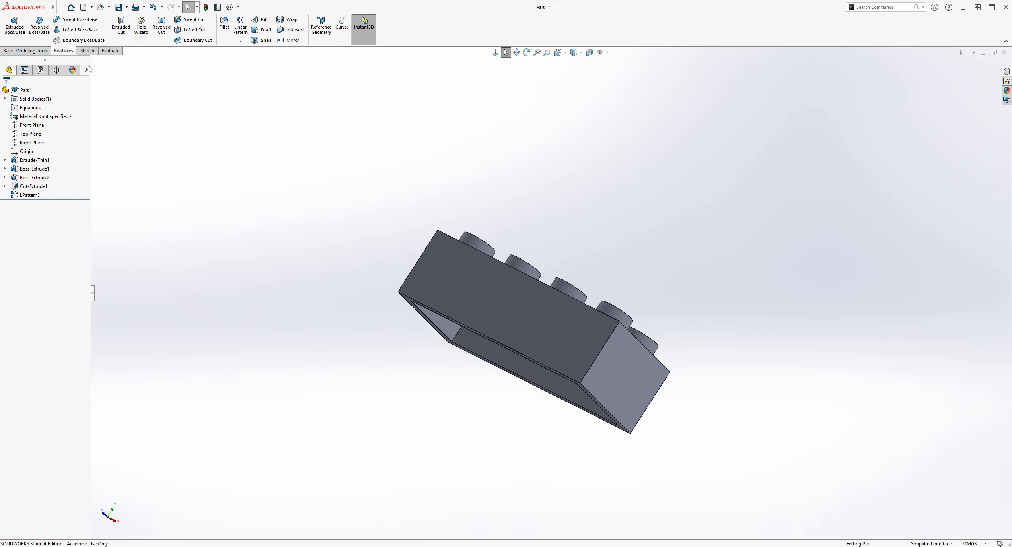
pyautogui.click(86, 51)
pyautogui.click(12, 25)
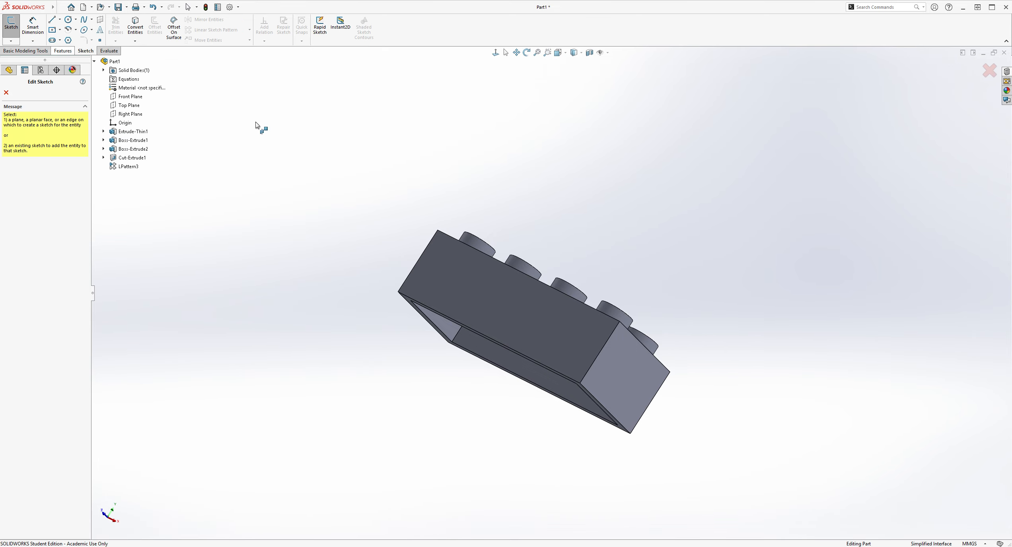
pyautogui.click(120, 106)
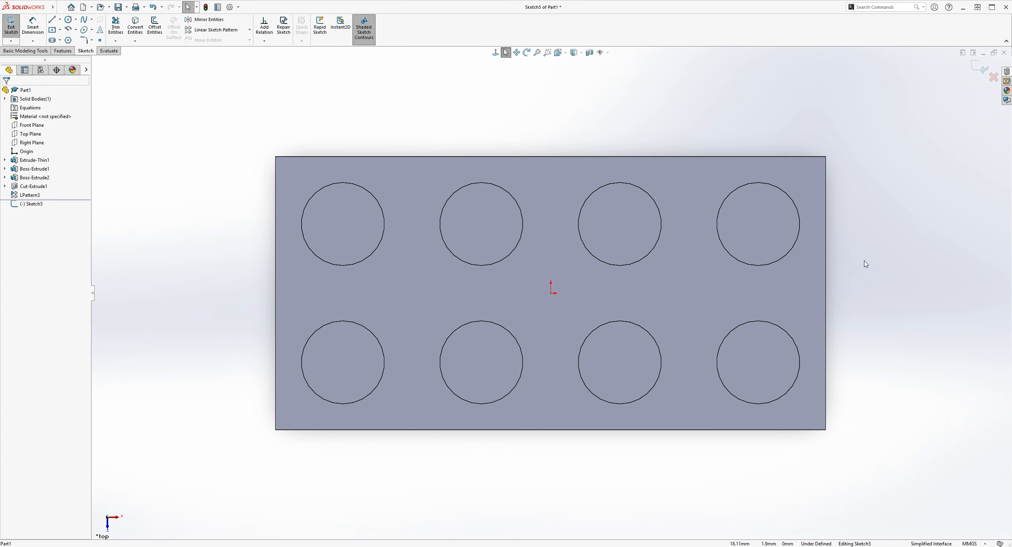
pyautogui.hotkey('ctrl', '6')
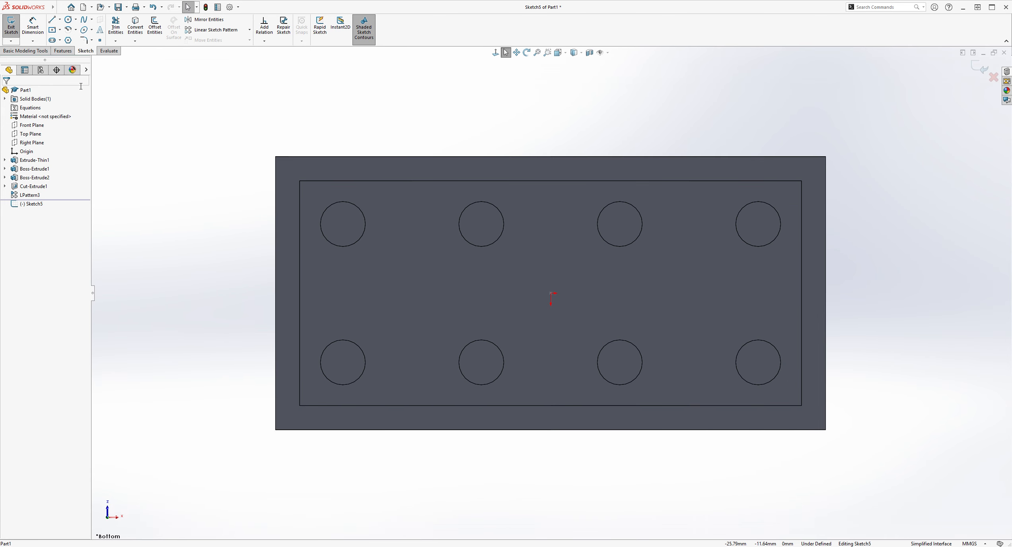
# Step: Sketch two concentric circles centred on the origin, the outer one about 9.2 mm in diameter
pyautogui.click(68, 19)
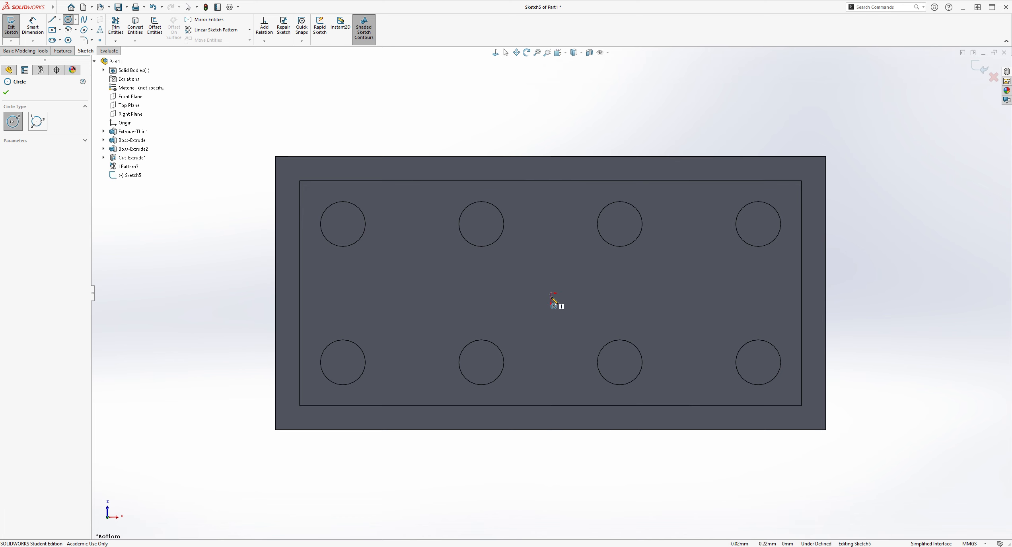
pyautogui.click(551, 293)
pyautogui.click(583, 375)
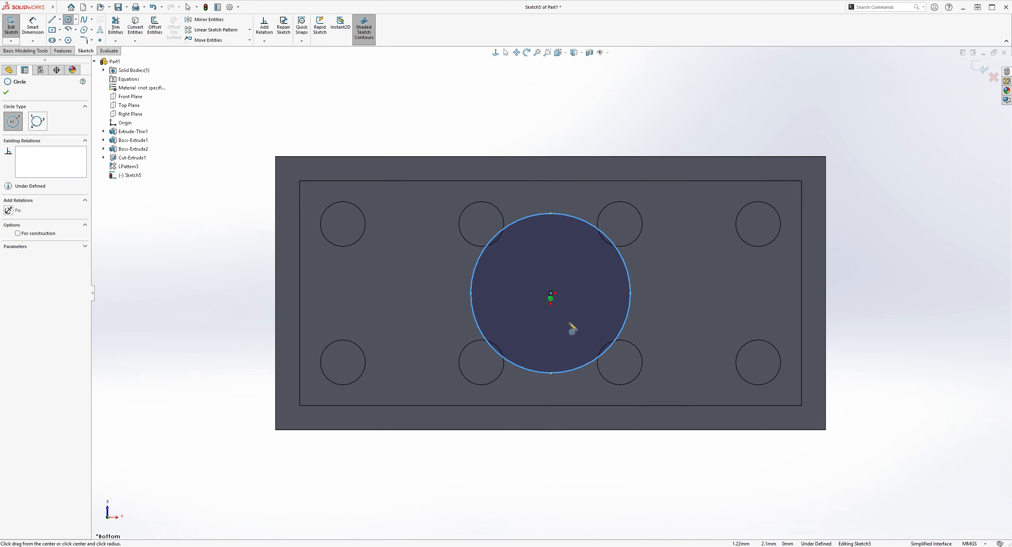
pyautogui.click(550, 293)
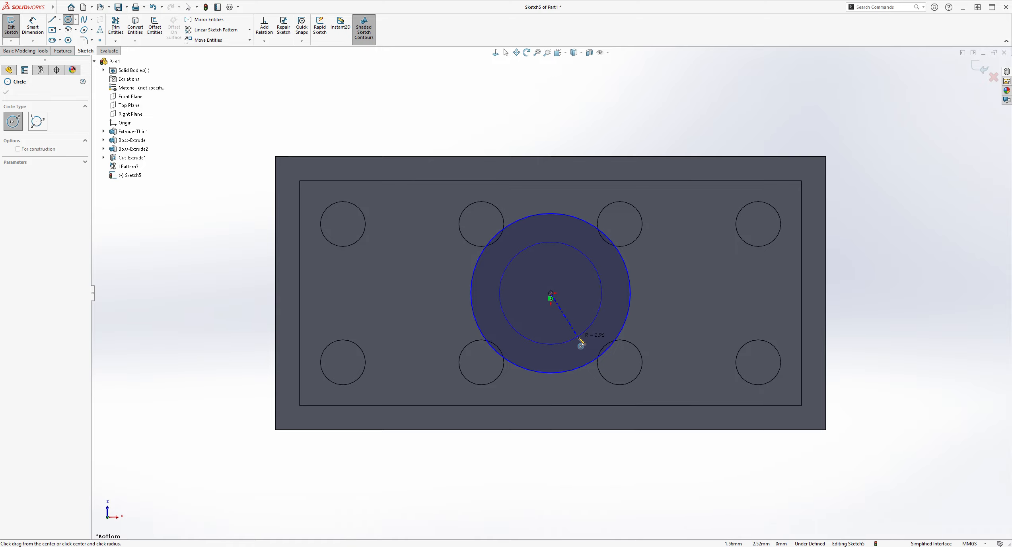
pyautogui.click(583, 342)
pyautogui.press('Escape')
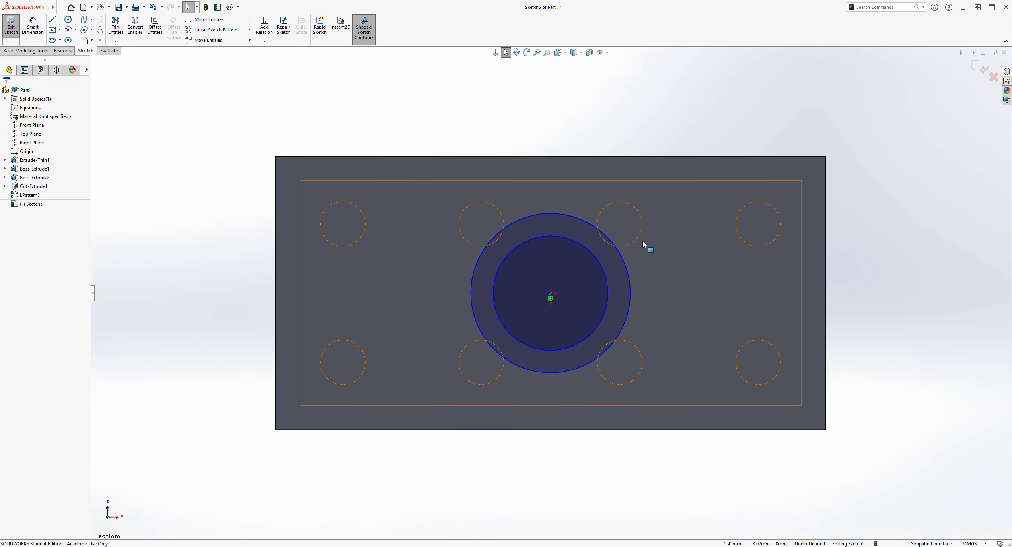
# Step: Dimension the outer circle's diameter as 6.5 mm
pyautogui.click(33, 25)
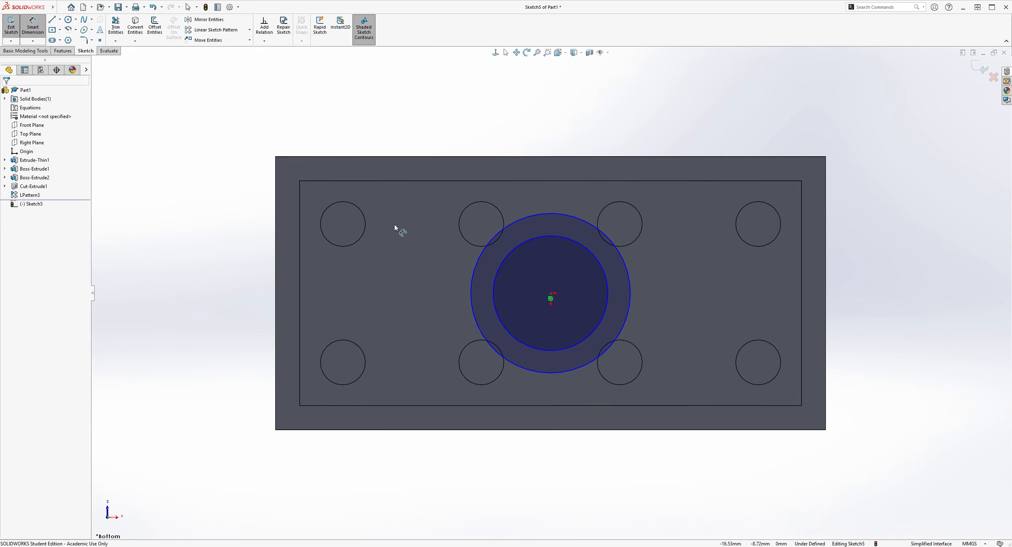
pyautogui.click(573, 375)
pyautogui.click(654, 482)
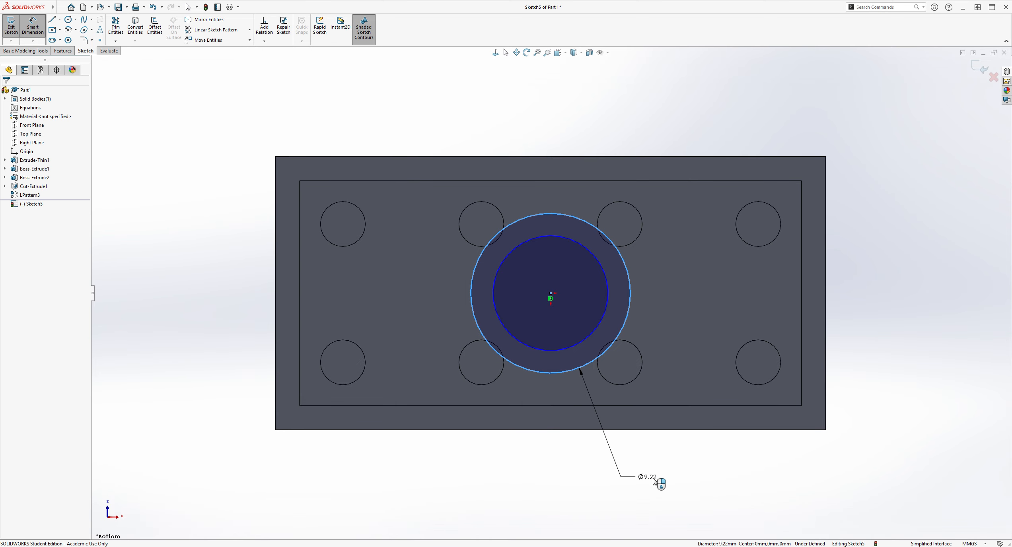
pyautogui.write('6.5')
pyautogui.press('Return')
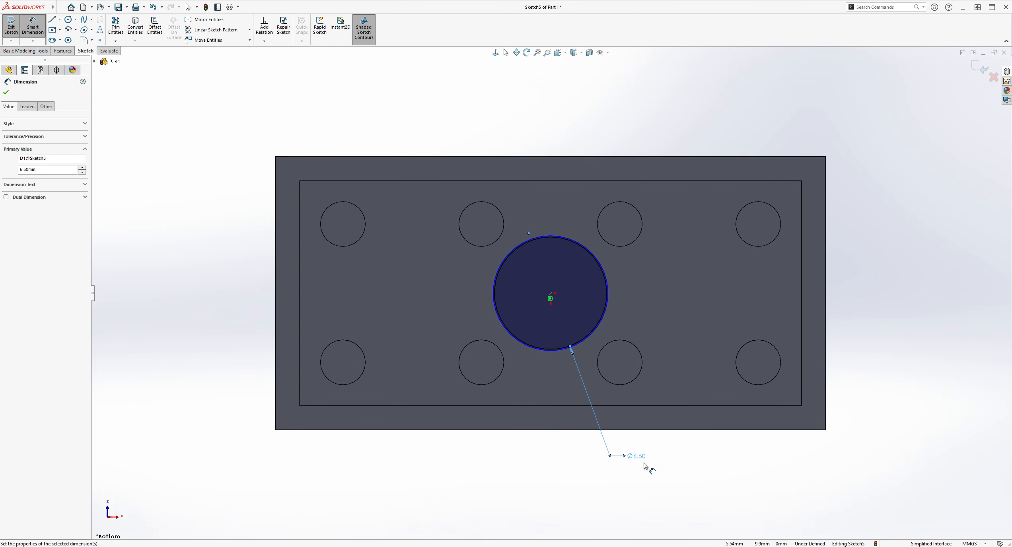
# Step: Shrink the inner circle to a diameter of about 5.8 mm so it sits inside the 6.5 mm circle
pyautogui.scroll(-6, 636, 326)
pyautogui.press('Escape')
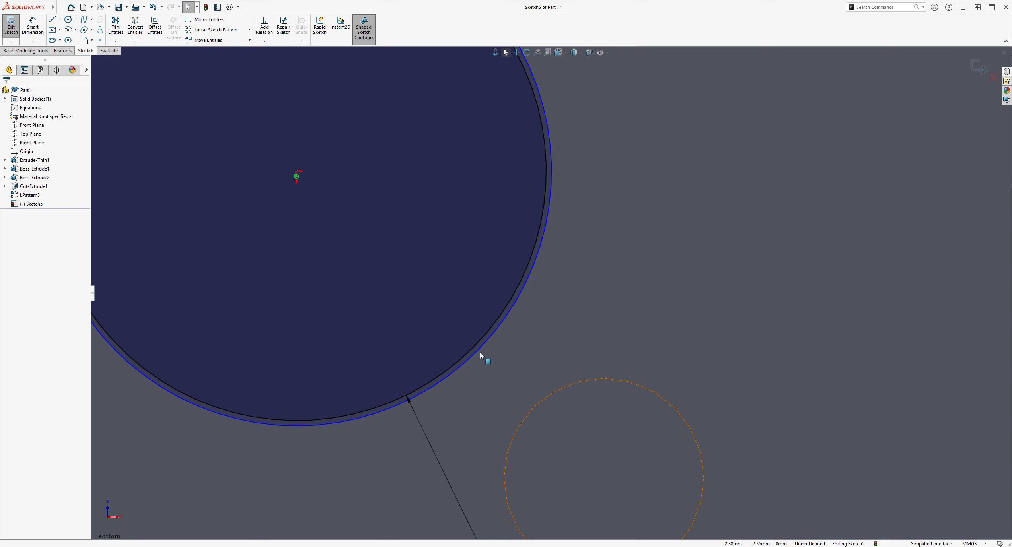
pyautogui.moveTo(477, 352); pyautogui.dragTo(459, 329)
pyautogui.press('Escape')
pyautogui.scroll(4, 498, 363)
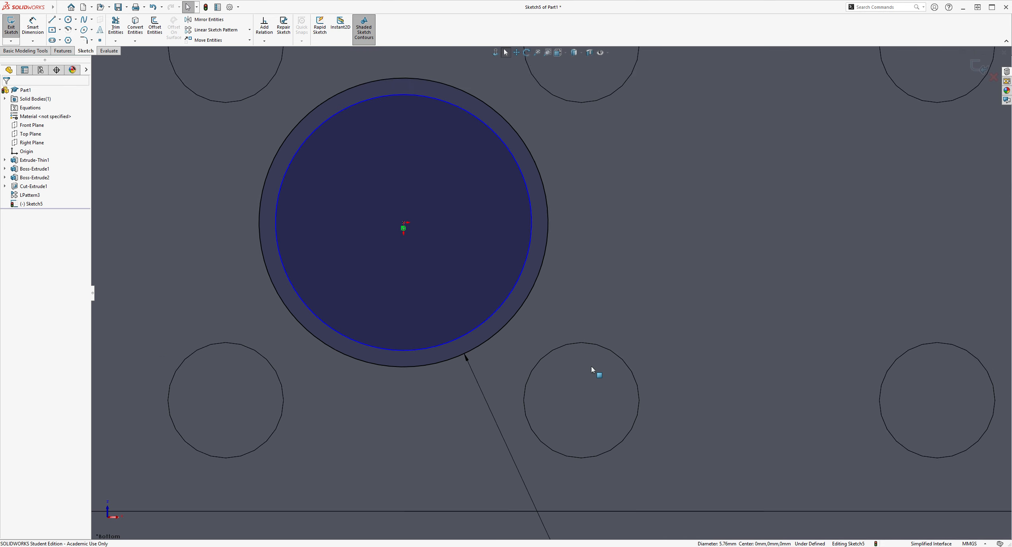
# Step: Dimension the radial gap between the inner and outer concentric circles as 1.2 mm
pyautogui.click(33, 27)
pyautogui.scroll(3, 553, 303)
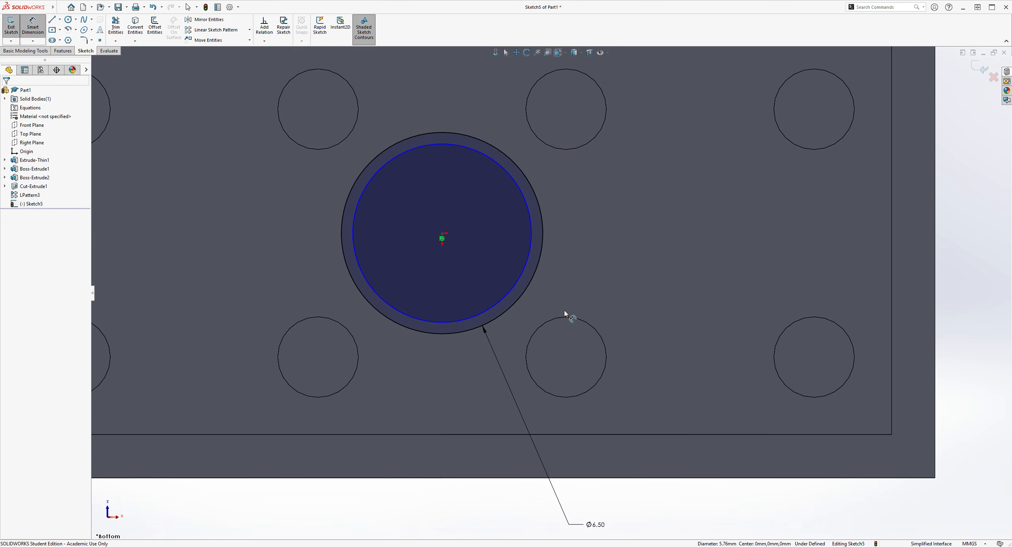
pyautogui.click(509, 297)
pyautogui.click(517, 303)
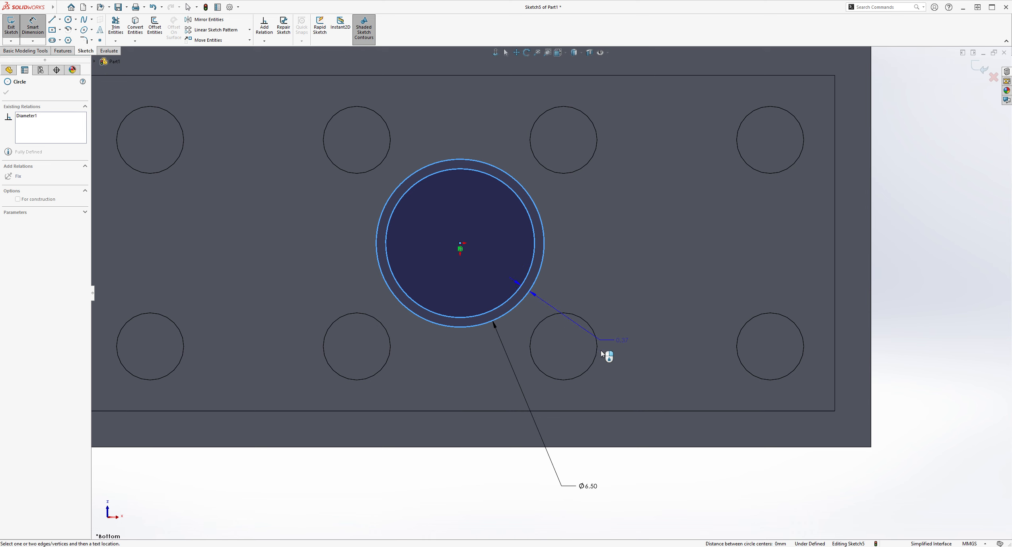
pyautogui.click(591, 395)
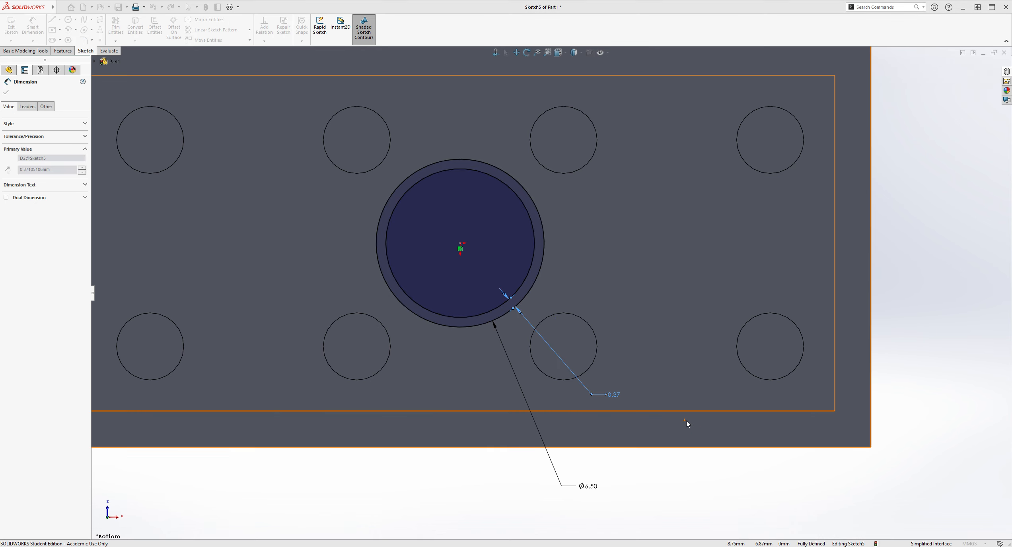
pyautogui.write('1.2')
pyautogui.press('Return')
pyautogui.press('Escape')
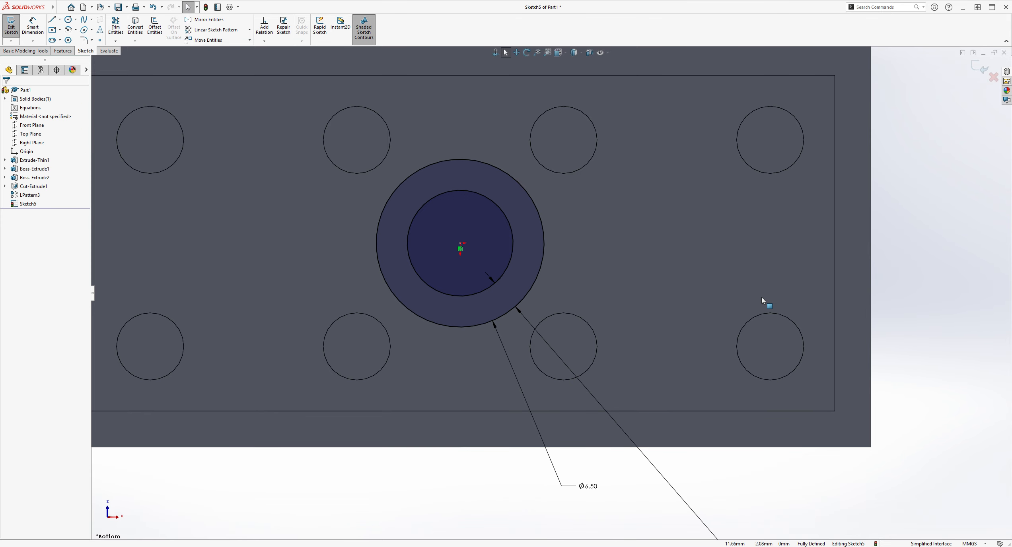
# Step: Reposition the 1.2 mm wall dimension closer to the circles, just beyond the stud hole
pyautogui.scroll(2, 761, 318)
pyautogui.scroll(-1, 768, 398)
pyautogui.moveTo(706, 517); pyautogui.dragTo(555, 357)
pyautogui.scroll(2, 648, 278)
pyautogui.scroll(-1, 539, 224)
pyautogui.scroll(-1, 537, 297)
pyautogui.scroll(2, 537, 297)
pyautogui.scroll(-1, 538, 297)
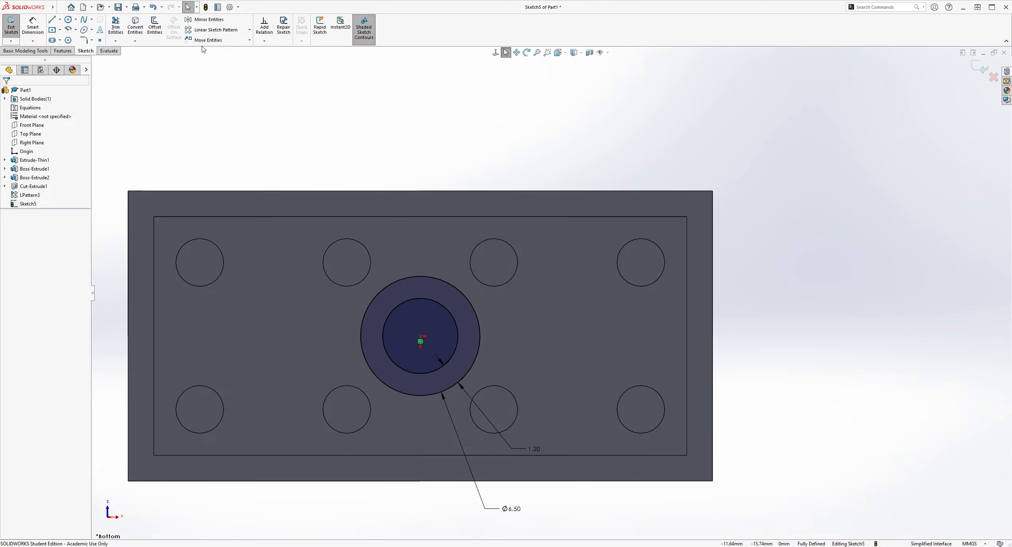
# Step: Set up a linear sketch pattern of both concentric circles along the X-axis with 8 mm spacing and 2 instances
pyautogui.click(213, 33)
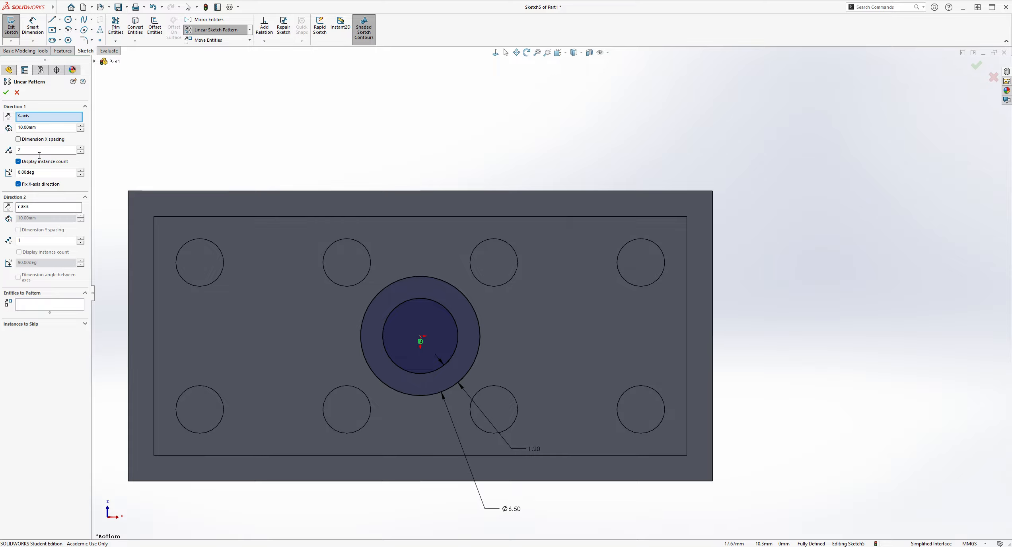
pyautogui.click(41, 132)
pyautogui.write('8')
pyautogui.press('Return')
pyautogui.click(47, 305)
pyautogui.click(456, 323)
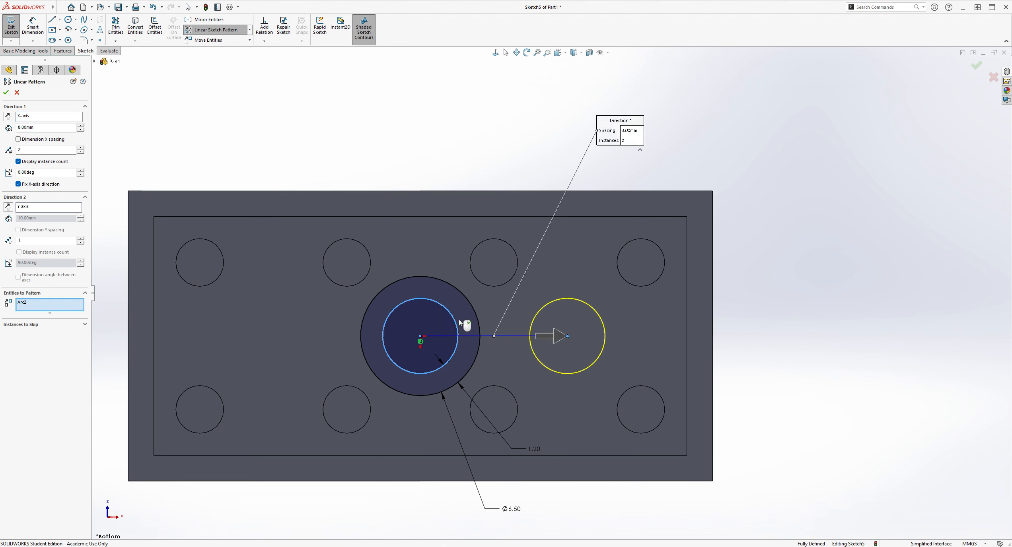
pyautogui.click(480, 323)
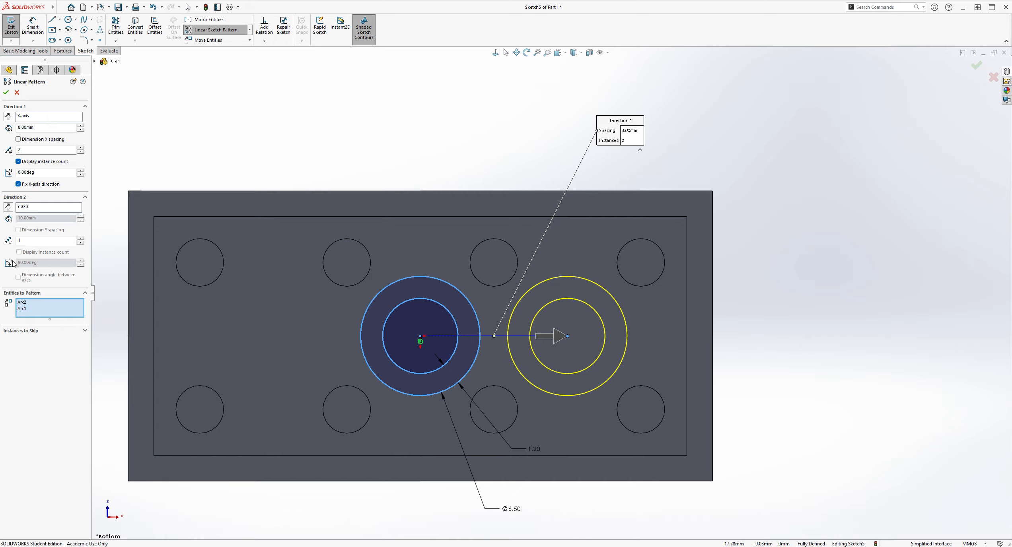
# Step: Add a second pattern direction along the cavity's long inner edge with 2 instances, reversed to run opposite the first direction
pyautogui.click(24, 207)
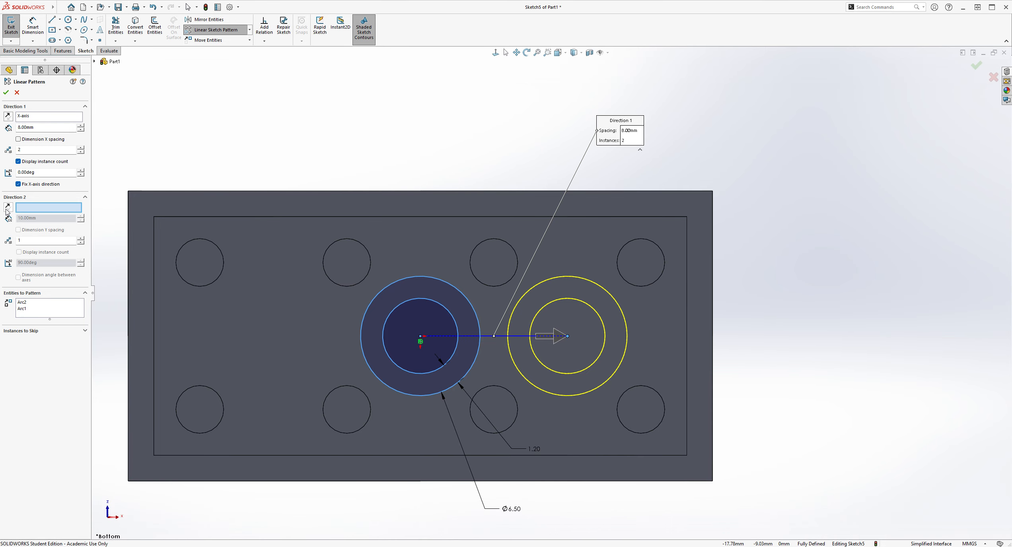
pyautogui.scroll(1, 412, 333)
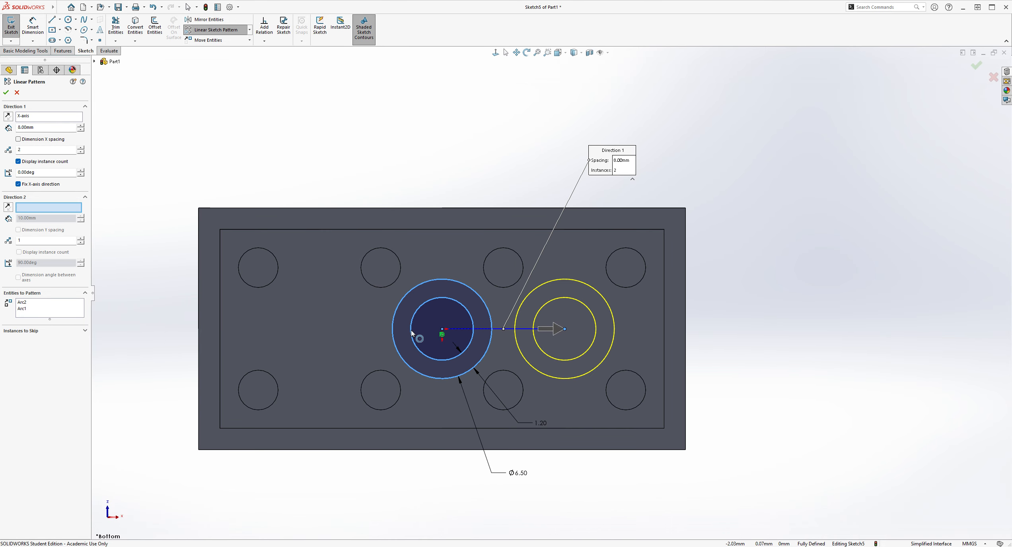
pyautogui.click(288, 230)
pyautogui.doubleClick(38, 241)
pyautogui.write('2')
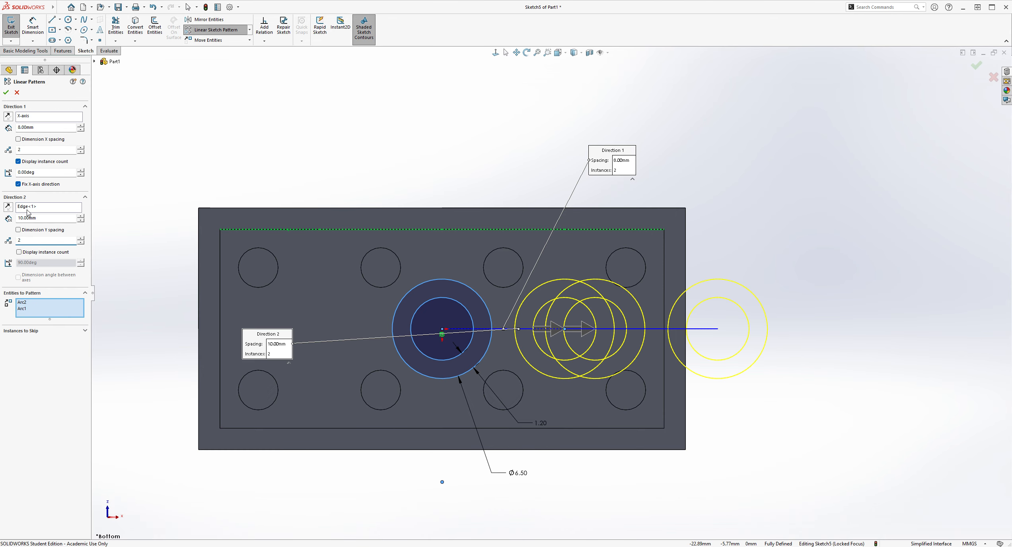
pyautogui.click(8, 208)
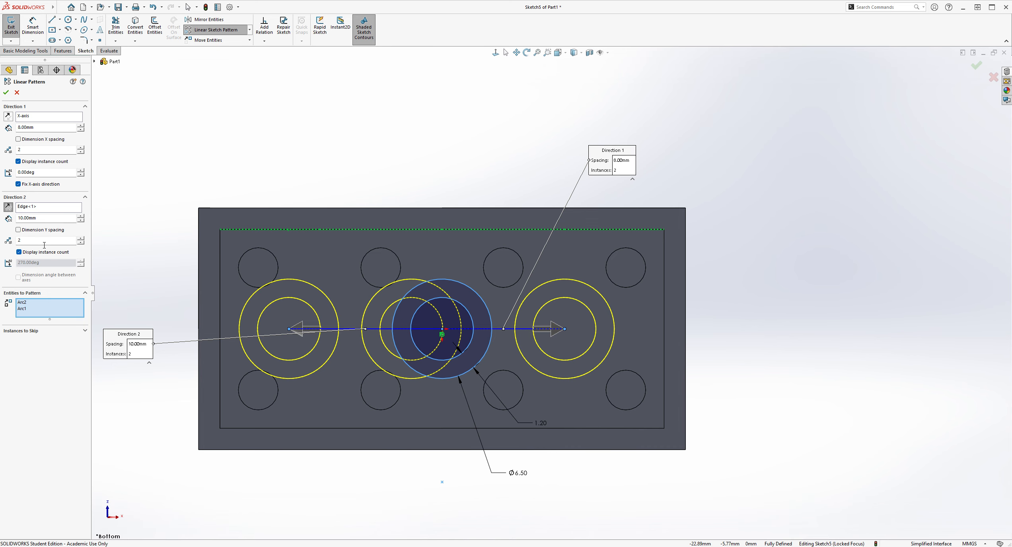
pyautogui.scroll(-1, 511, 350)
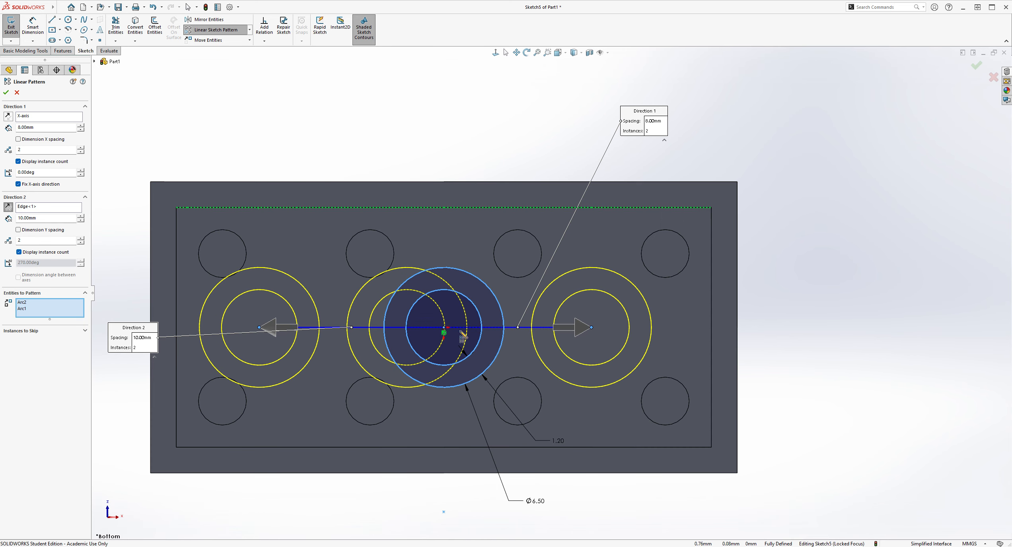
pyautogui.scroll(-1, 526, 355)
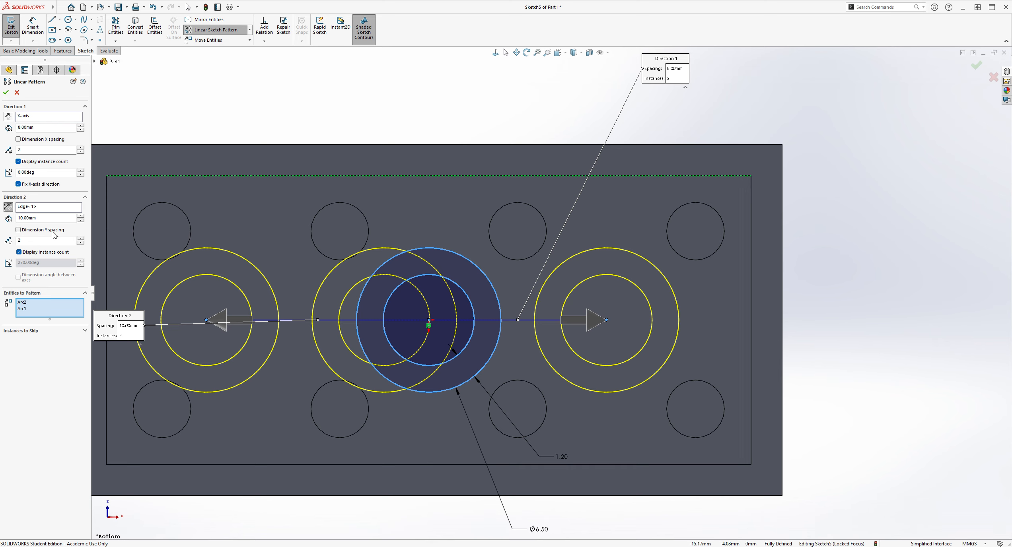
# Step: Set the second direction's spacing to 8 mm and accept the sketch pattern
pyautogui.click(46, 222)
pyautogui.write('8')
pyautogui.scroll(3, 276, 231)
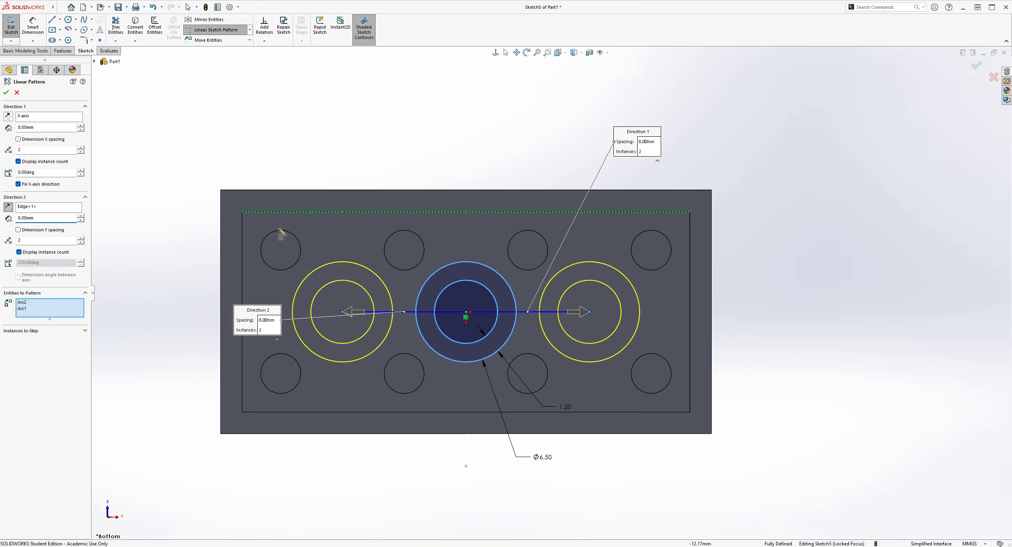
pyautogui.scroll(-1, 663, 245)
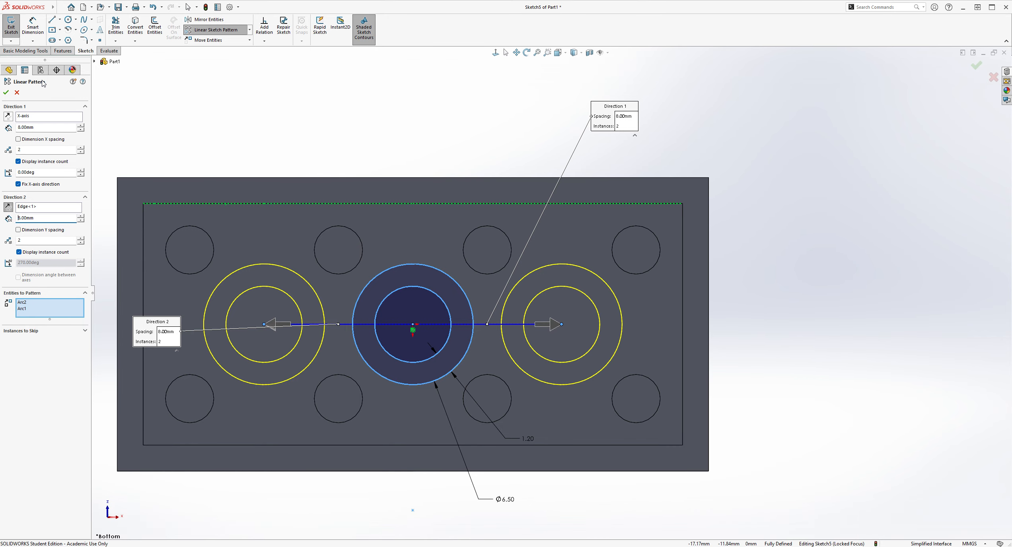
pyautogui.click(6, 92)
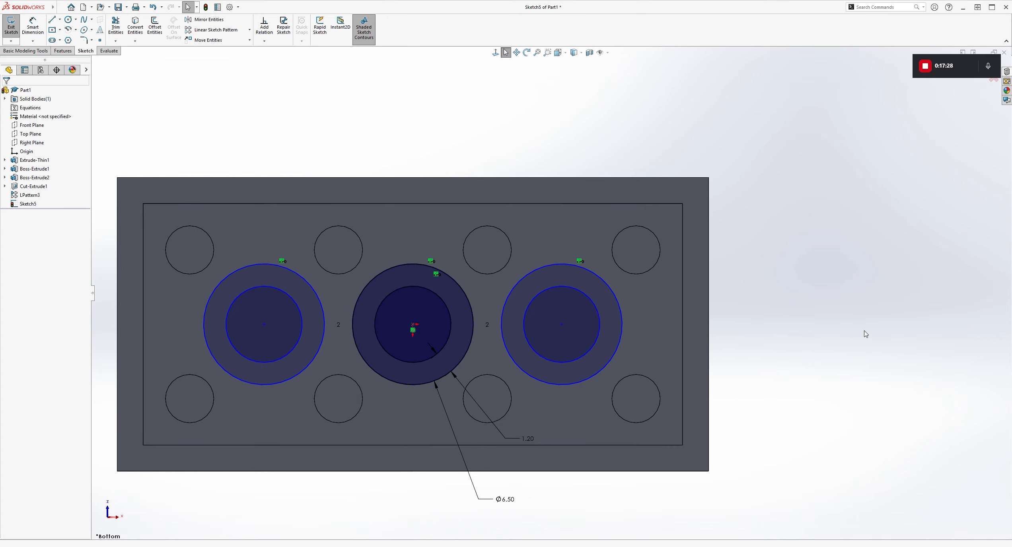
# Step: Dimension the horizontal distance between the centres of the middle and right tube circles
pyautogui.press('z')
pyautogui.scroll(-1, 696, 314)
pyautogui.scroll(1, 536, 270)
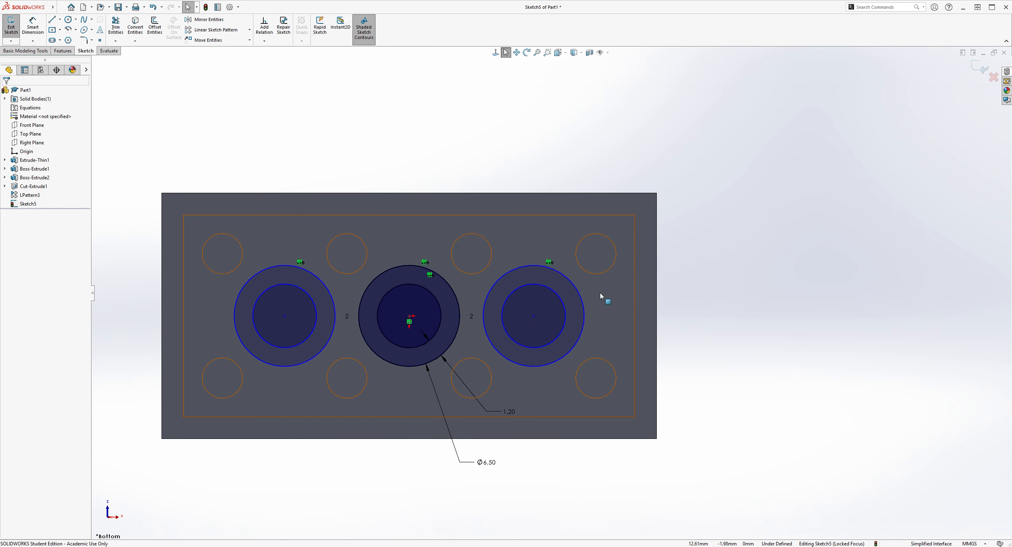
pyautogui.click(33, 26)
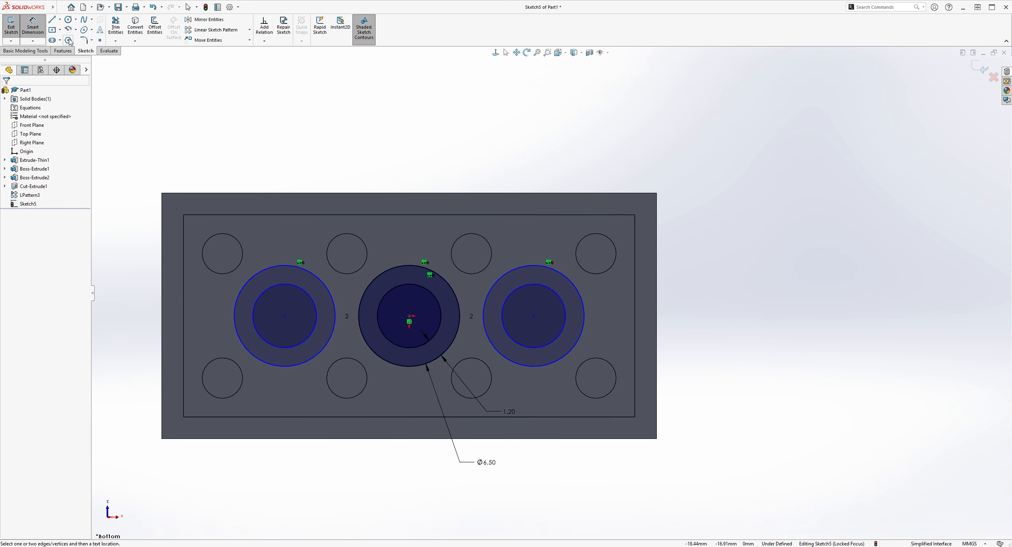
pyautogui.click(409, 316)
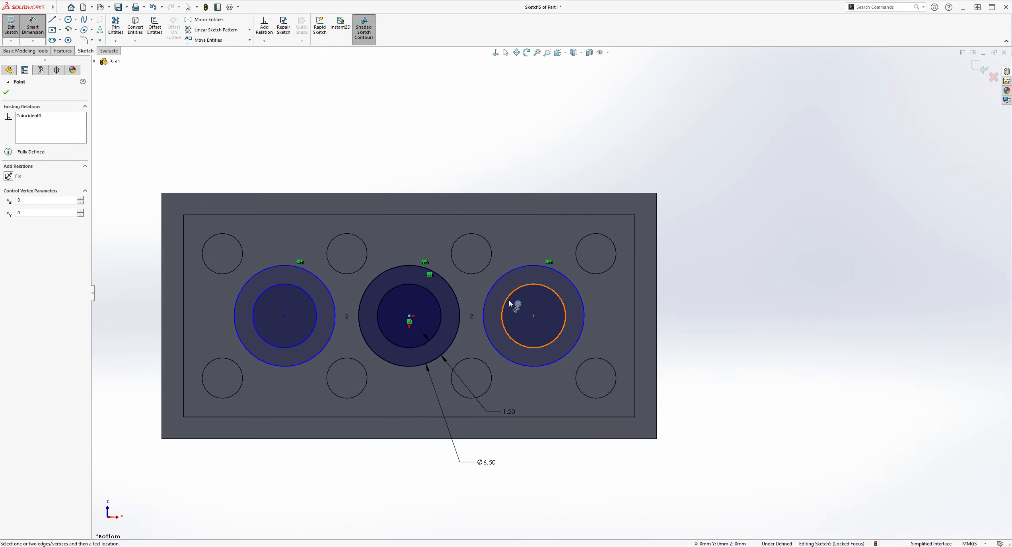
pyautogui.click(533, 315)
pyautogui.click(572, 166)
pyautogui.press('Escape')
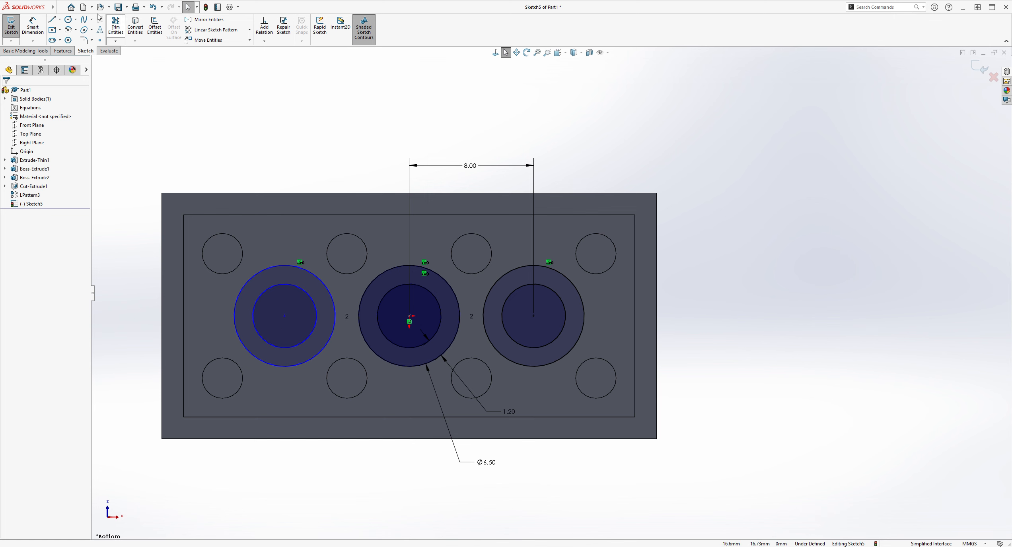
# Step: Dimension the horizontal distance between the centres of the left and middle tube circles
pyautogui.click(34, 27)
pyautogui.click(284, 317)
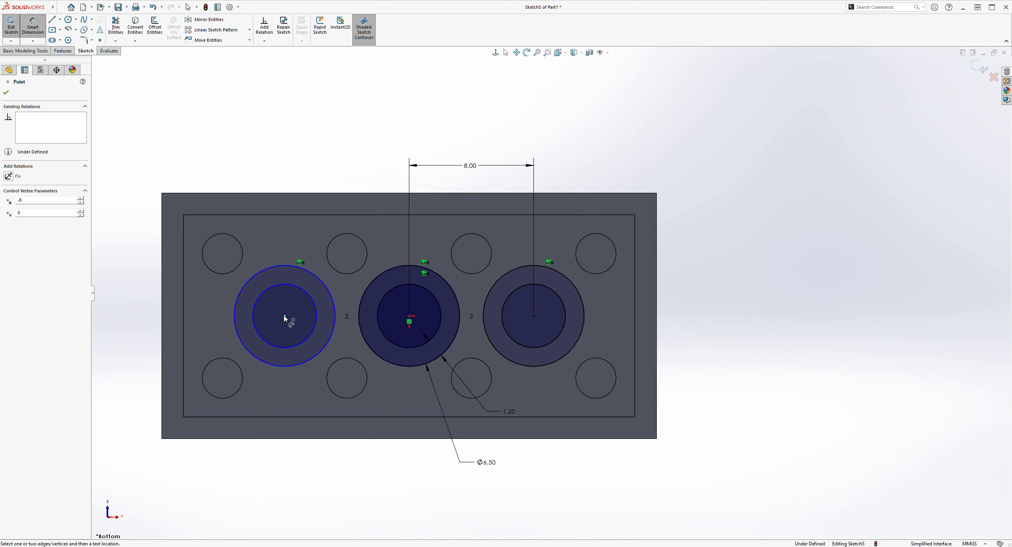
pyautogui.click(409, 316)
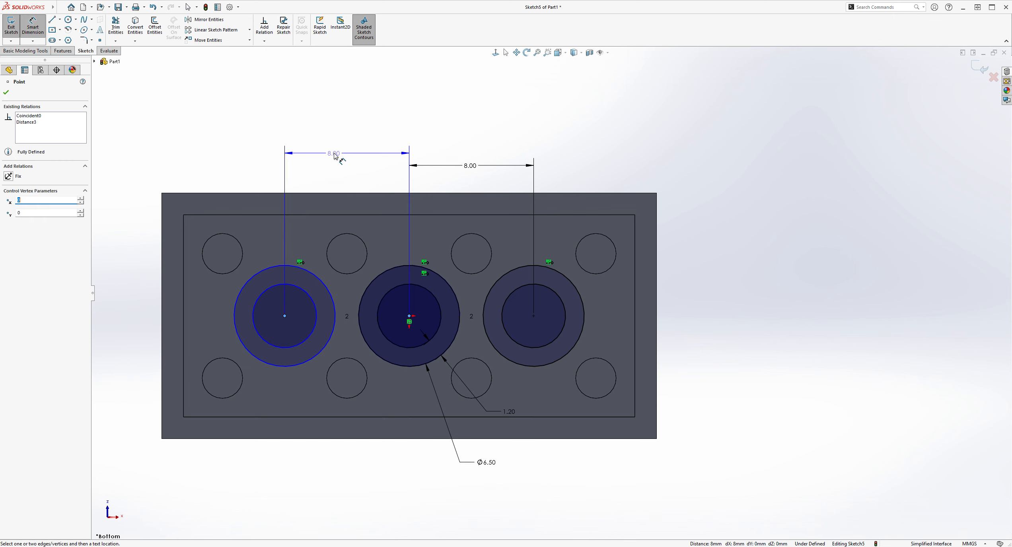
pyautogui.click(338, 163)
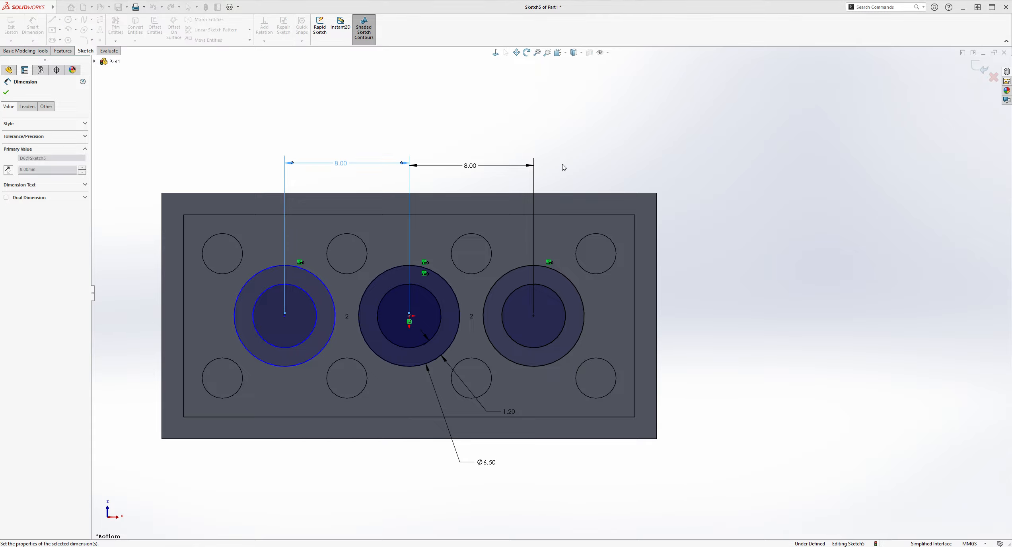
pyautogui.press('Escape')
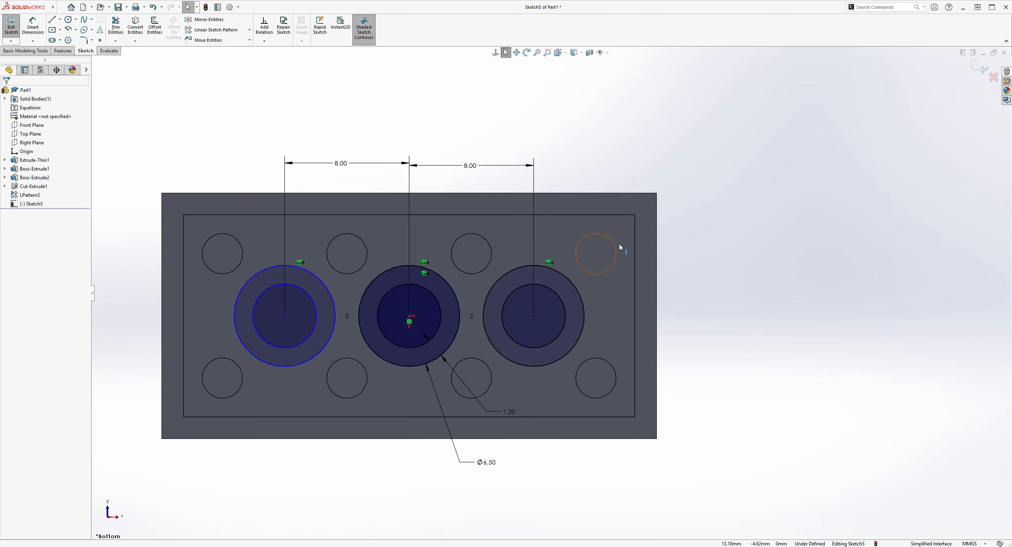
# Step: Test the left circle pair's remaining freedom by moving its centre off the row, and undo the move
pyautogui.scroll(-2, 397, 318)
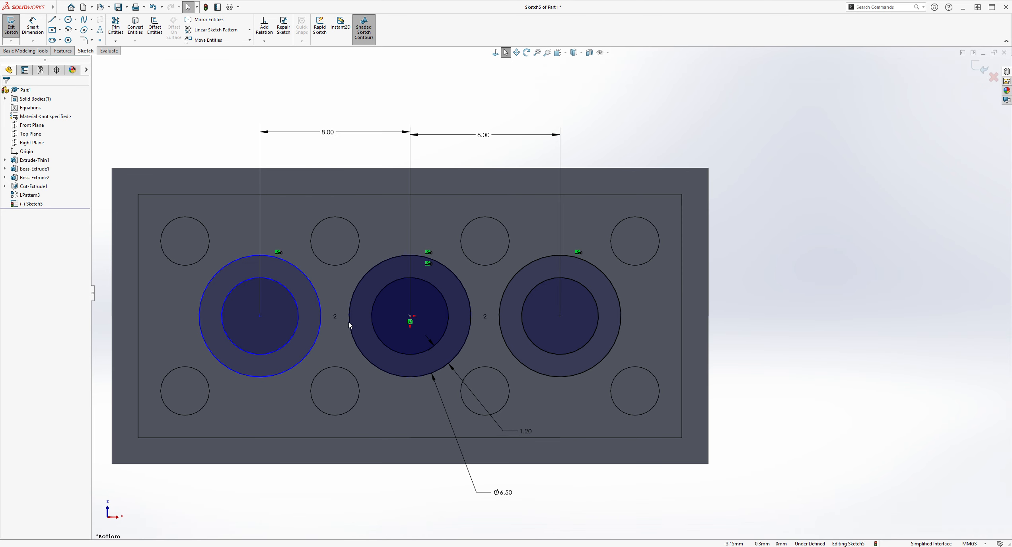
pyautogui.moveTo(259, 317); pyautogui.dragTo(169, 448)
pyautogui.click(780, 241)
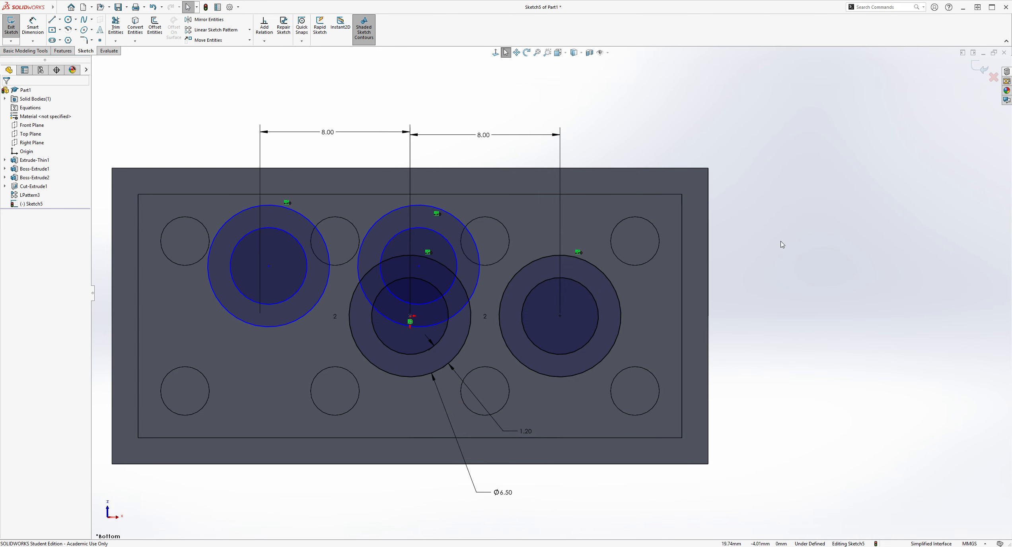
pyautogui.hotkey('ctrl', 'z')
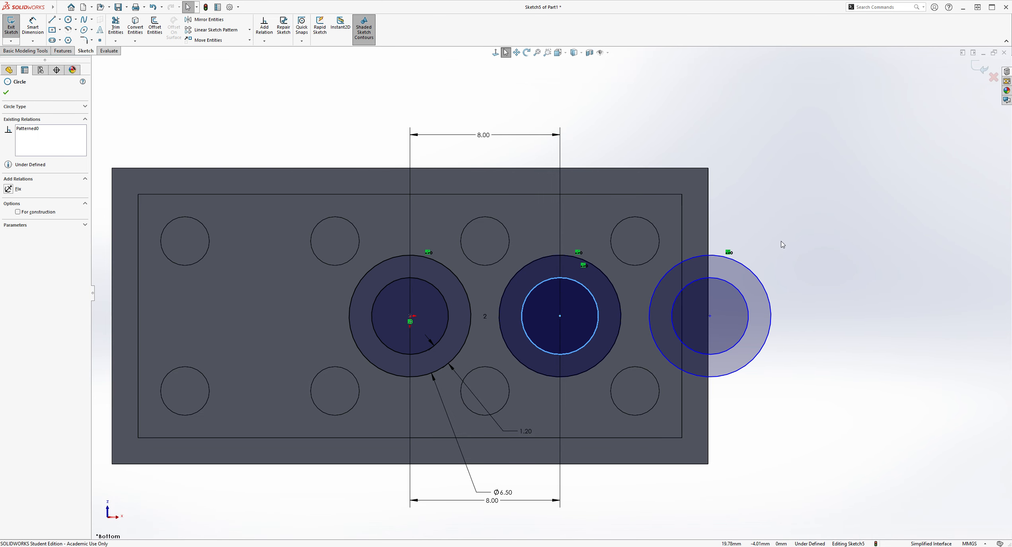
pyautogui.hotkey('ctrl', 'z')
pyautogui.press('Escape')
# Step: Add a horizontal relation between the left circle pair's centre and the middle circles' centre
pyautogui.scroll(-1, 179, 294)
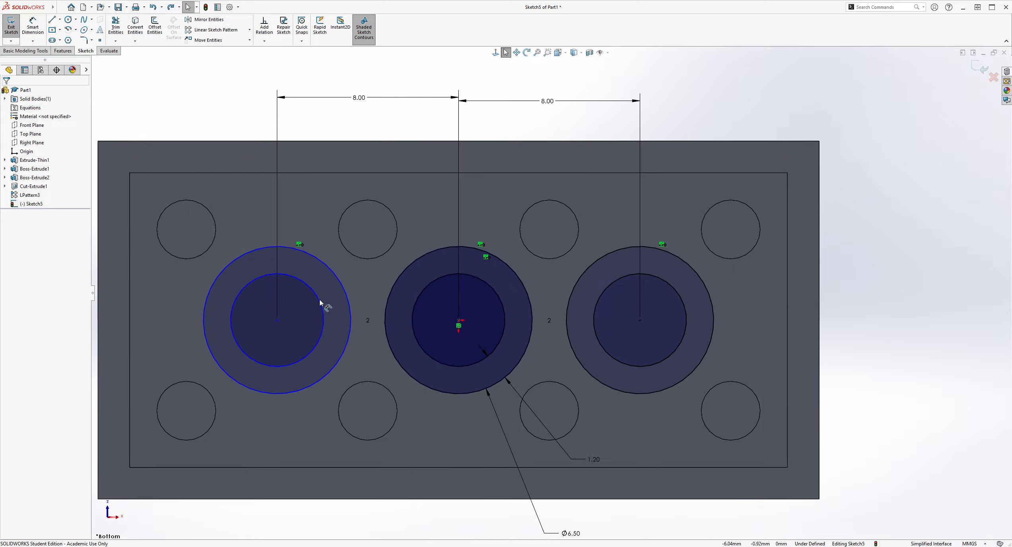
pyautogui.click(282, 326)
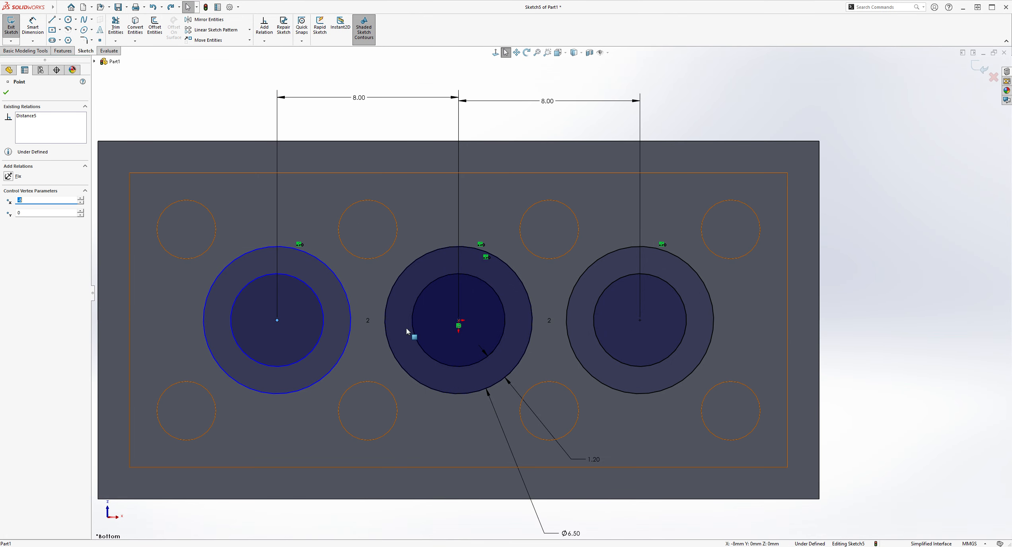
pyautogui.keyDown('ctrl'); pyautogui.click(459, 321); pyautogui.keyUp('ctrl')
pyautogui.click(26, 220)
pyautogui.click(815, 299)
pyautogui.press('f')
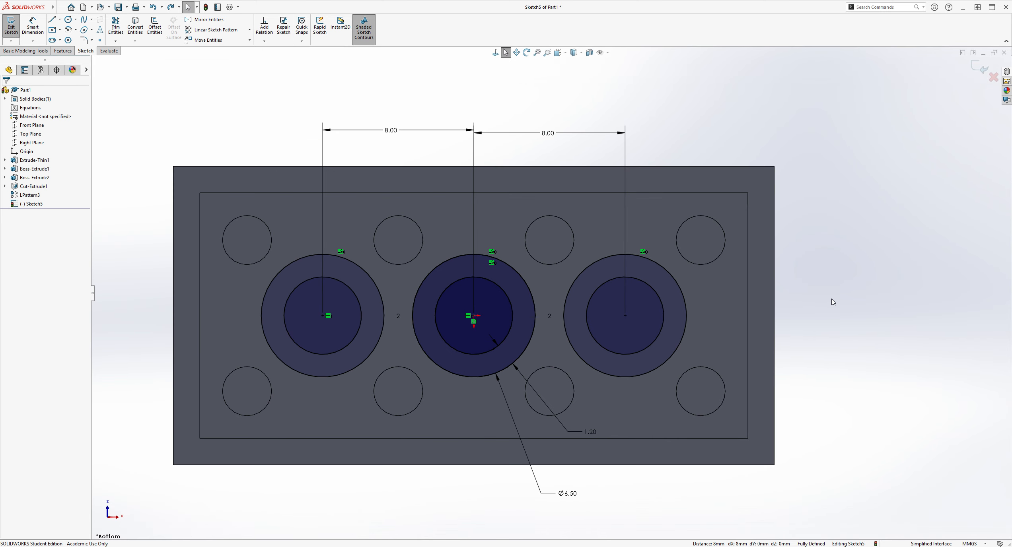
# Step: Set up a boss extrusion of the tube sketch with the Up To Surface end condition, ending at the brick's inner top face
pyautogui.moveTo(831, 300); pyautogui.dragTo(793, 244, button='middle')
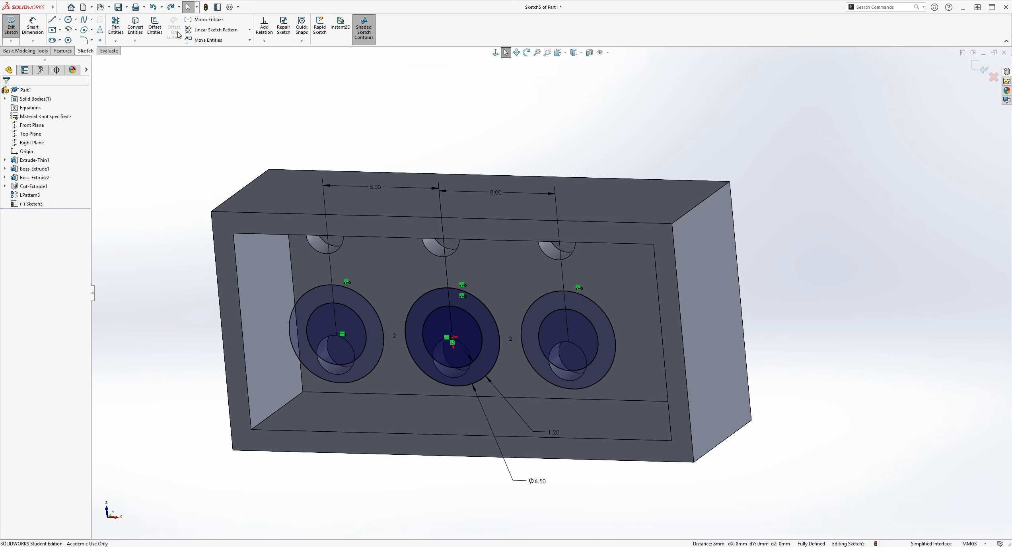
pyautogui.click(63, 51)
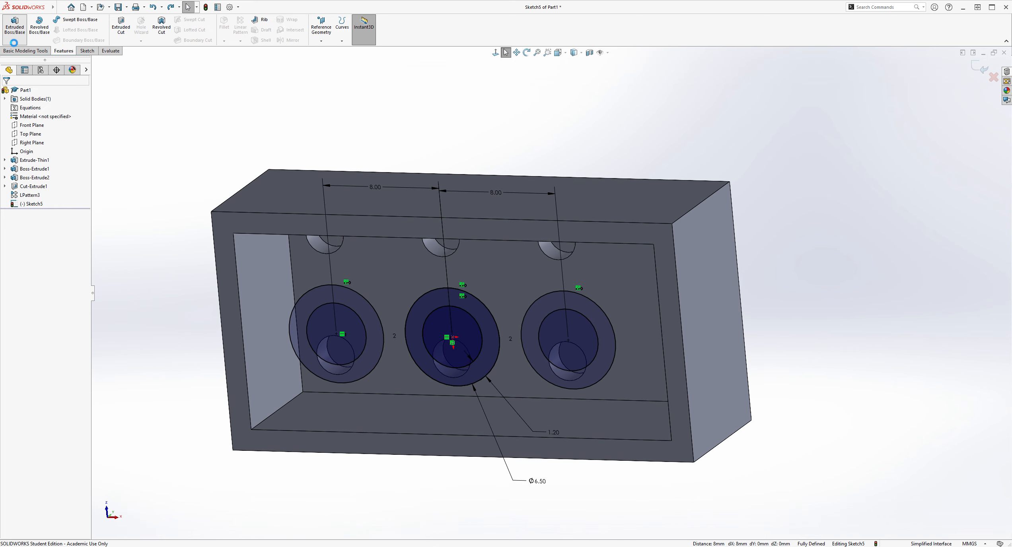
pyautogui.click(15, 27)
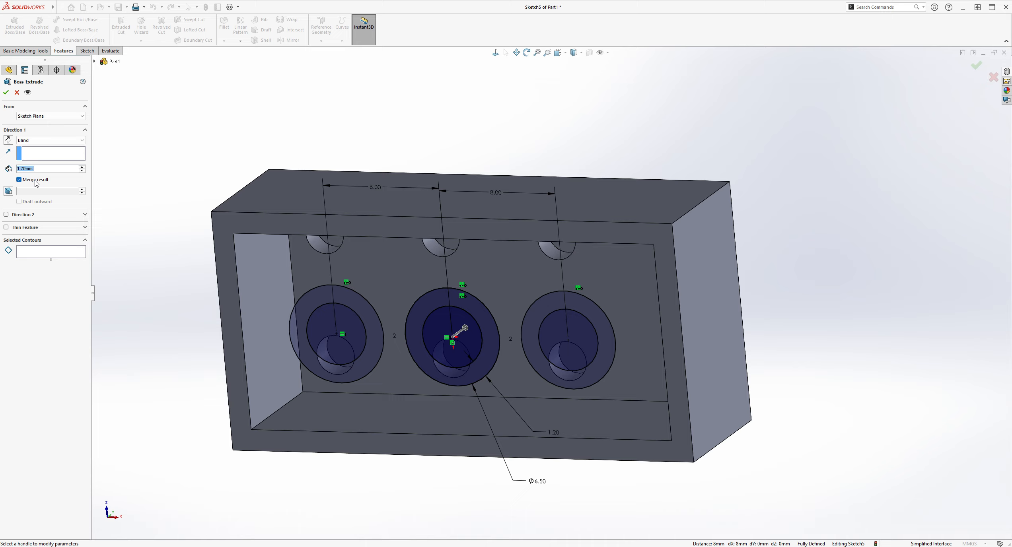
pyautogui.click(37, 143)
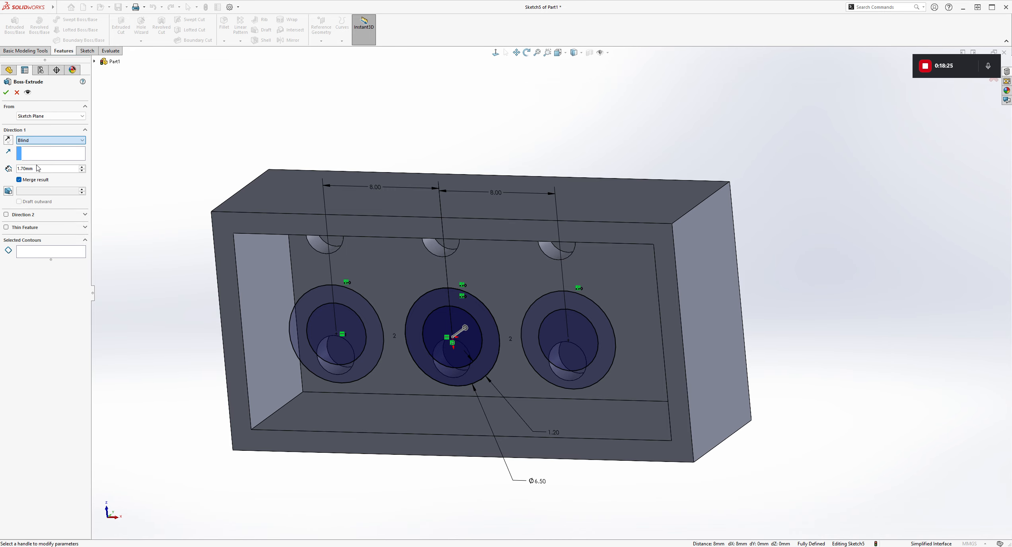
pyautogui.click(36, 167)
pyautogui.moveTo(771, 298); pyautogui.dragTo(746, 333, button='middle')
pyautogui.click(643, 273)
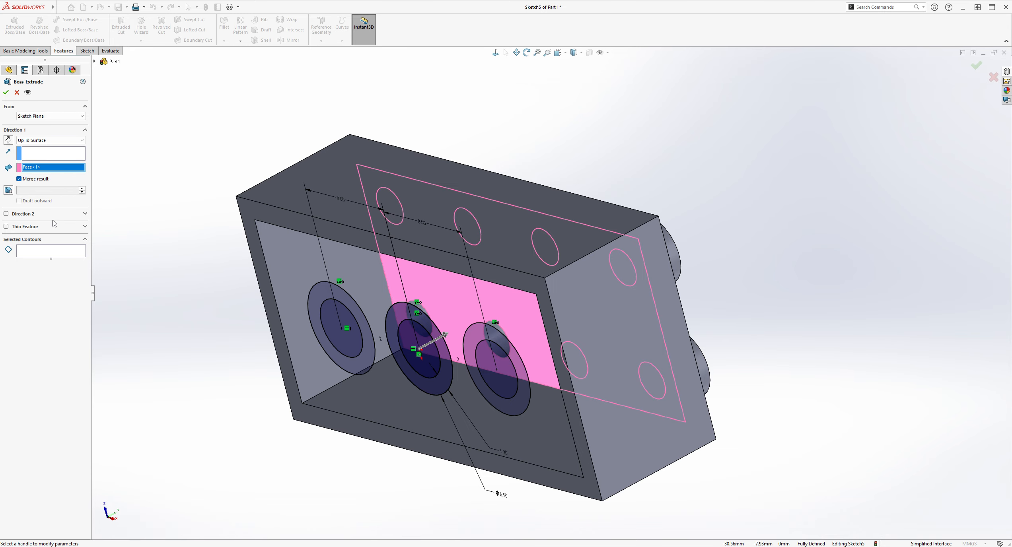
# Step: Choose the three ring regions between the concentric circles as the extrusion contours and create the hollow tubes
pyautogui.click(56, 250)
pyautogui.hotkey('ctrl', '8')
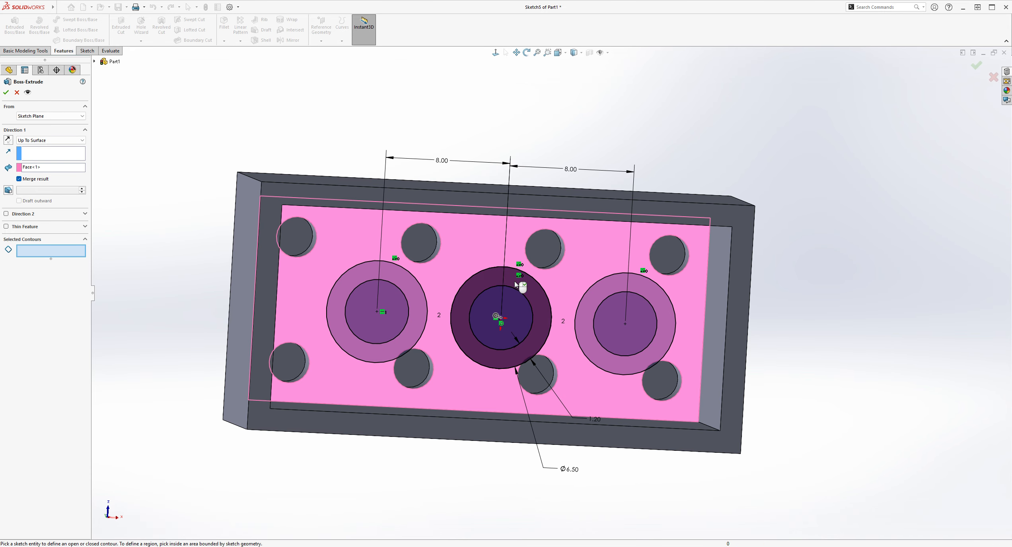
pyautogui.click(489, 284)
pyautogui.moveTo(827, 294)
pyautogui.mouseDown(button='middle')
pyautogui.moveTo(797, 355)
pyautogui.moveTo(764, 326)
pyautogui.moveTo(806, 282)
pyautogui.moveTo(826, 294)
pyautogui.moveTo(838, 332)
pyautogui.mouseUp(button='middle')
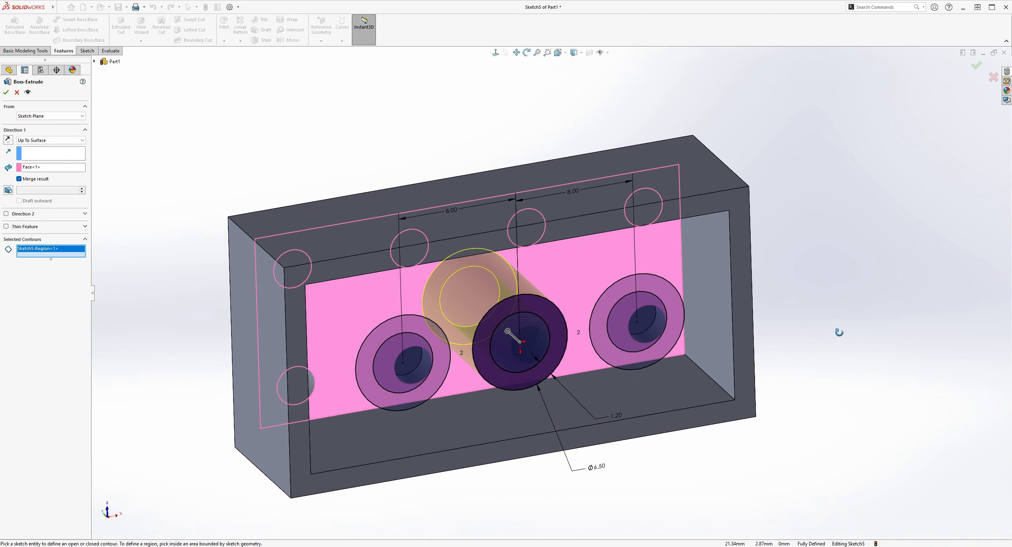
pyautogui.click(438, 334)
pyautogui.moveTo(438, 334)
pyautogui.mouseDown(button='middle')
pyautogui.moveTo(640, 303)
pyautogui.moveTo(751, 342)
pyautogui.mouseUp(button='middle')
pyautogui.click(656, 295)
pyautogui.click(7, 92)
# Step: Show the Front, Top and Right reference planes in the model view
pyautogui.moveTo(741, 172); pyautogui.dragTo(748, 81, button='middle')
pyautogui.hotkey('ctrl', '6')
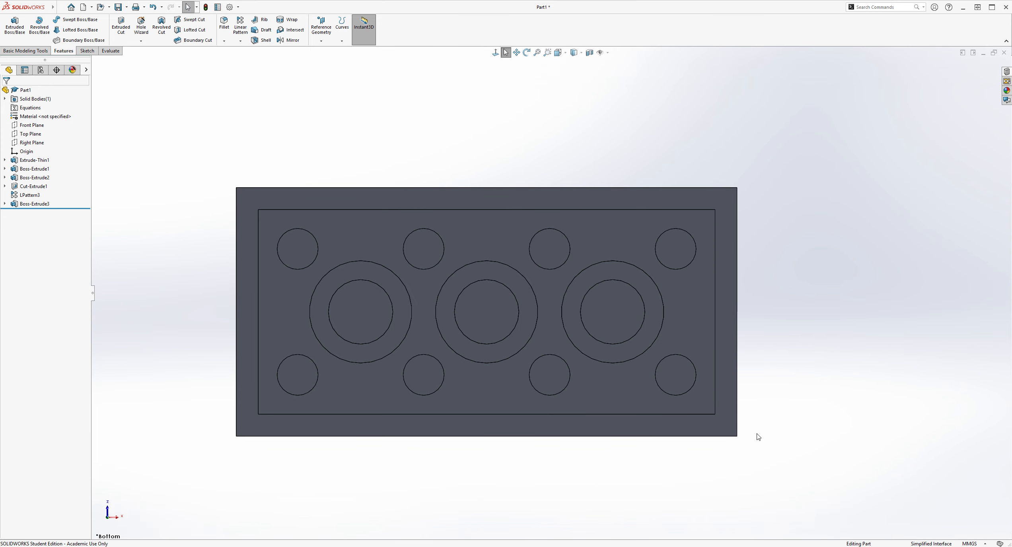
pyautogui.moveTo(996, 508); pyautogui.dragTo(744, 390, button='middle')
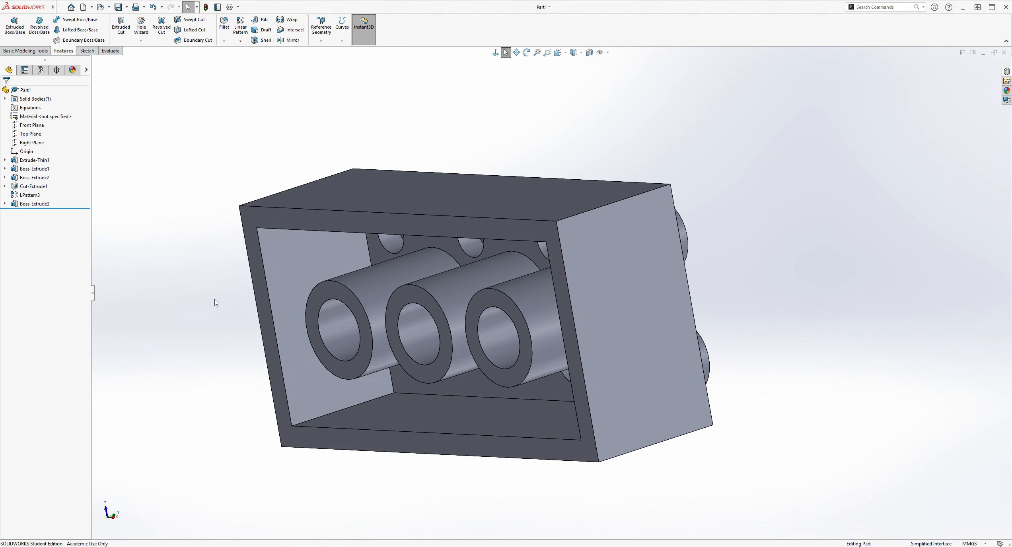
pyautogui.moveTo(402, 147); pyautogui.dragTo(469, 169, button='middle')
pyautogui.click(607, 53)
pyautogui.click(612, 62)
pyautogui.moveTo(635, 81); pyautogui.dragTo(694, 197, button='middle')
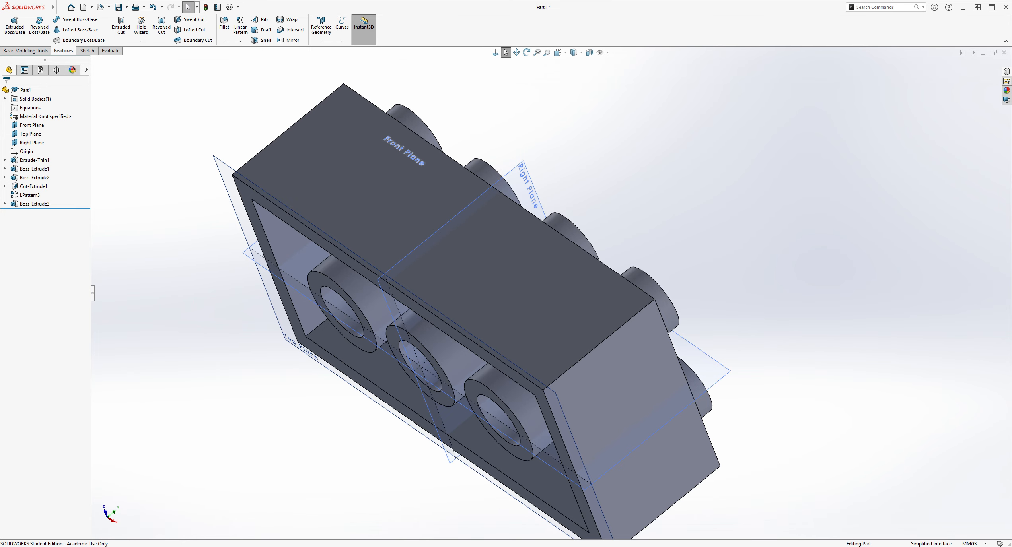
# Step: Create a reference plane parallel to the Top Plane, offset 2.30 mm into the brick
pyautogui.moveTo(683, 195); pyautogui.dragTo(649, 373, button='middle')
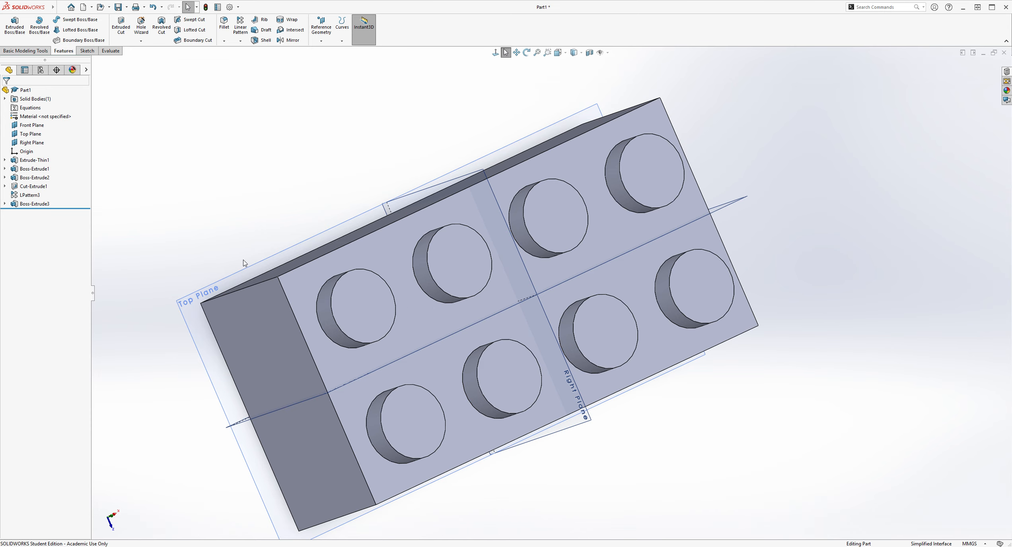
pyautogui.click(239, 273)
pyautogui.keyDown('ctrl'); pyautogui.moveTo(239, 275); pyautogui.dragTo(261, 282); pyautogui.keyUp('ctrl')
pyautogui.moveTo(770, 299); pyautogui.dragTo(748, 131, button='middle')
pyautogui.click(62, 195)
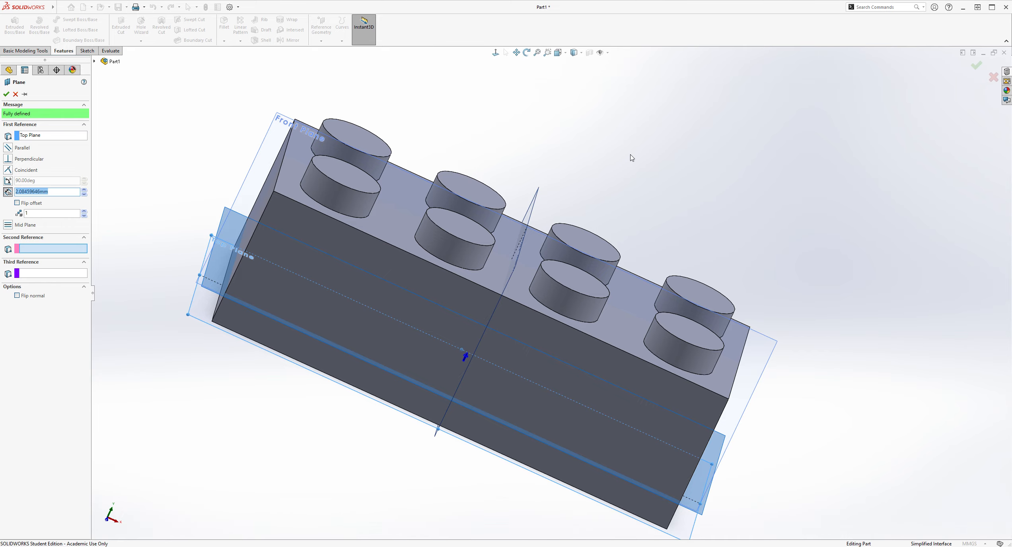
pyautogui.write('2.30mm')
pyautogui.press('Return')
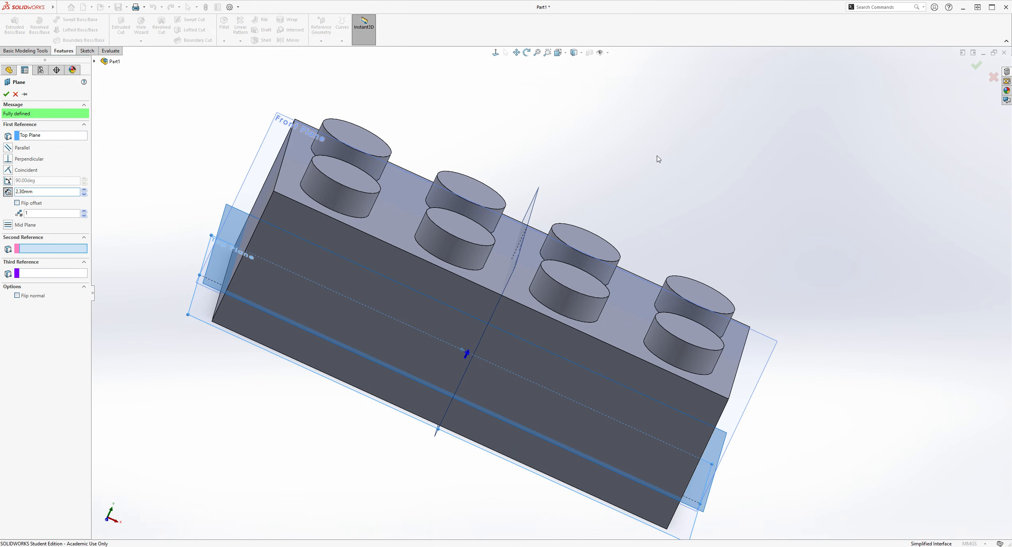
pyautogui.click(4, 94)
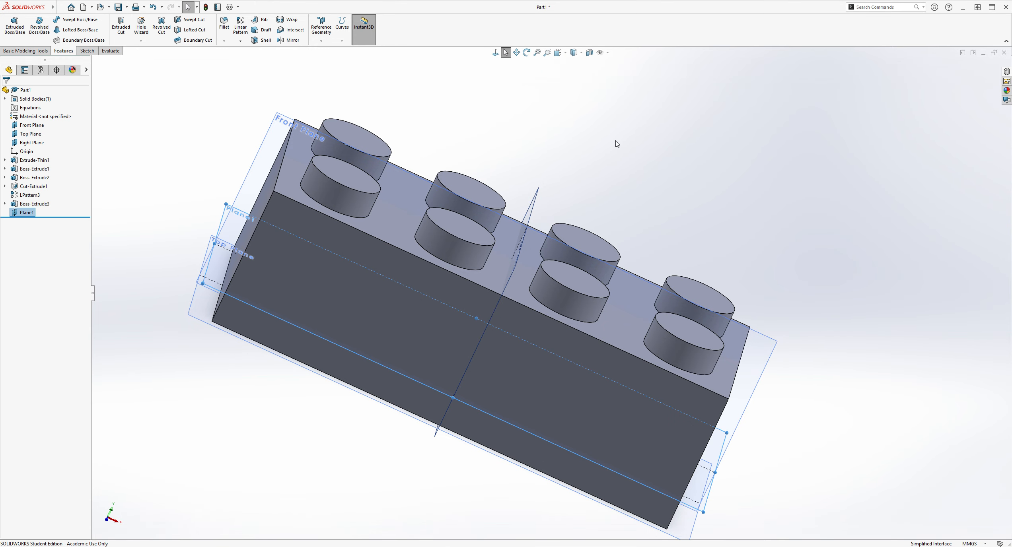
# Step: Start a sketch on the new offset plane, facing the brick's underside
pyautogui.moveTo(699, 115); pyautogui.dragTo(568, 257, button='middle')
pyautogui.click(87, 51)
pyautogui.click(12, 27)
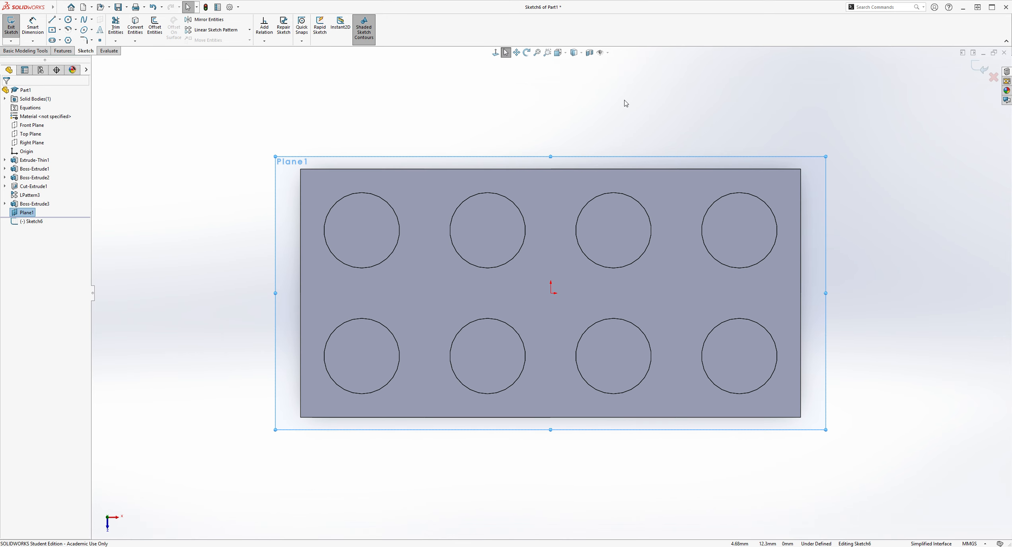
pyautogui.hotkey('ctrl', '8')
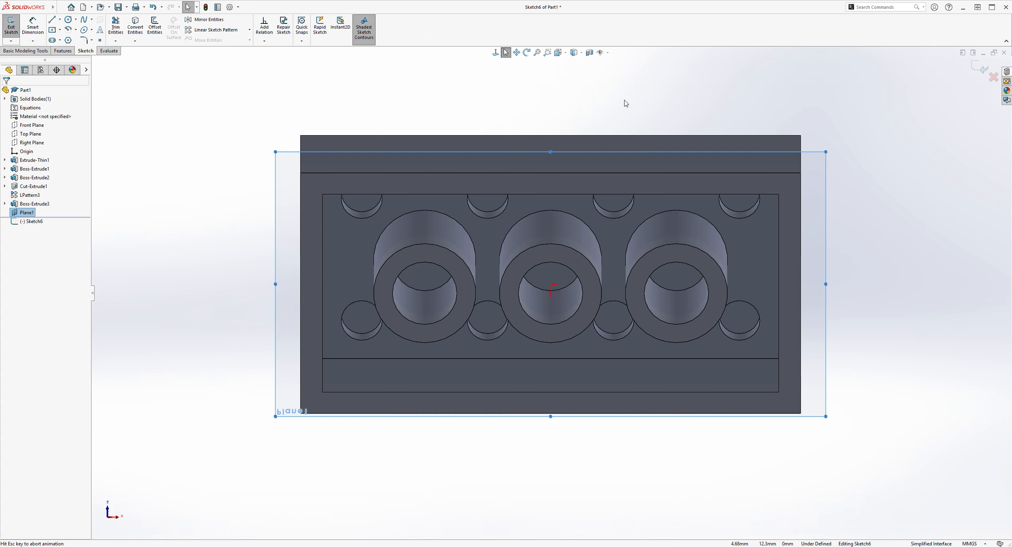
pyautogui.scroll(-2, 674, 306)
pyautogui.scroll(1, 432, 251)
pyautogui.scroll(-1, 431, 251)
pyautogui.scroll(2, 457, 167)
pyautogui.scroll(-1, 491, 123)
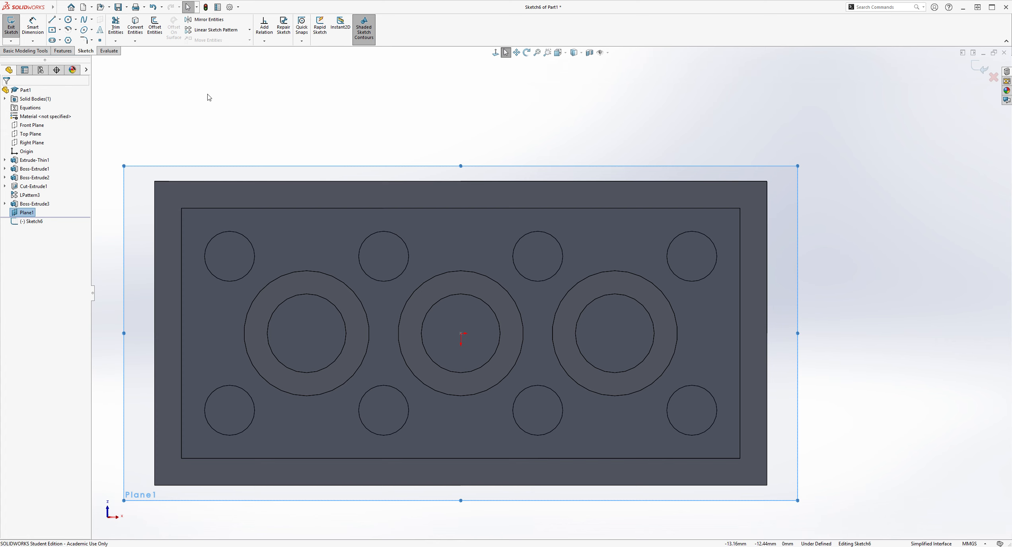
# Step: Sketch a vertical line from the middle tube's outer edge up to the upper long inner wall
pyautogui.click(52, 19)
pyautogui.scroll(-2, 597, 255)
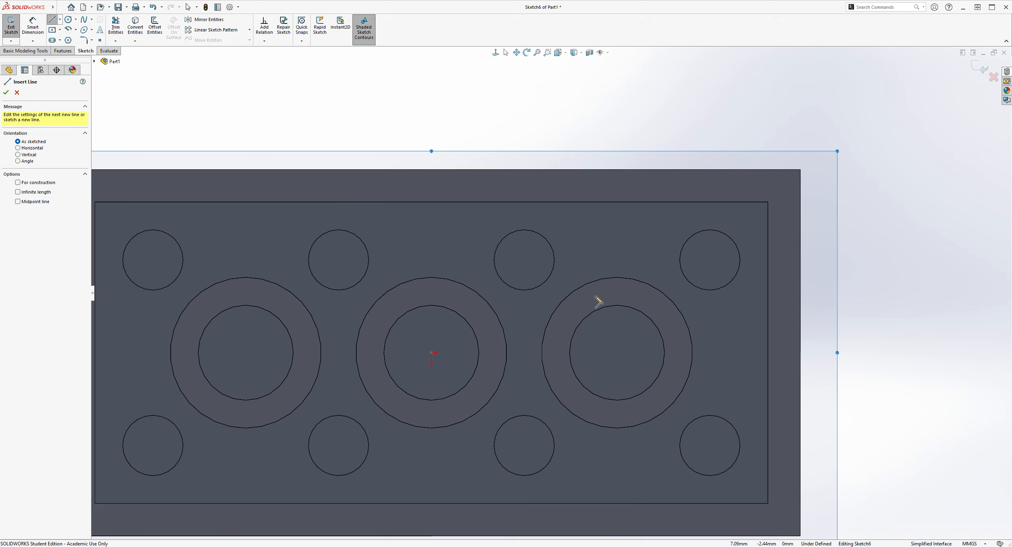
pyautogui.click(432, 278)
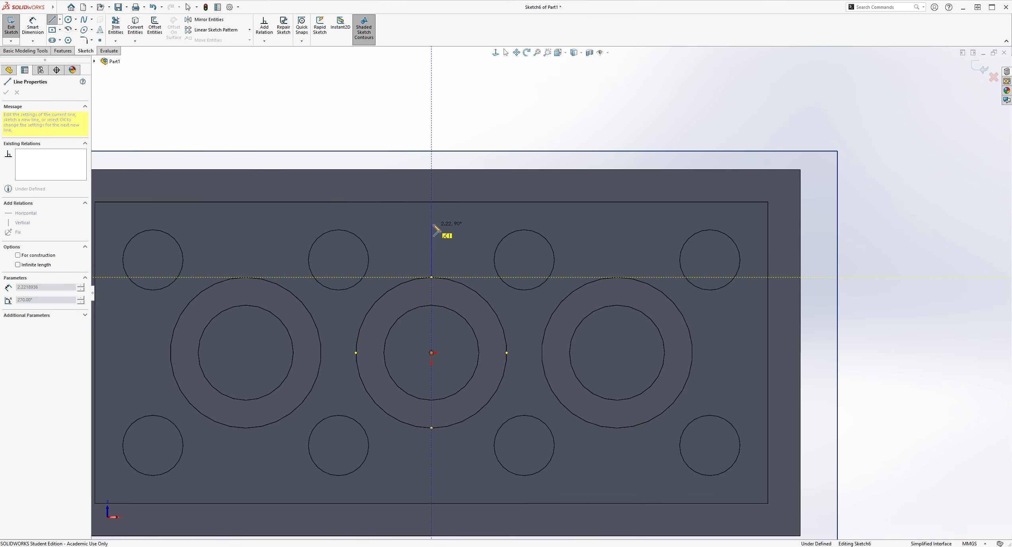
pyautogui.click(431, 202)
pyautogui.scroll(3, 553, 292)
pyautogui.press('Escape')
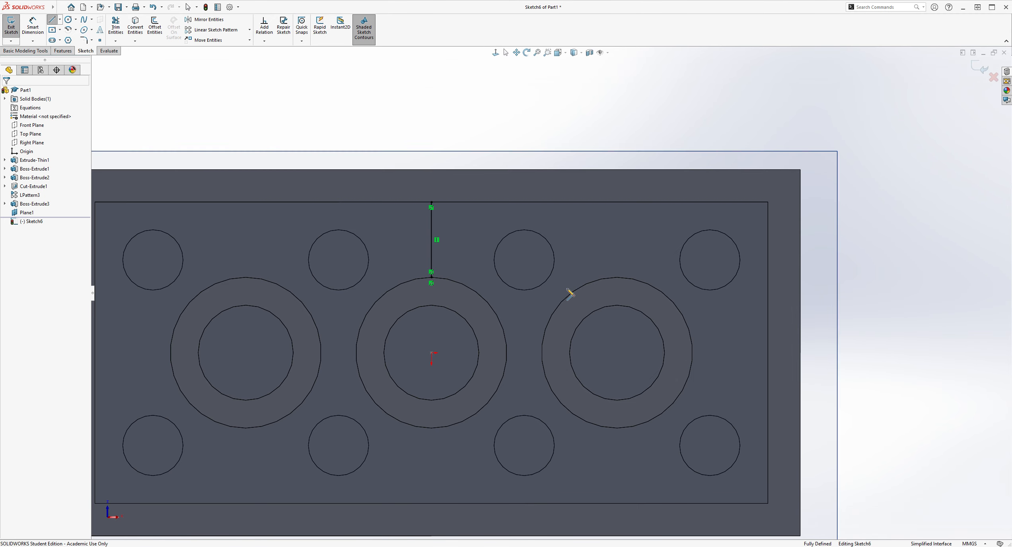
pyautogui.press('Escape')
# Step: Sketch a second vertical line from the middle tube's outer edge down to the opposite long inner wall, and exit the sketch
pyautogui.click(51, 19)
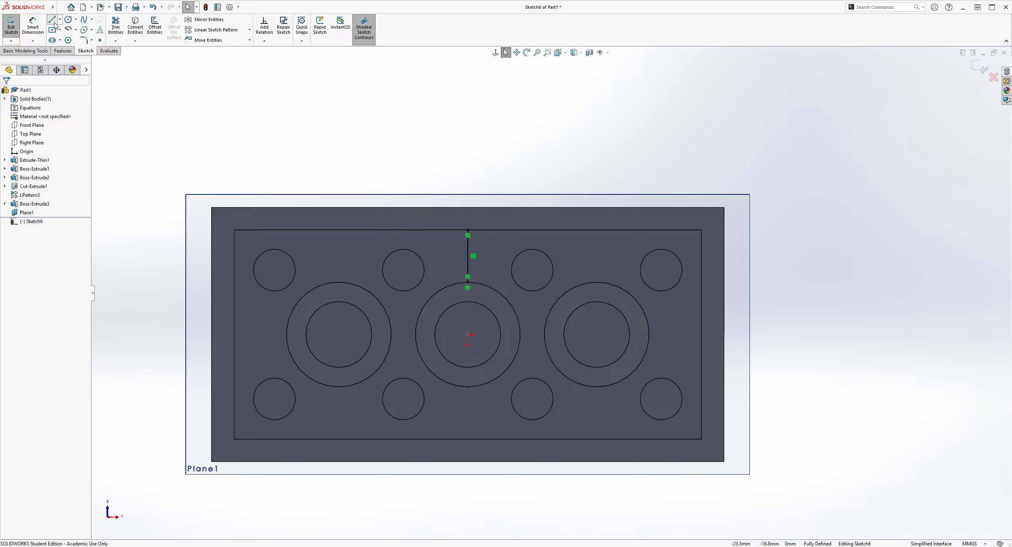
pyautogui.scroll(-3, 661, 468)
pyautogui.click(323, 330)
pyautogui.click(323, 421)
pyautogui.press('Escape')
pyautogui.scroll(5, 535, 388)
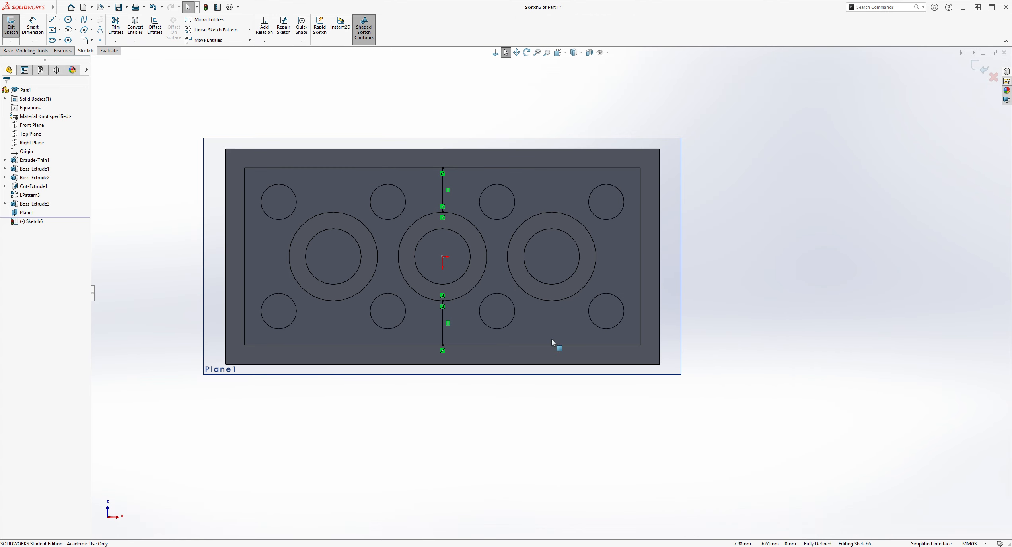
pyautogui.click(11, 25)
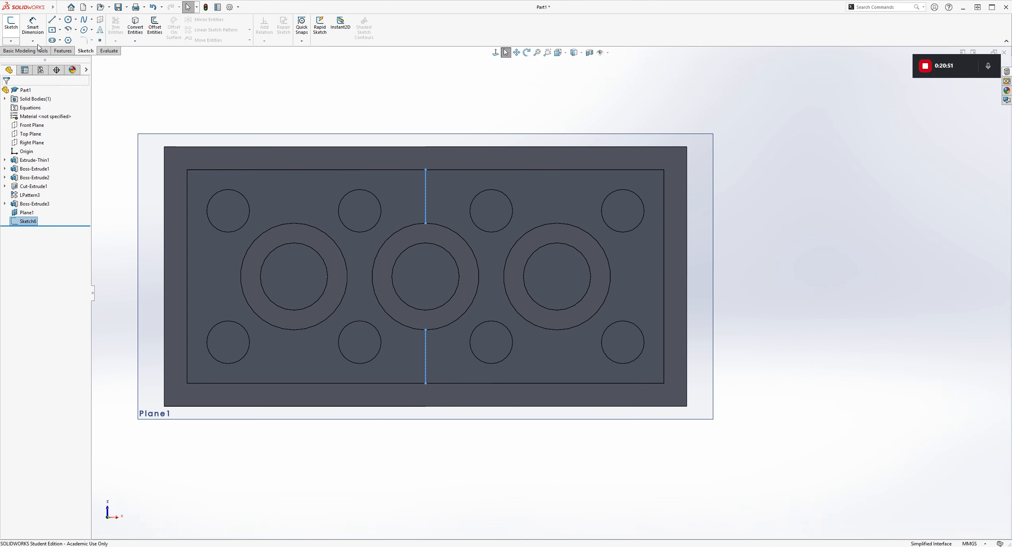
# Step: Start a Rib feature from the two-line sketch and set its thickness to 1.1 mm
pyautogui.click(60, 52)
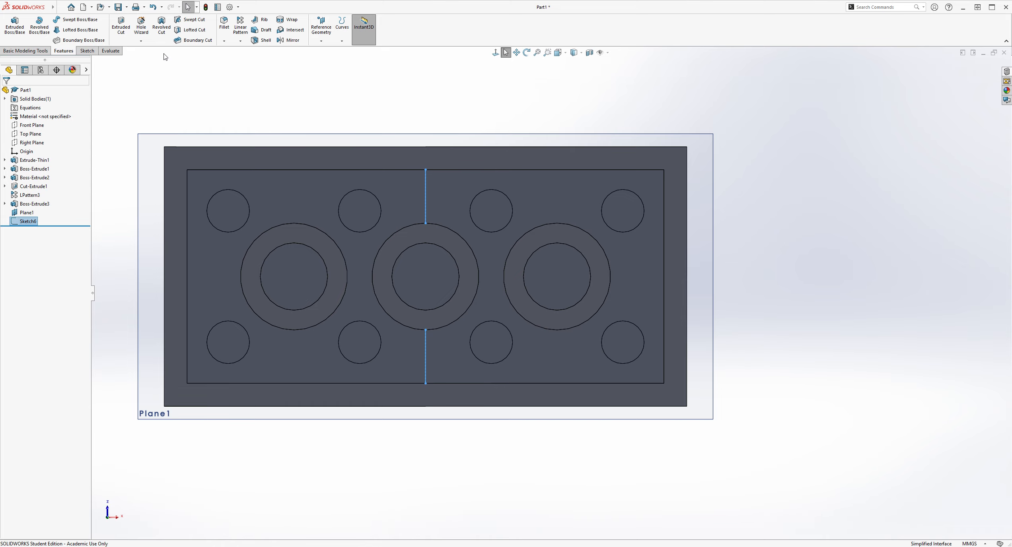
pyautogui.click(261, 20)
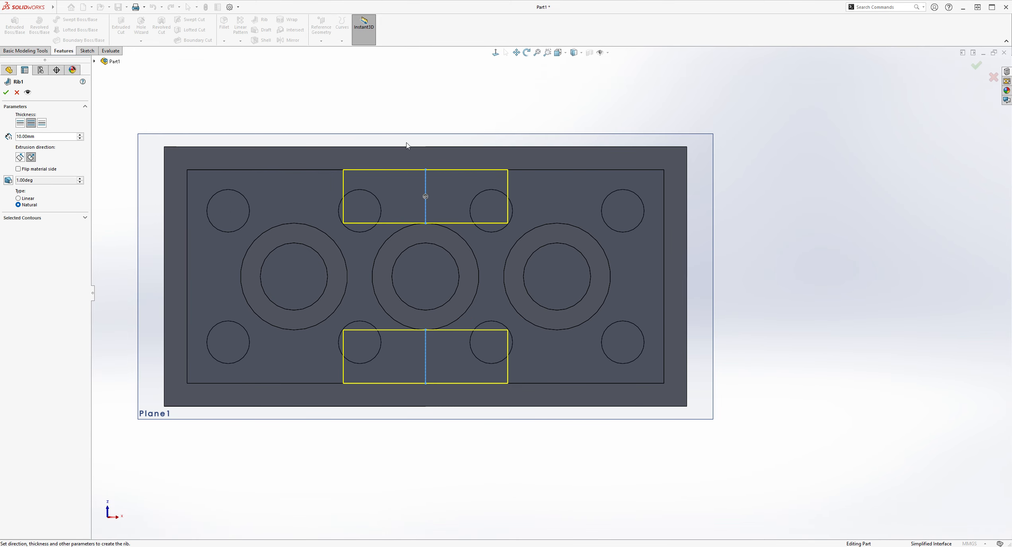
pyautogui.moveTo(407, 146); pyautogui.dragTo(476, 104, button='middle')
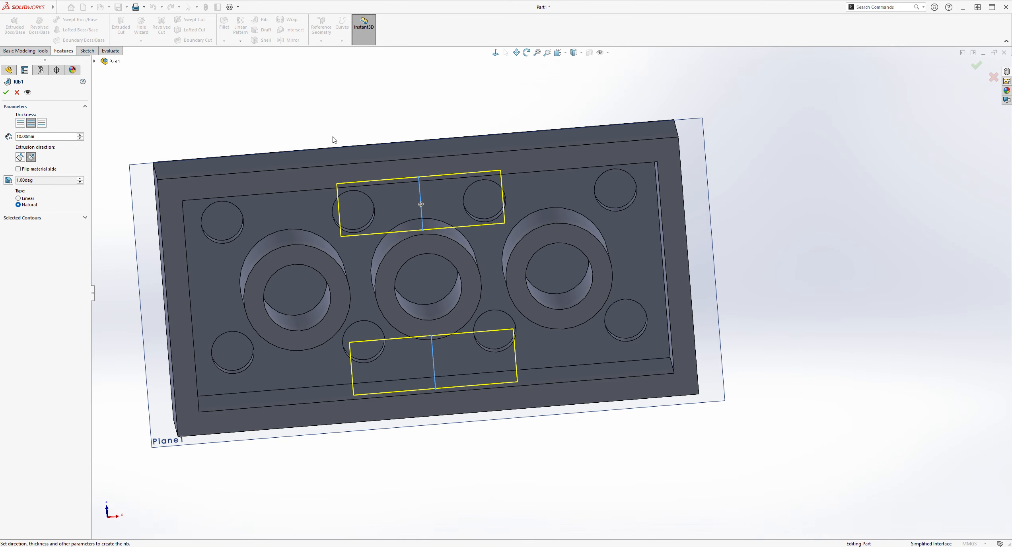
pyautogui.doubleClick(38, 137)
pyautogui.write('1.1')
pyautogui.press('Return')
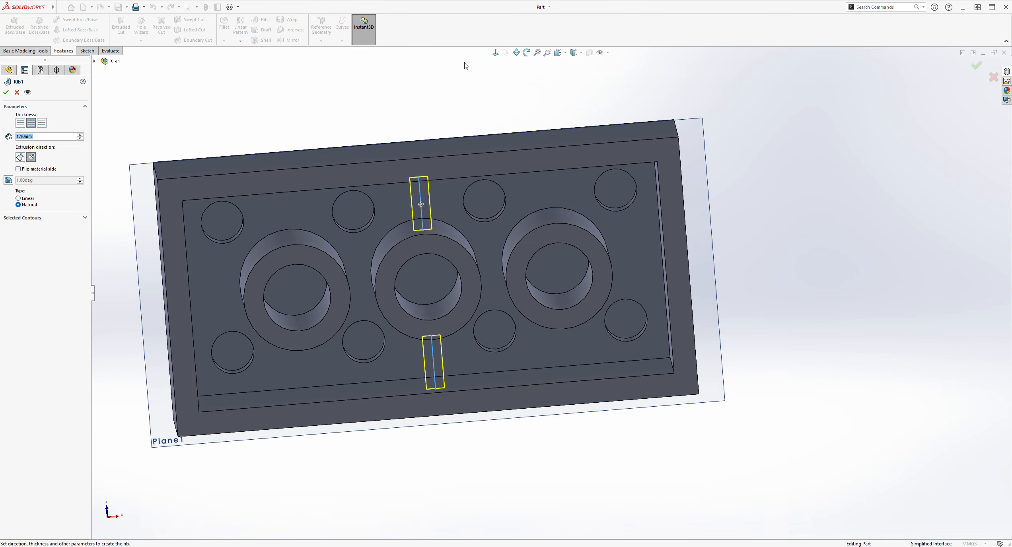
# Step: Flip the rib's material side so it extends toward the brick's inner top face, and create the rib
pyautogui.moveTo(451, 147); pyautogui.dragTo(162, 162, button='middle')
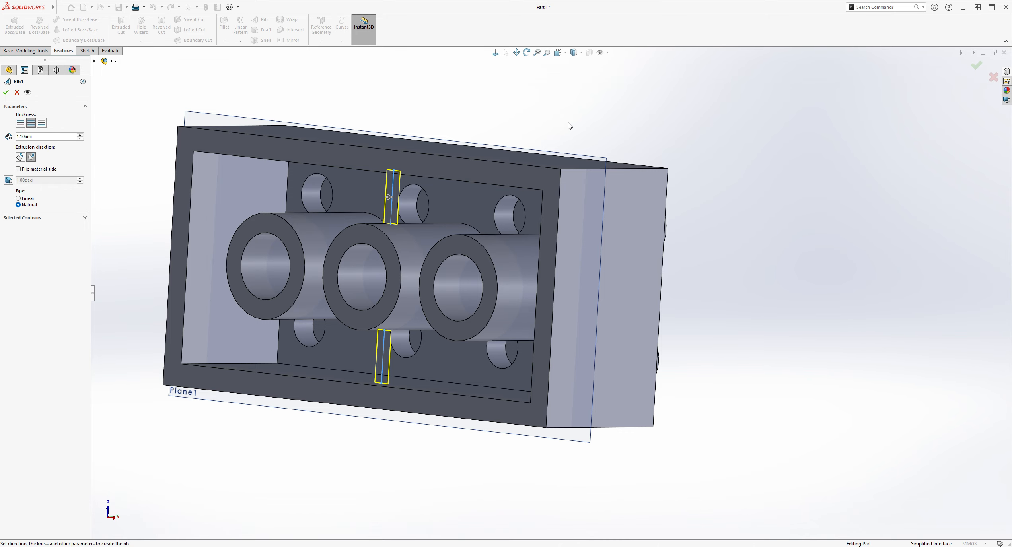
pyautogui.moveTo(569, 125); pyautogui.dragTo(587, 124, button='middle')
pyautogui.scroll(-3, 557, 176)
pyautogui.scroll(2, 450, 258)
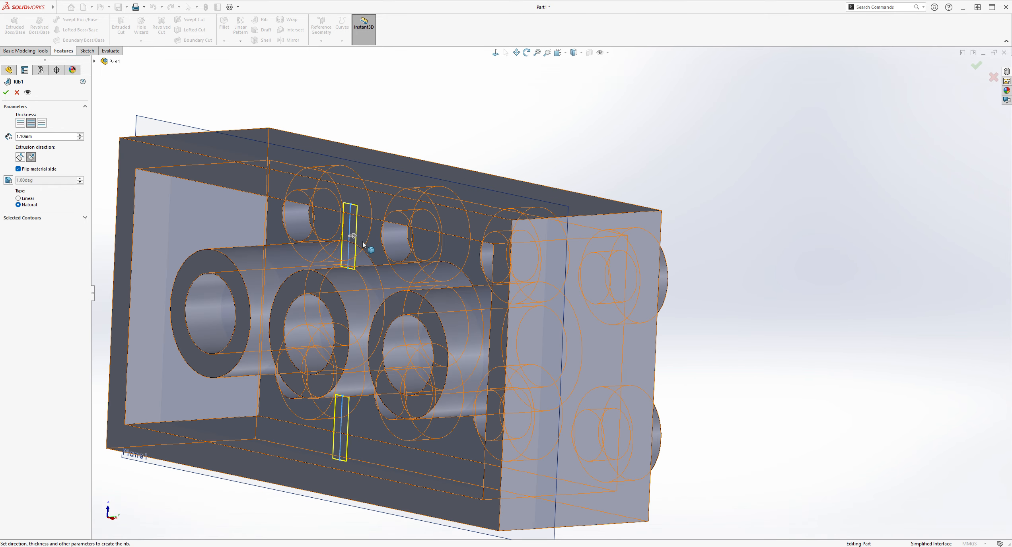
pyautogui.moveTo(557, 261); pyautogui.dragTo(915, 338, button='middle')
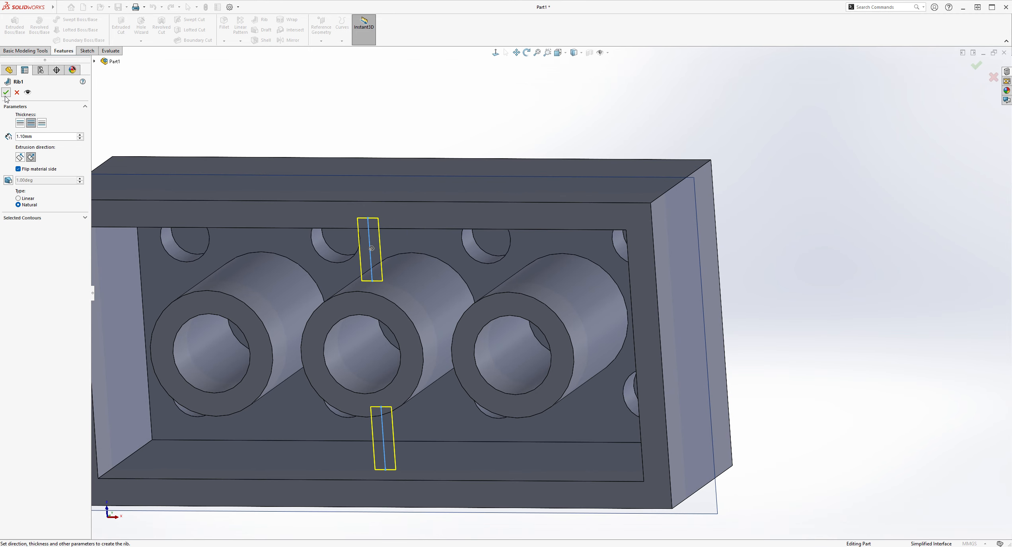
pyautogui.click(5, 95)
# Step: Examine from several angles how the two ribs join the middle tube to the long walls and the inner top face
pyautogui.moveTo(772, 251); pyautogui.dragTo(644, 310, button='middle')
pyautogui.scroll(-5, 400, 375)
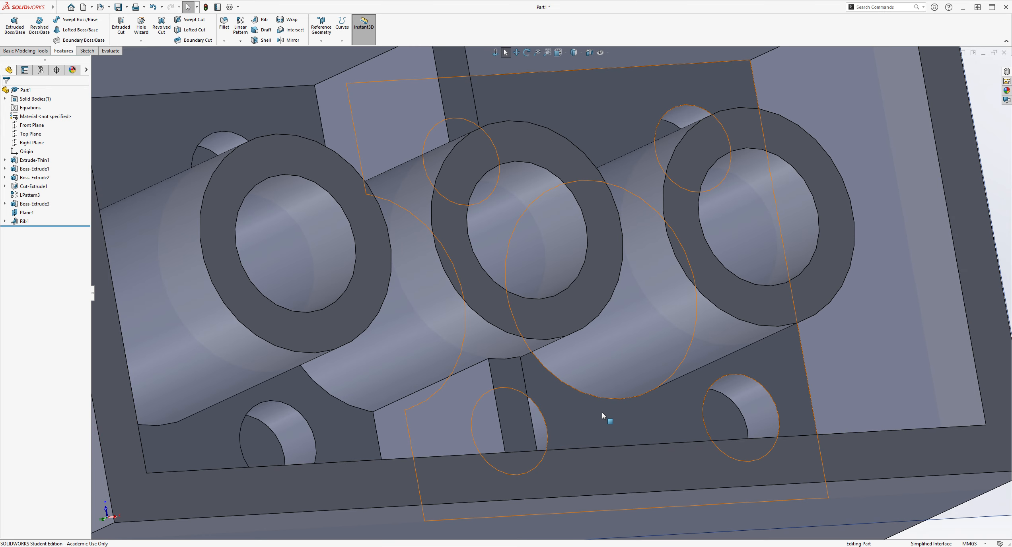
pyautogui.scroll(-3, 579, 413)
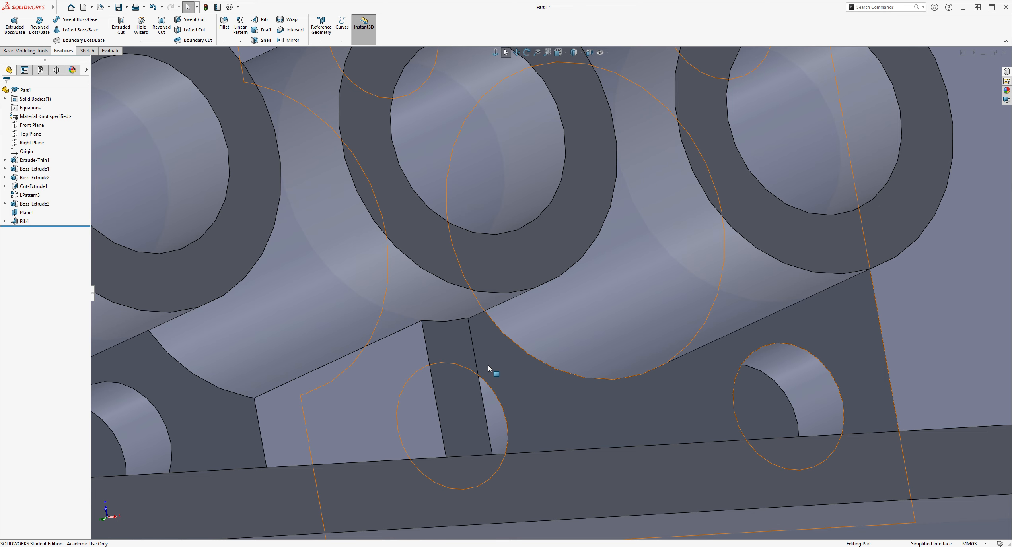
pyautogui.scroll(1, 591, 387)
pyautogui.scroll(1, 591, 386)
pyautogui.moveTo(591, 386); pyautogui.dragTo(574, 394, button='middle')
pyautogui.scroll(3, 547, 296)
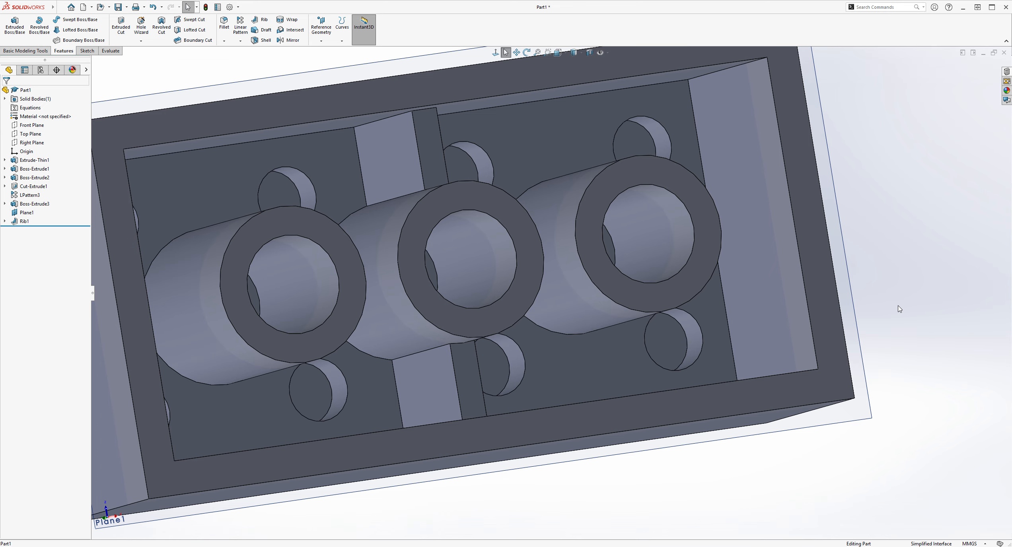
pyautogui.moveTo(900, 308); pyautogui.dragTo(945, 318, button='middle')
pyautogui.scroll(5, 691, 330)
pyautogui.moveTo(725, 302); pyautogui.dragTo(765, 338, button='middle')
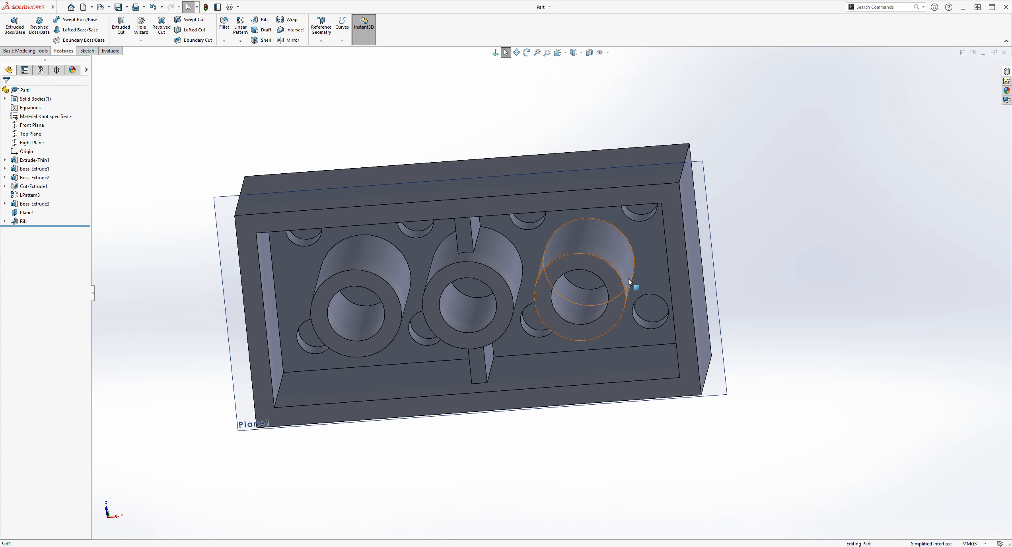
pyautogui.moveTo(717, 286); pyautogui.dragTo(797, 228, button='middle')
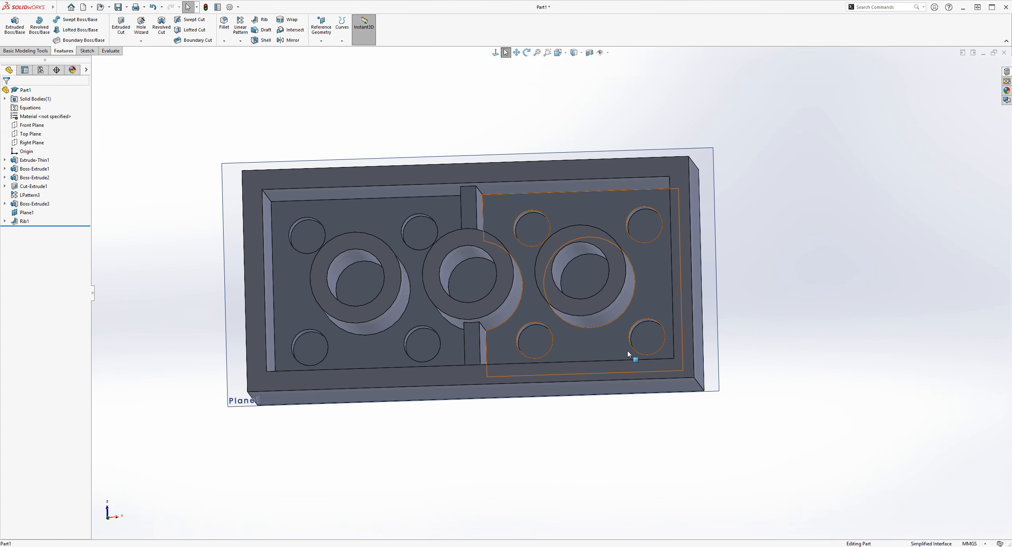
# Step: Hide the reference plane Plane1
pyautogui.moveTo(713, 163); pyautogui.dragTo(797, 198, button='middle')
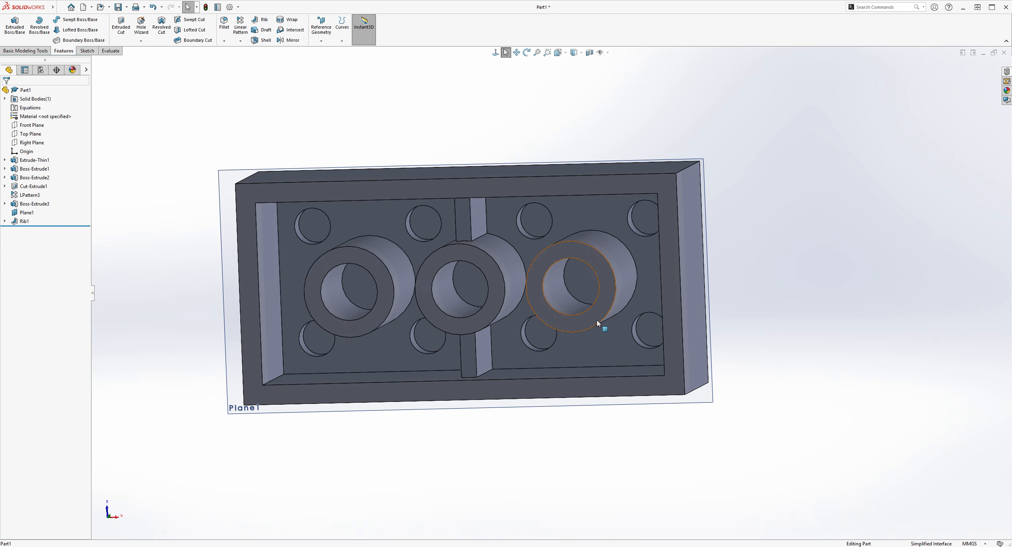
pyautogui.moveTo(597, 320); pyautogui.dragTo(770, 402, button='middle')
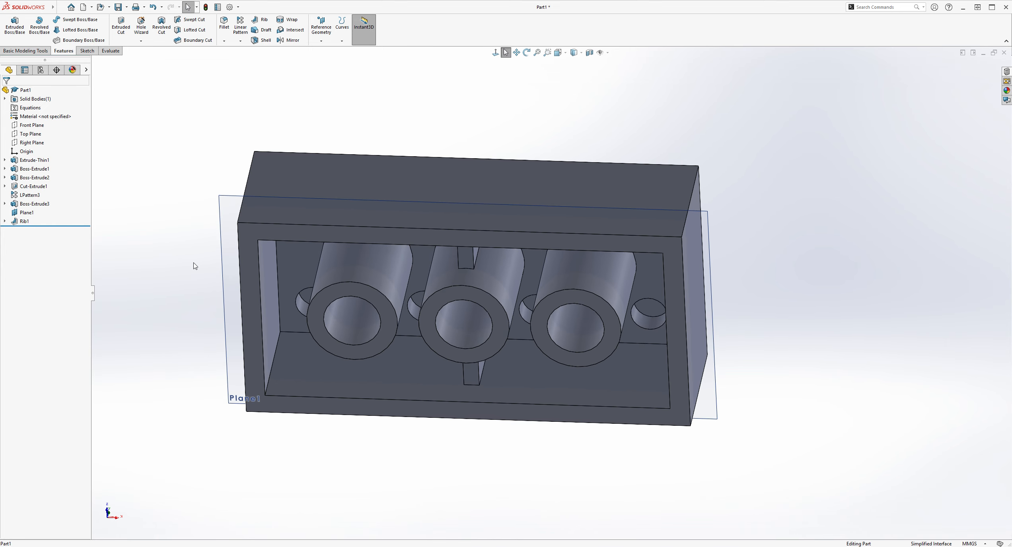
pyautogui.click(25, 212)
pyautogui.click(24, 212)
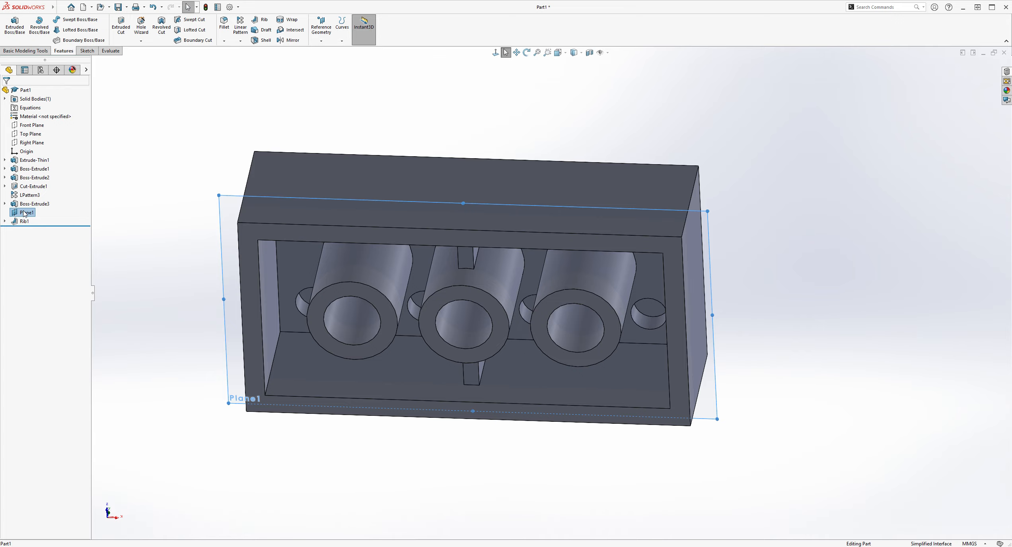
pyautogui.click(42, 202)
# Step: Start a new sketch on the Top Plane, working from the brick's underside
pyautogui.moveTo(472, 213); pyautogui.dragTo(474, 151, button='middle')
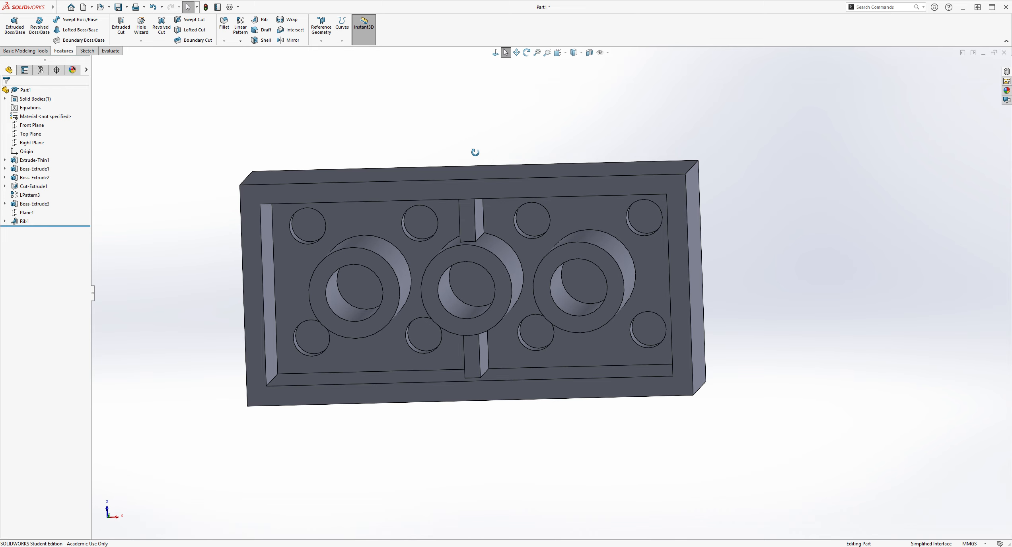
pyautogui.click(87, 51)
pyautogui.click(11, 25)
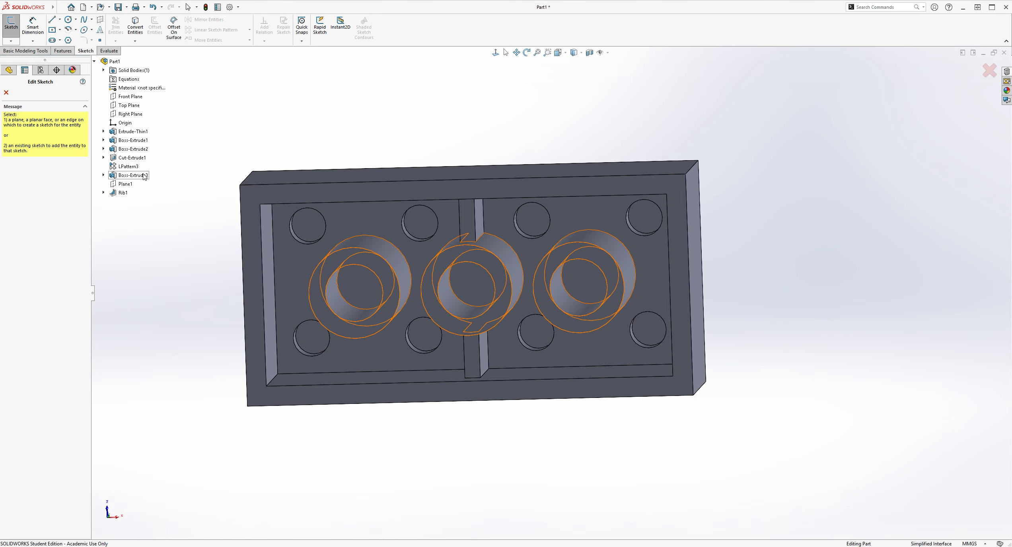
pyautogui.click(128, 104)
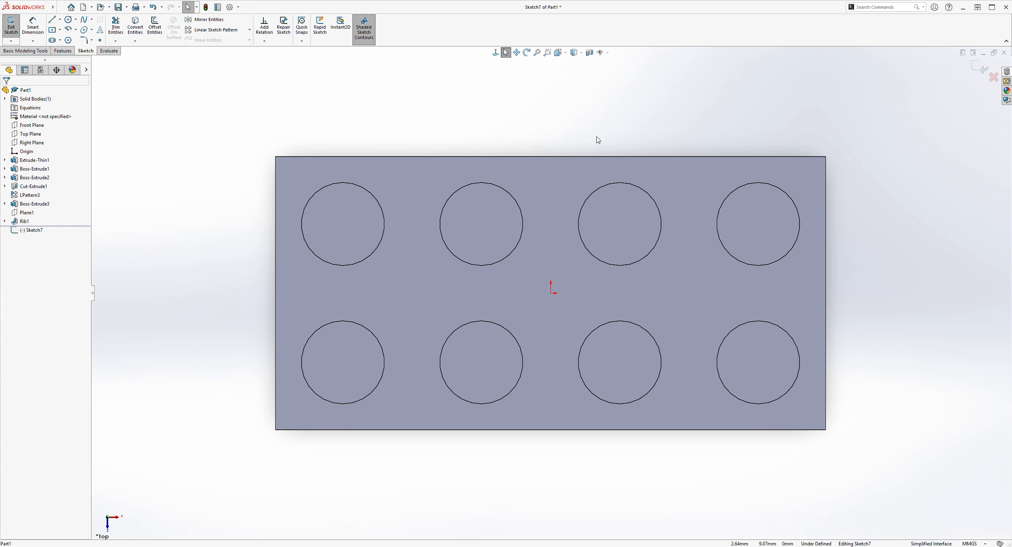
pyautogui.hotkey('ctrl', '6')
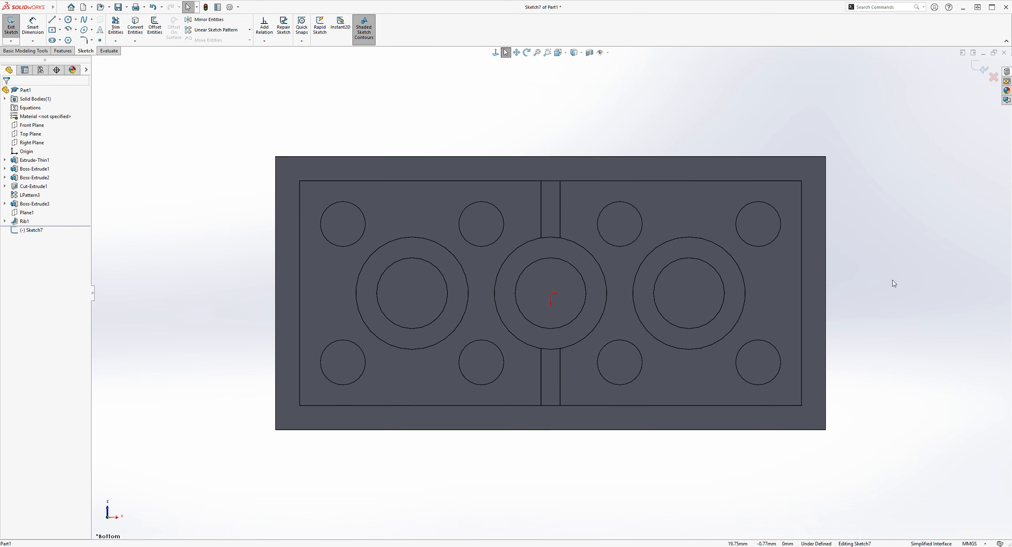
# Step: Place a sketch point at the center of the corner stud hole where the upper long wall meets the left short wall
pyautogui.scroll(-2, 404, 159)
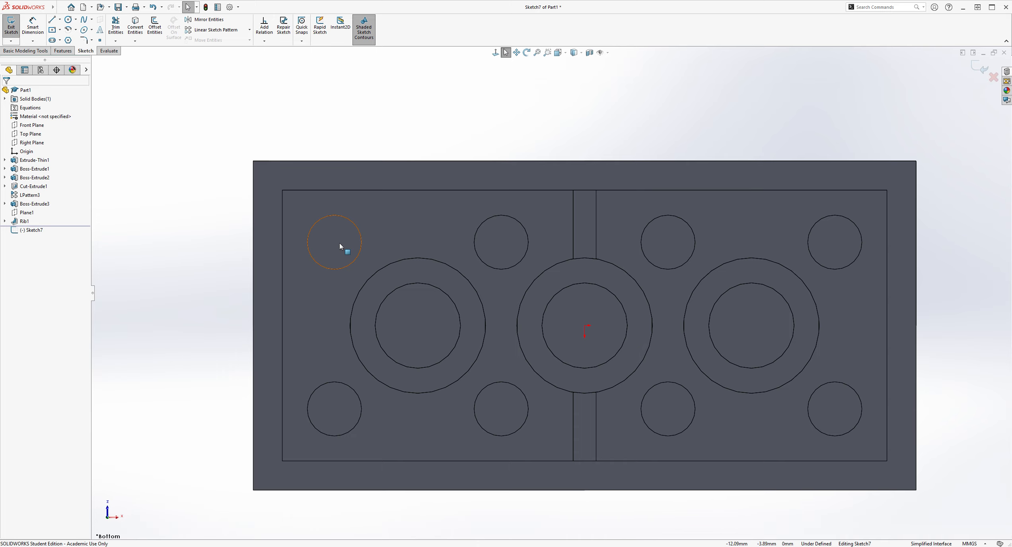
pyautogui.scroll(-3, 430, 212)
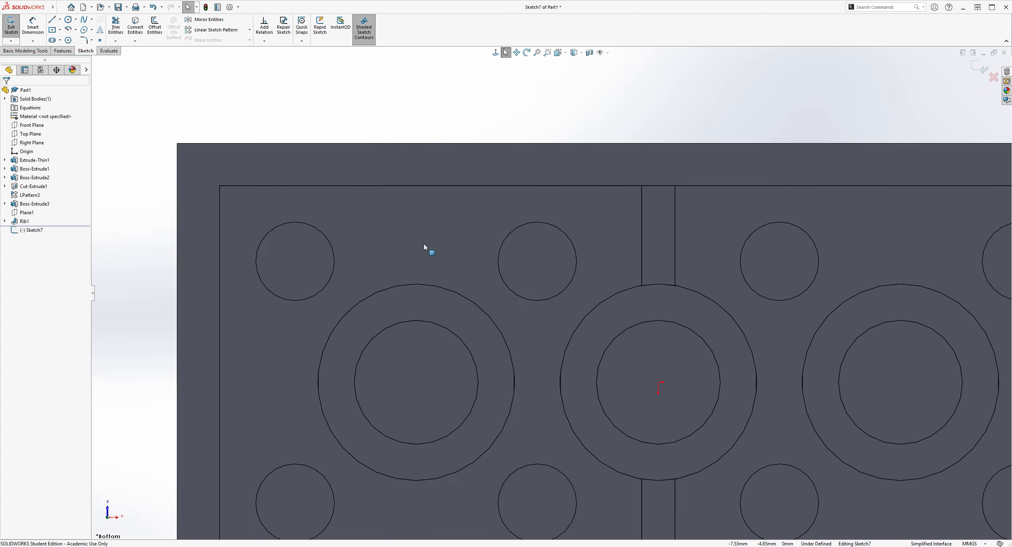
pyautogui.click(100, 40)
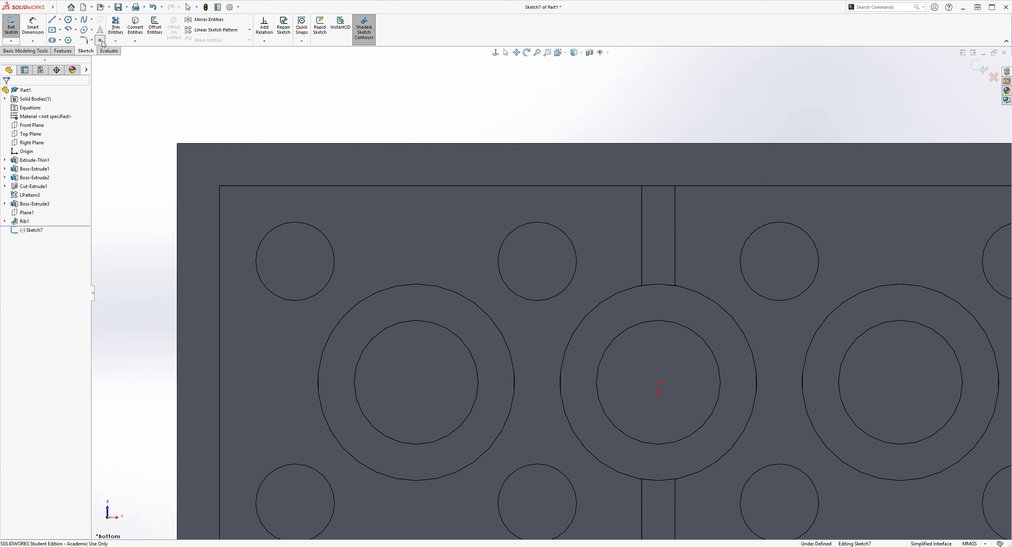
pyautogui.click(300, 267)
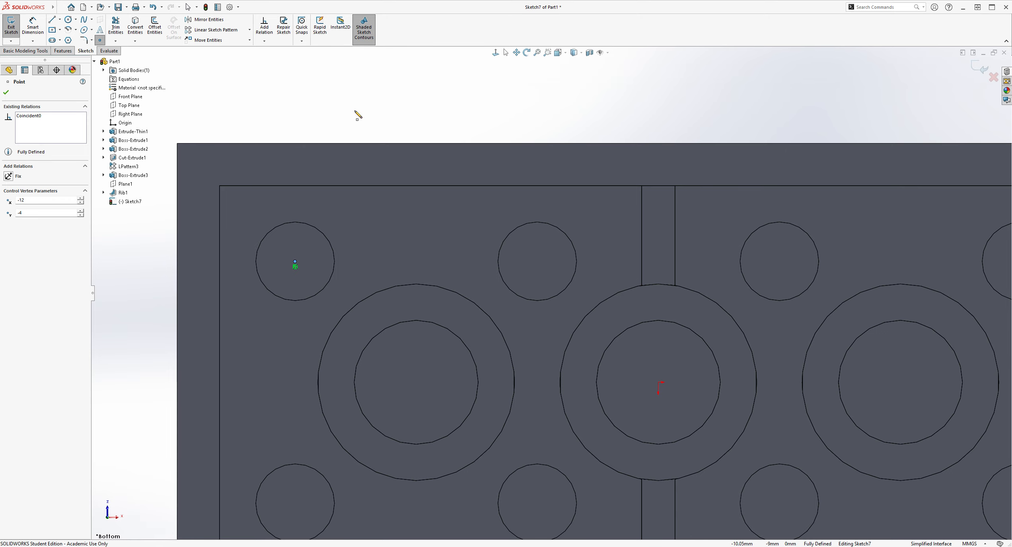
pyautogui.press('Escape')
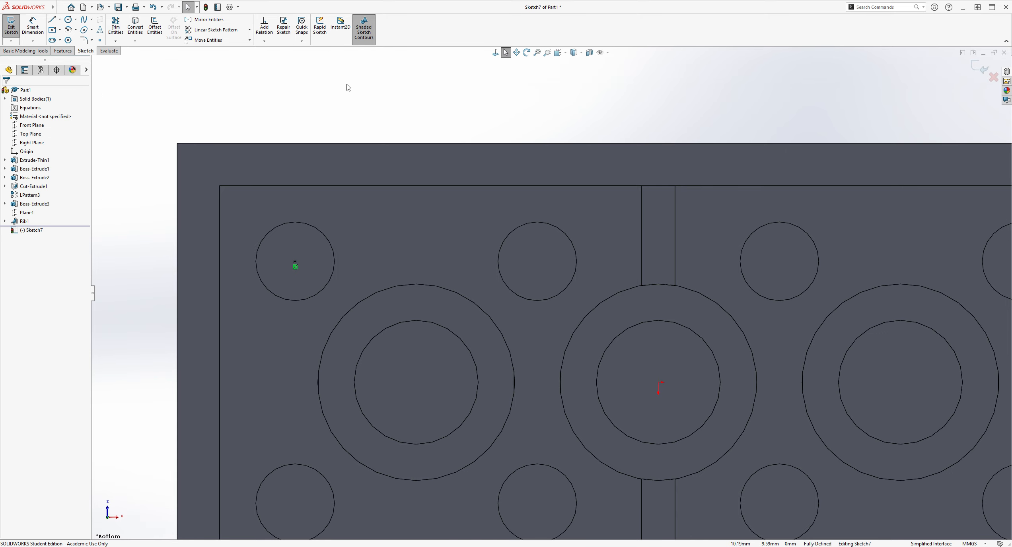
# Step: Sketch two thin corner rectangles beside the corner stud hole, each about 2.3 mm long, one on the long inner wall and one on the short inner wall
pyautogui.click(71, 43)
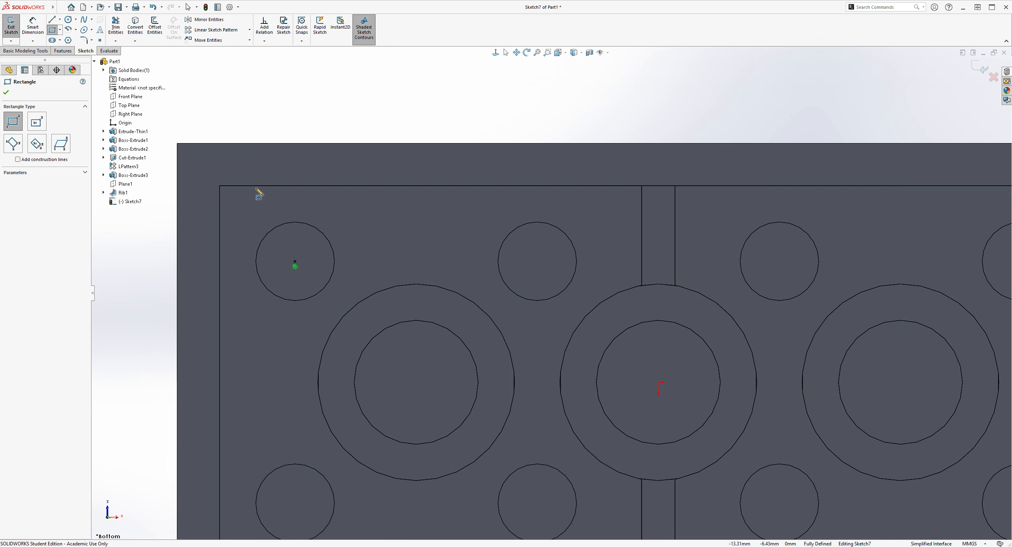
pyautogui.click(253, 185)
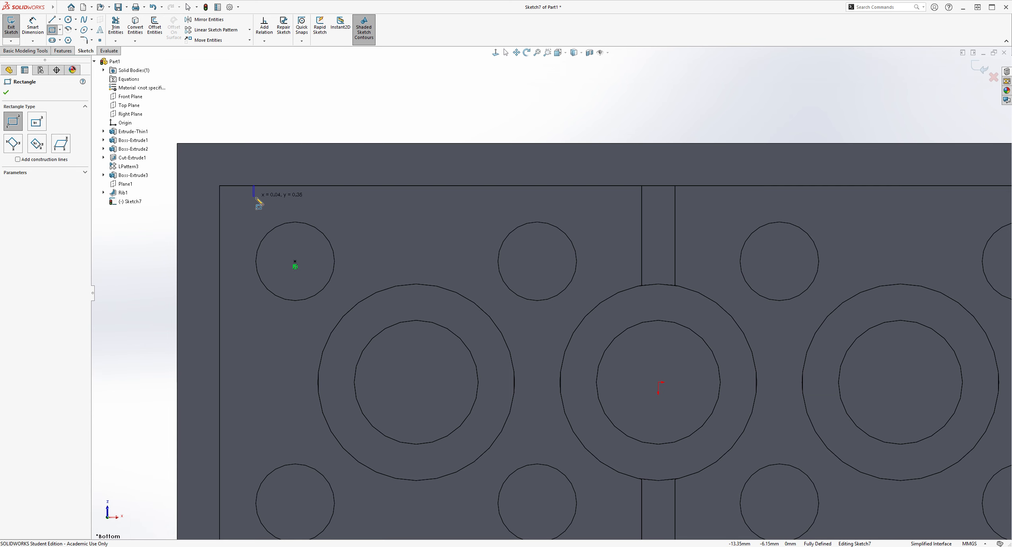
pyautogui.click(324, 205)
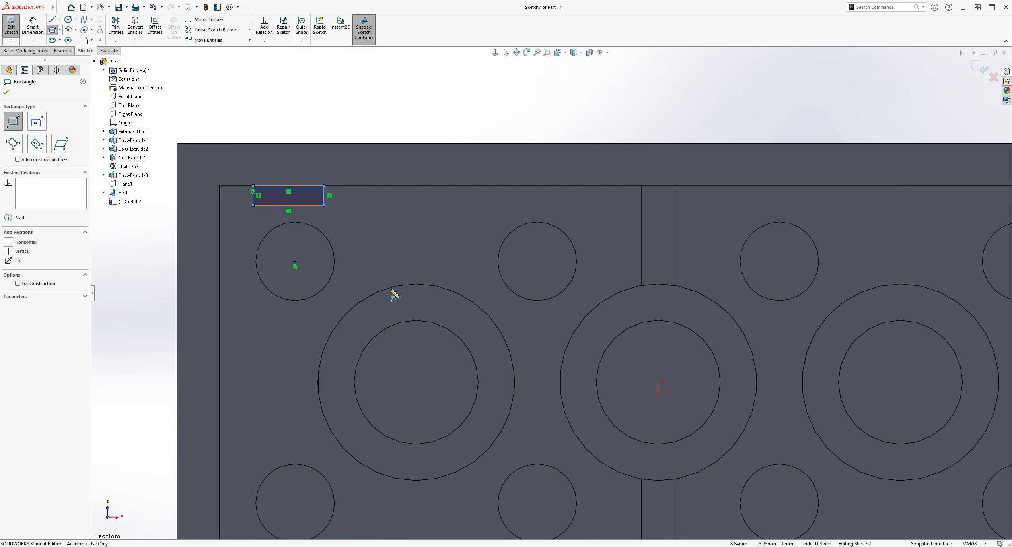
pyautogui.click(220, 236)
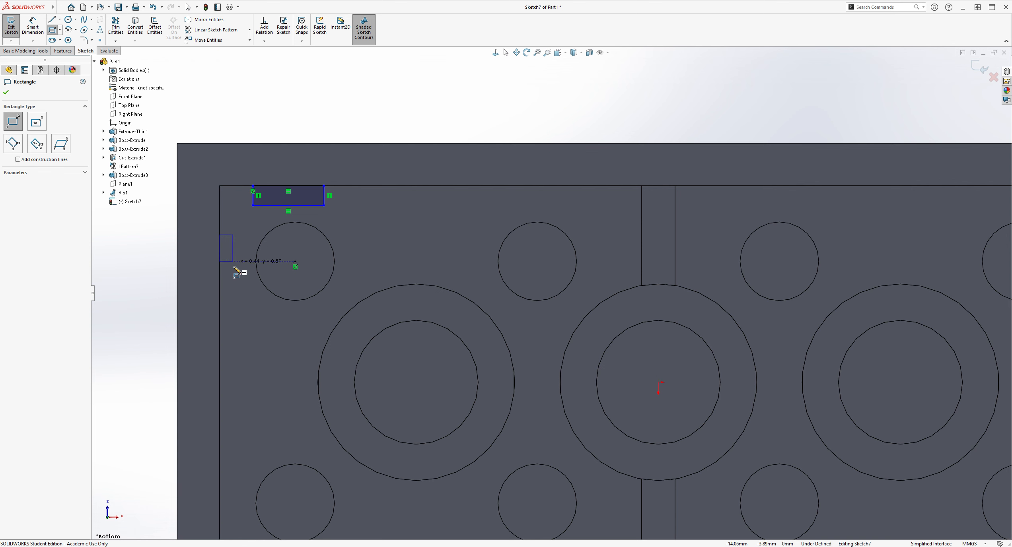
pyautogui.click(239, 303)
pyautogui.press('Escape')
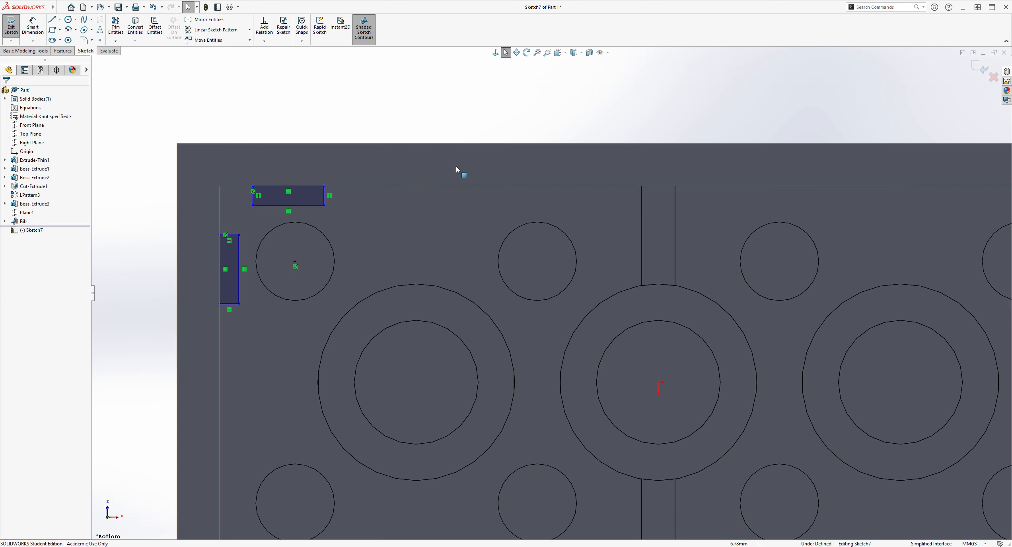
# Step: Add a Horizontal relation between the midpoint of the short-wall rectangle's inner edge and the stud hole's center point
pyautogui.scroll(-3, 456, 166)
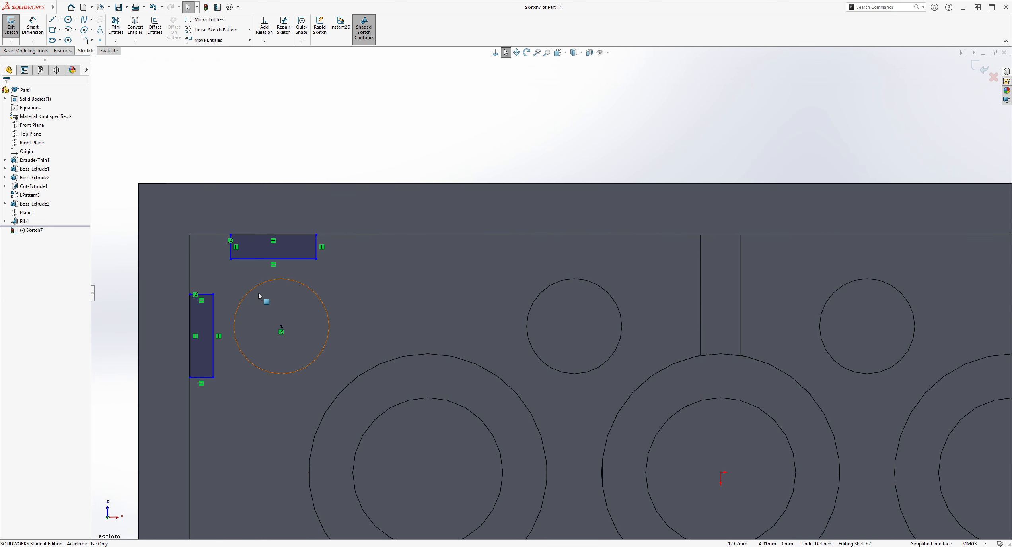
pyautogui.scroll(-1, 255, 332)
pyautogui.scroll(-1, 244, 329)
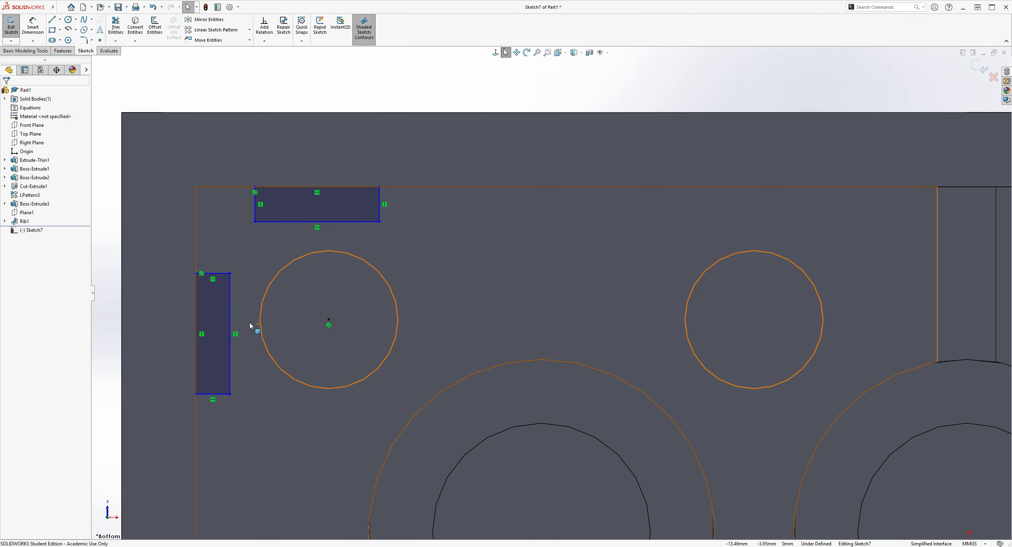
pyautogui.click(230, 335)
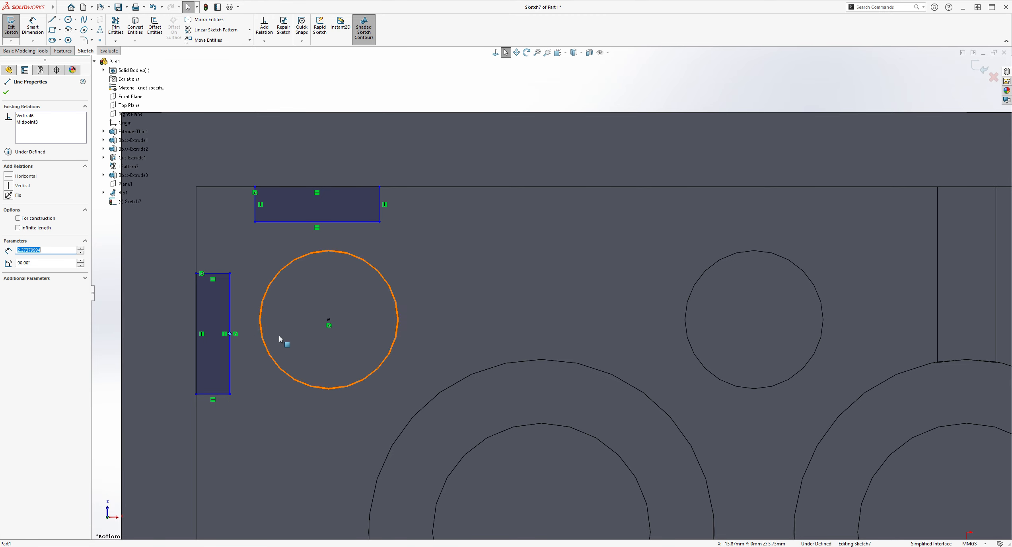
pyautogui.keyDown('ctrl'); pyautogui.click(328, 321); pyautogui.keyUp('ctrl')
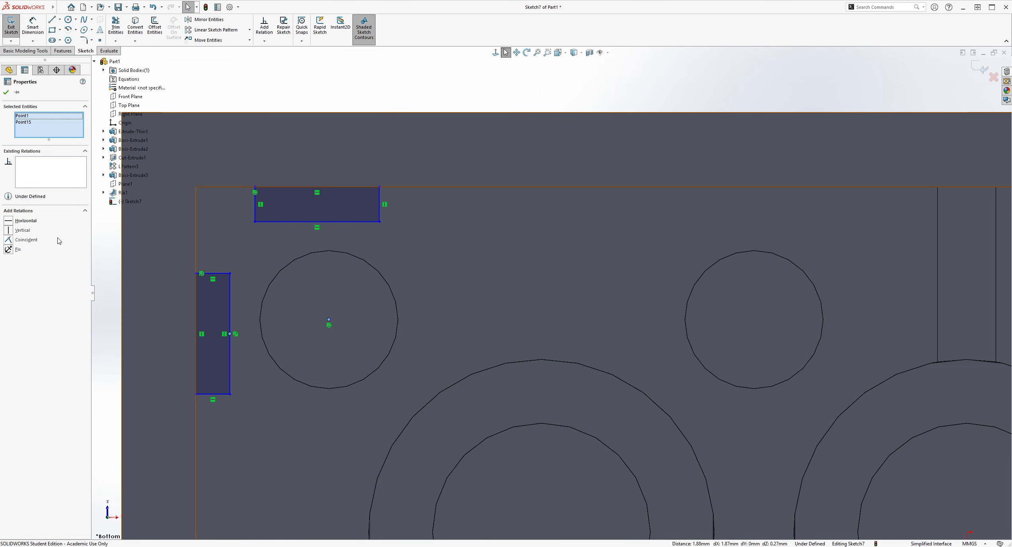
pyautogui.click(30, 223)
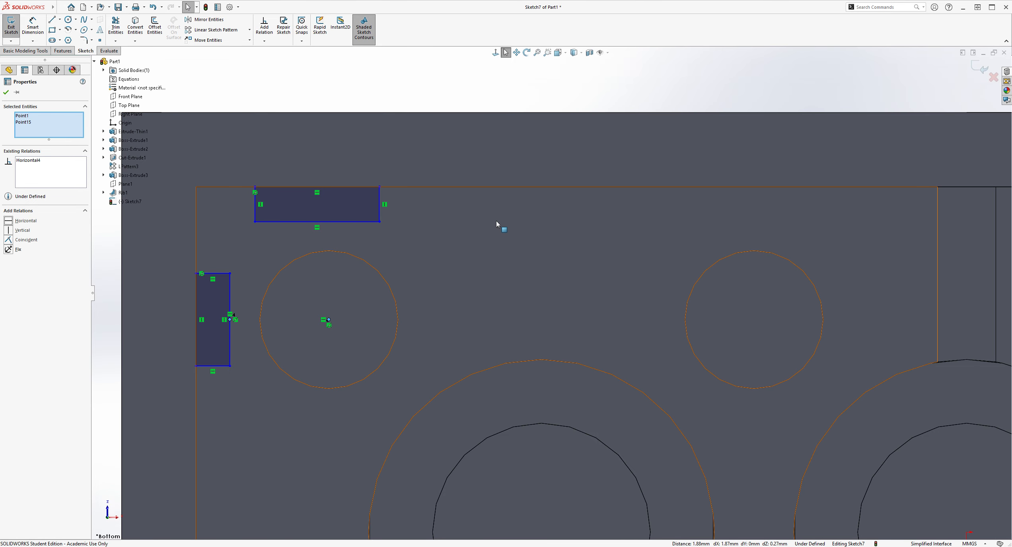
pyautogui.press('Escape')
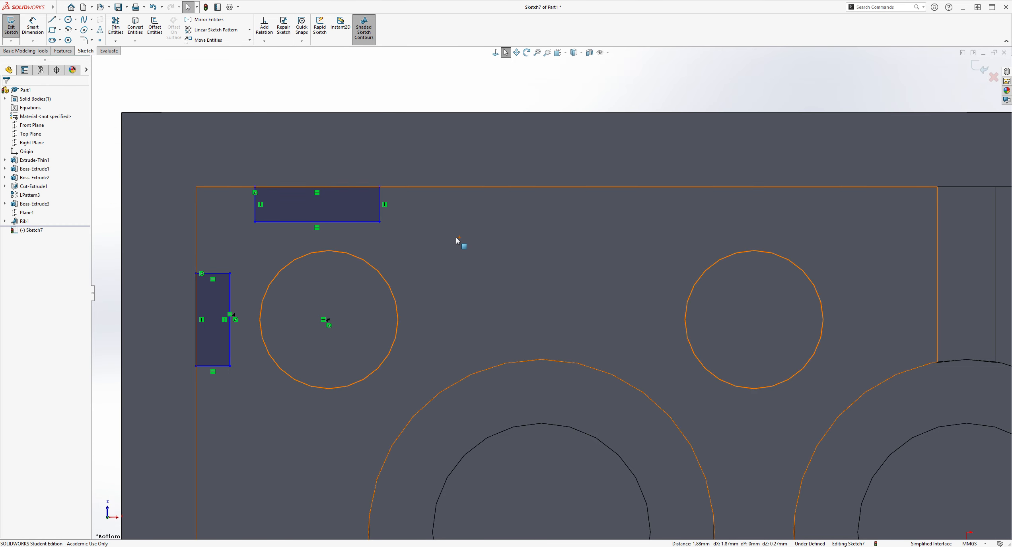
# Step: Add a Vertical relation between the midpoint of the long-wall rectangle's inner edge and the stud hole's center point
pyautogui.click(317, 223)
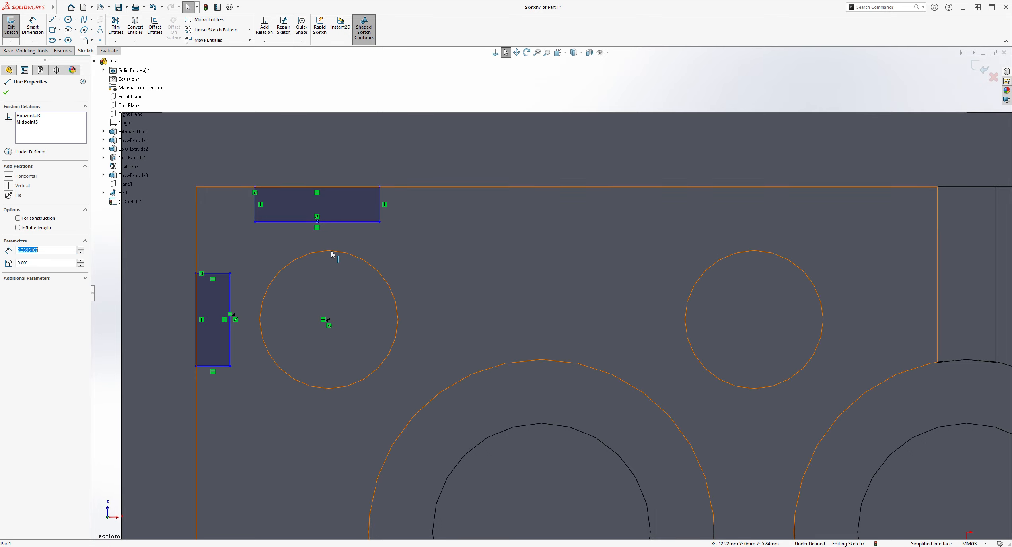
pyautogui.keyDown('ctrl'); pyautogui.click(329, 321); pyautogui.keyUp('ctrl')
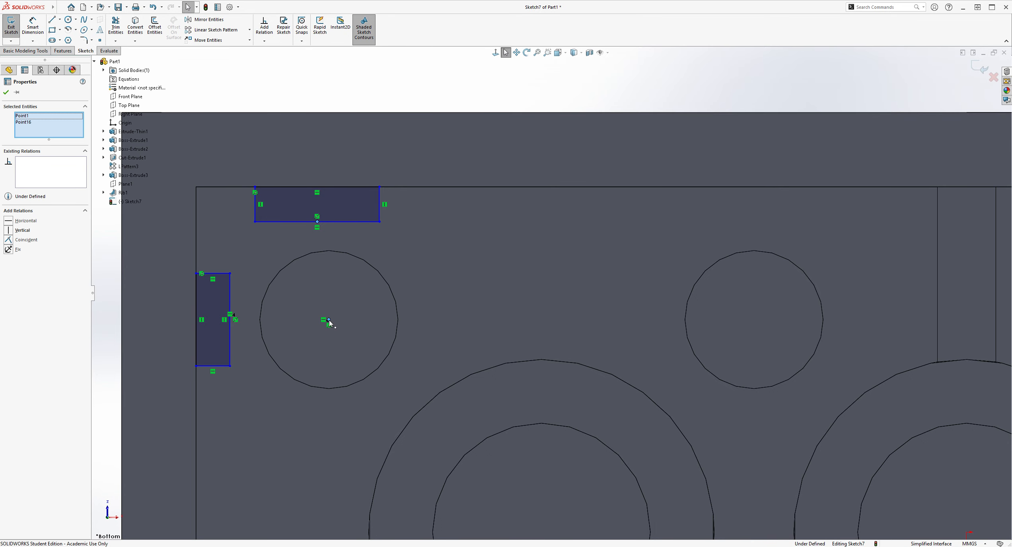
pyautogui.click(25, 231)
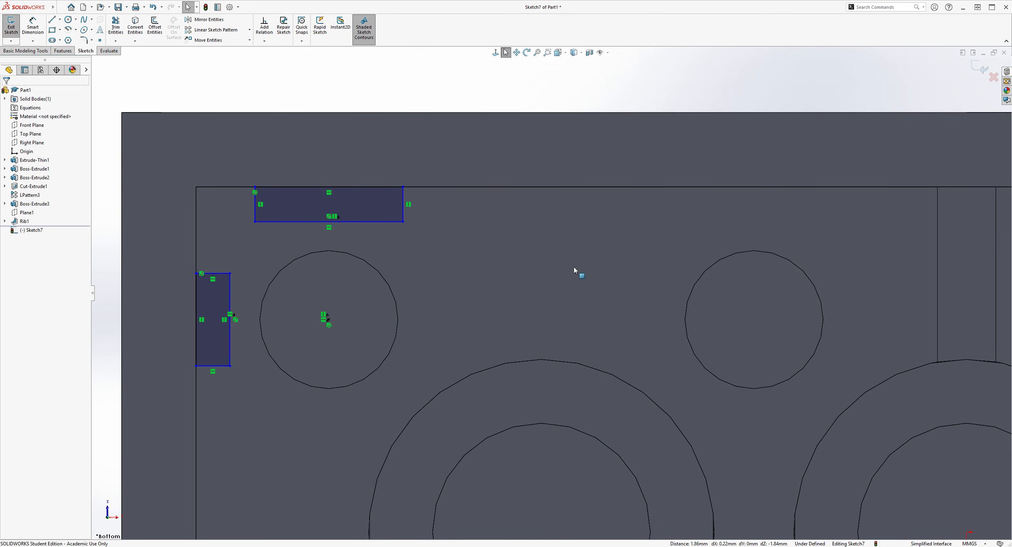
# Step: Dimension the long-wall rectangle to 1.2 mm along the wall and 0.2 mm deep
pyautogui.scroll(2, 577, 272)
pyautogui.click(32, 25)
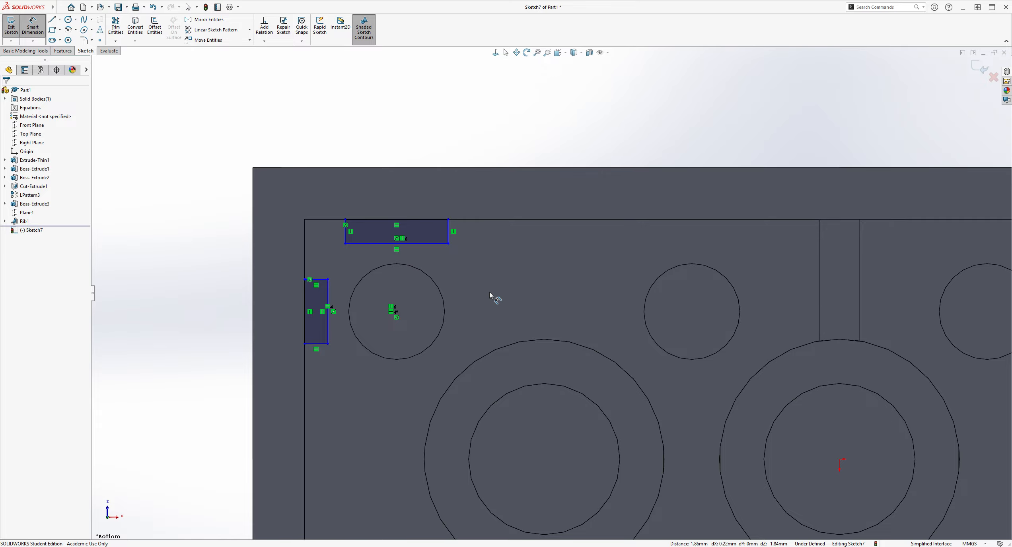
pyautogui.scroll(-1, 456, 263)
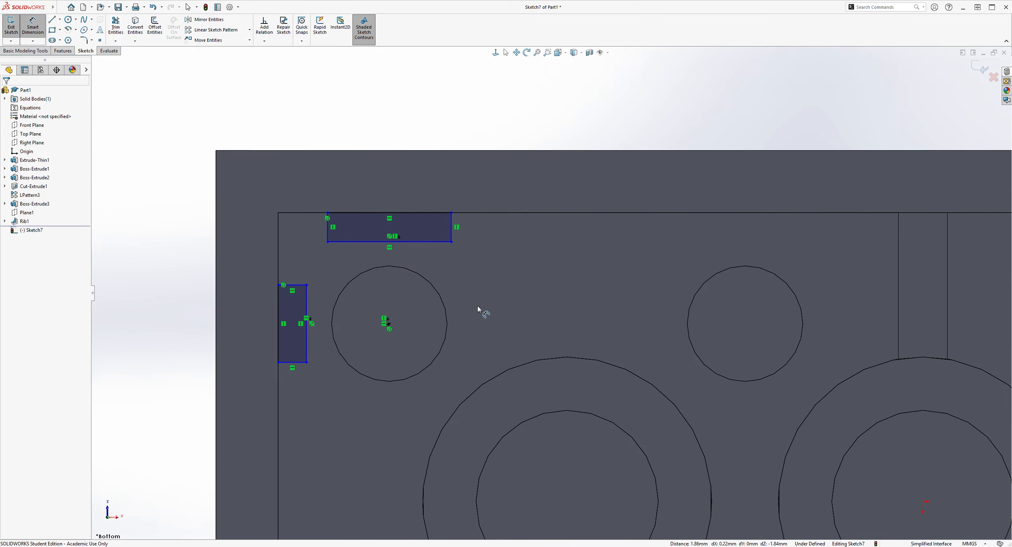
pyautogui.click(436, 242)
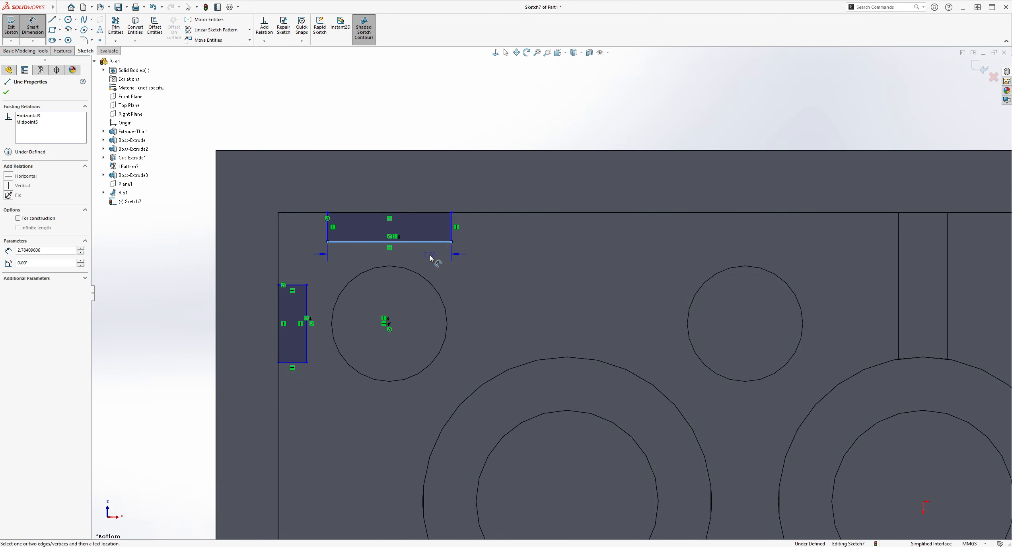
pyautogui.click(424, 258)
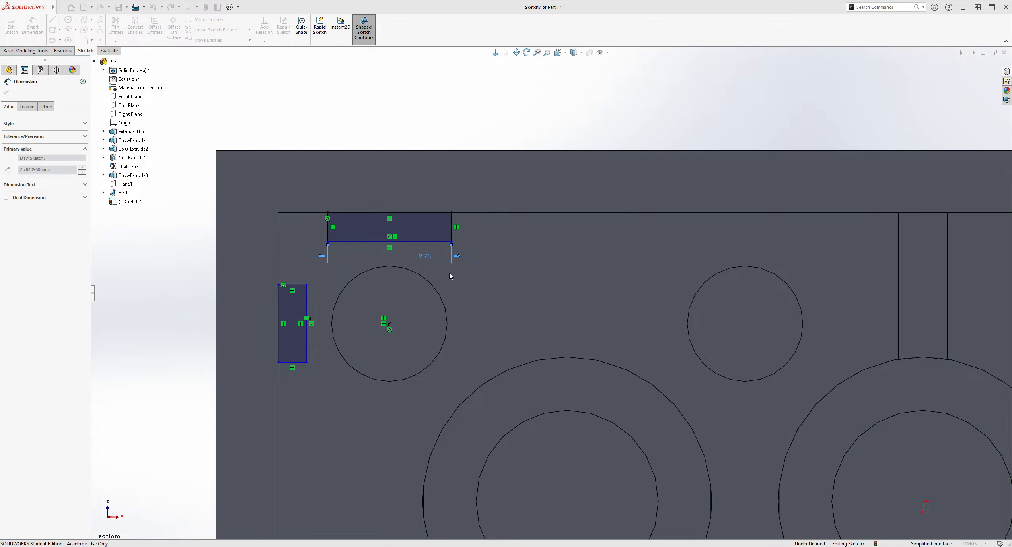
pyautogui.write('1.2')
pyautogui.press('Return')
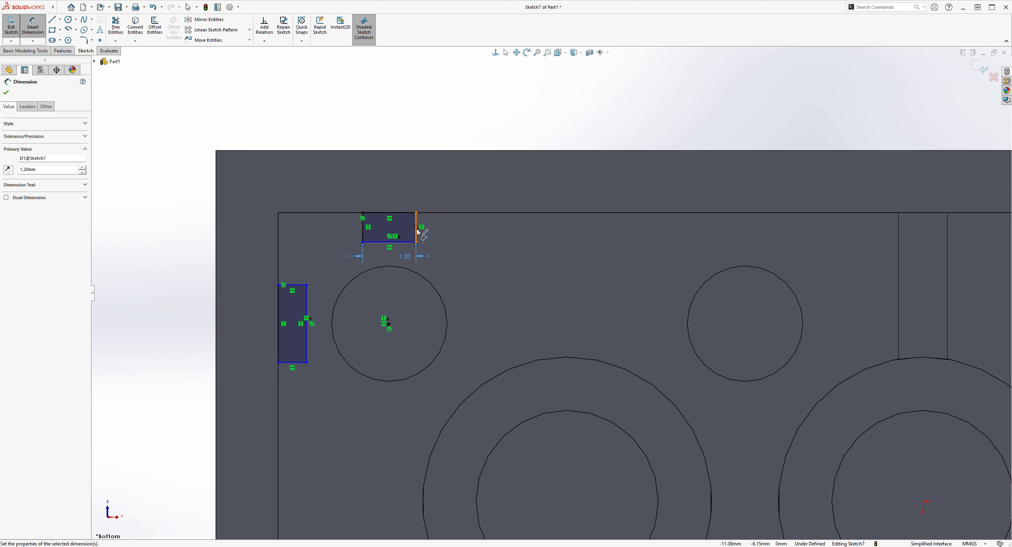
pyautogui.click(418, 230)
pyautogui.click(459, 230)
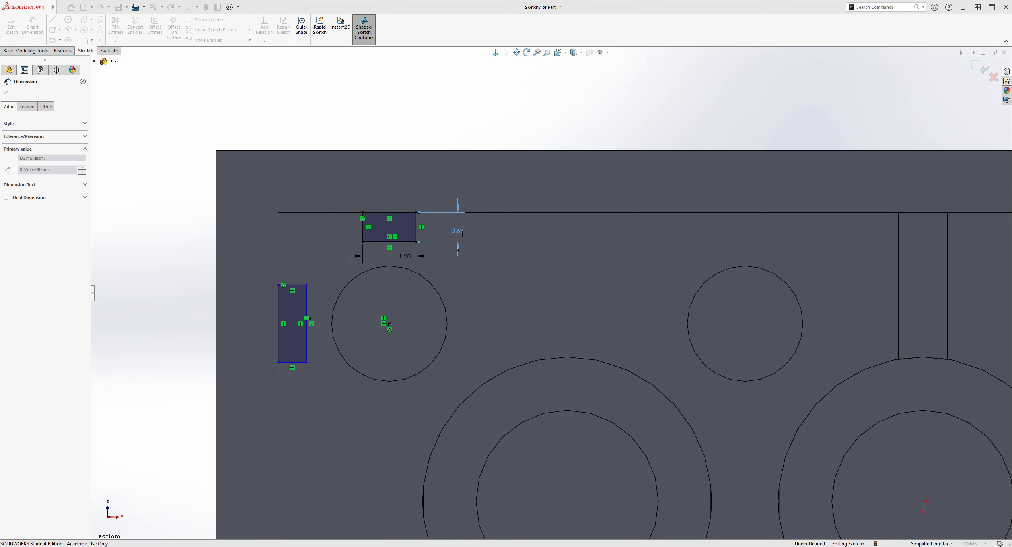
pyautogui.write('0.2')
pyautogui.press('Return')
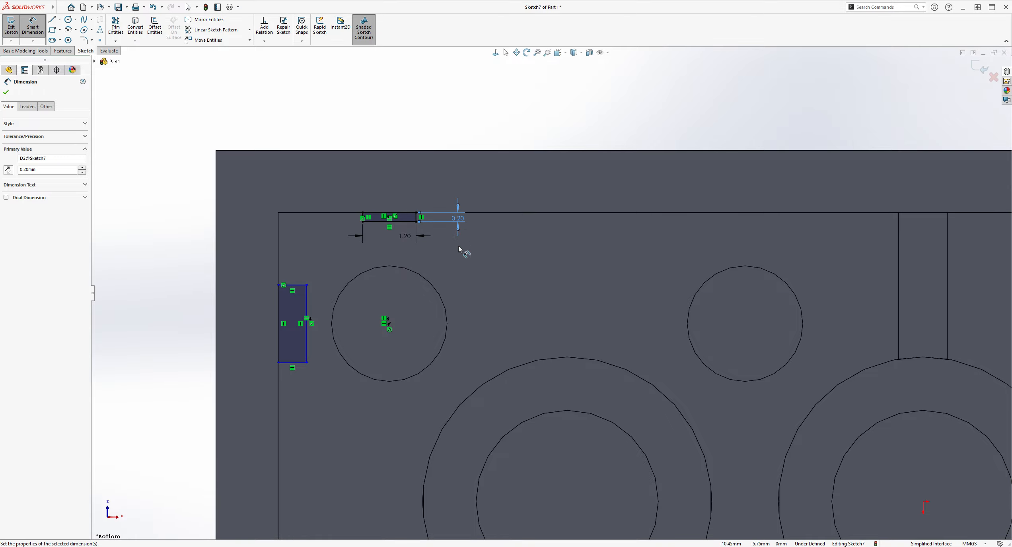
# Step: Dimension the short-wall rectangle to 1.2 mm along the wall and 0.2 mm deep
pyautogui.click(307, 307)
pyautogui.click(319, 309)
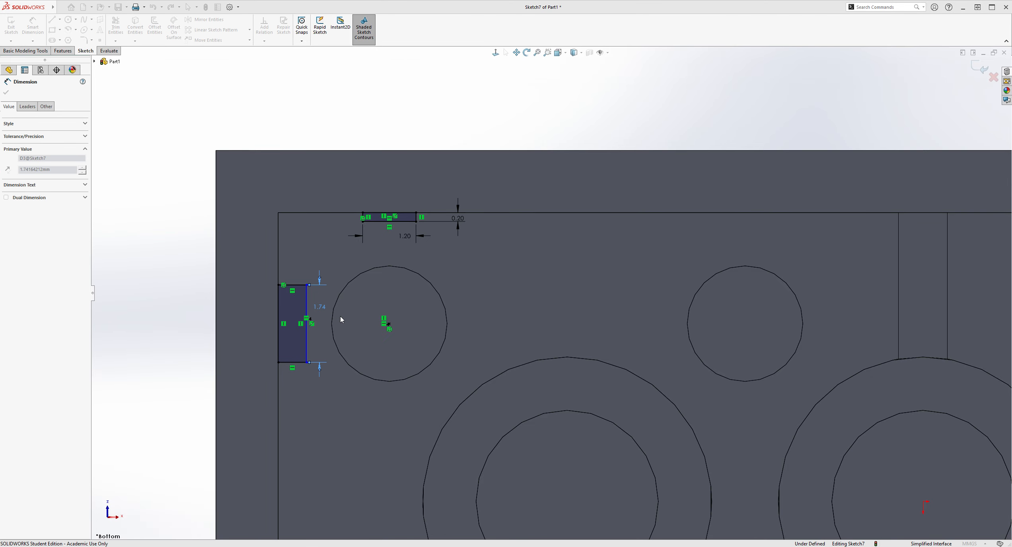
pyautogui.write('1.2')
pyautogui.press('Return')
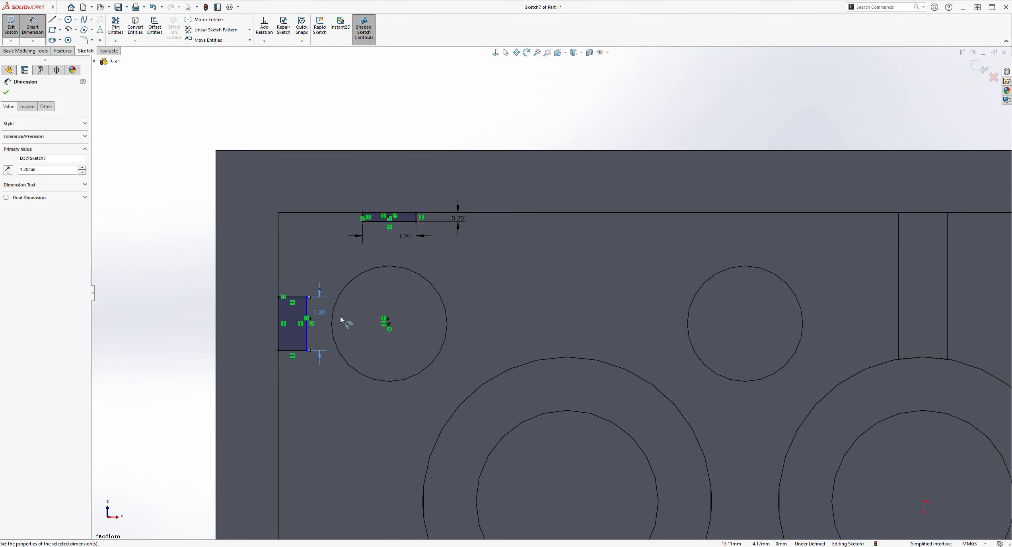
pyautogui.click(297, 297)
pyautogui.click(297, 280)
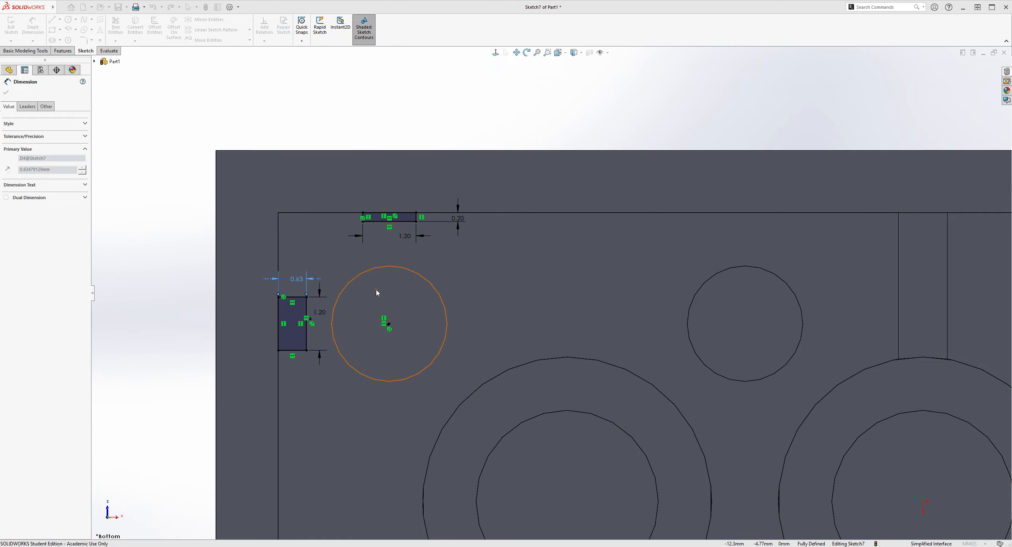
pyautogui.write('0.2')
pyautogui.press('Return')
pyautogui.press('Escape')
pyautogui.scroll(-1, 477, 268)
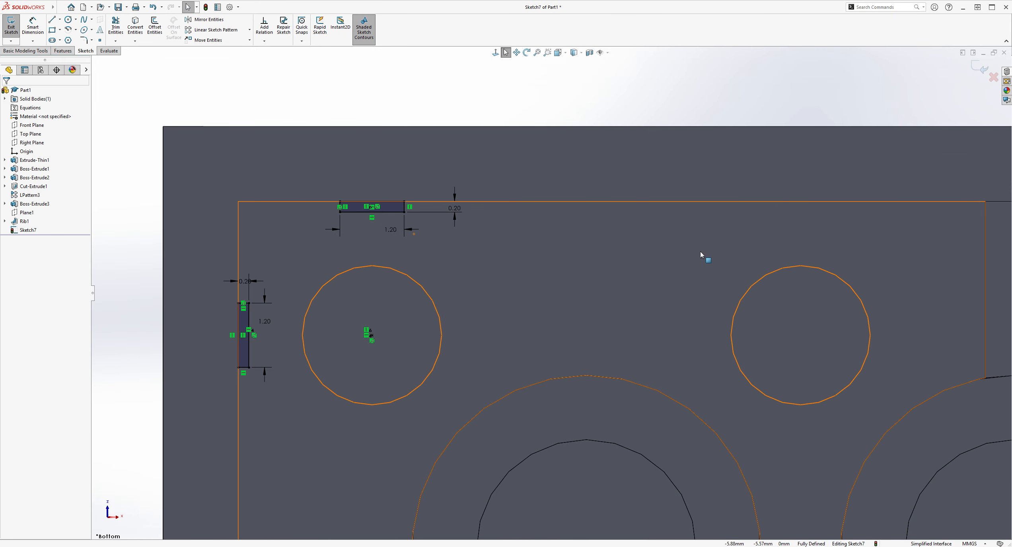
pyautogui.scroll(5, 712, 346)
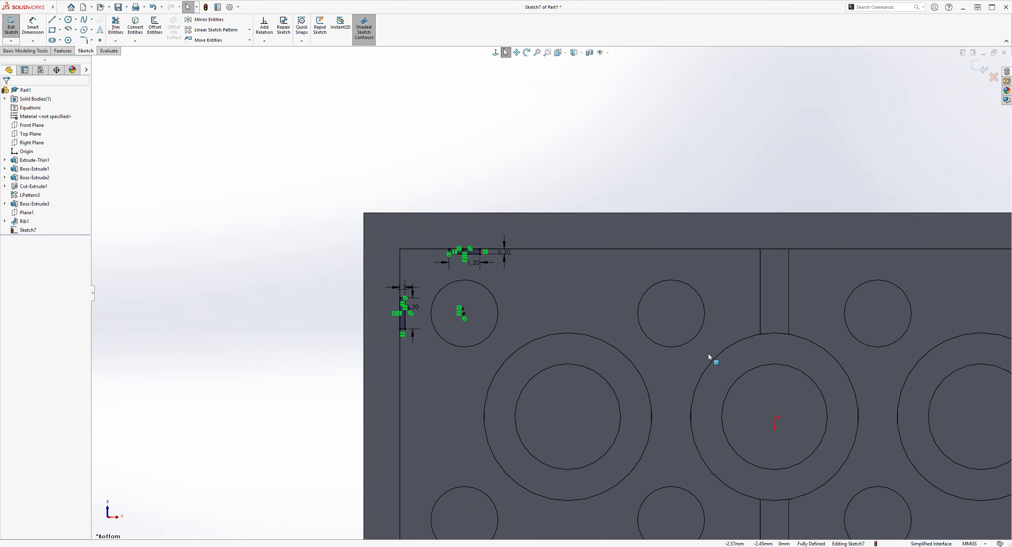
pyautogui.scroll(-4, 661, 226)
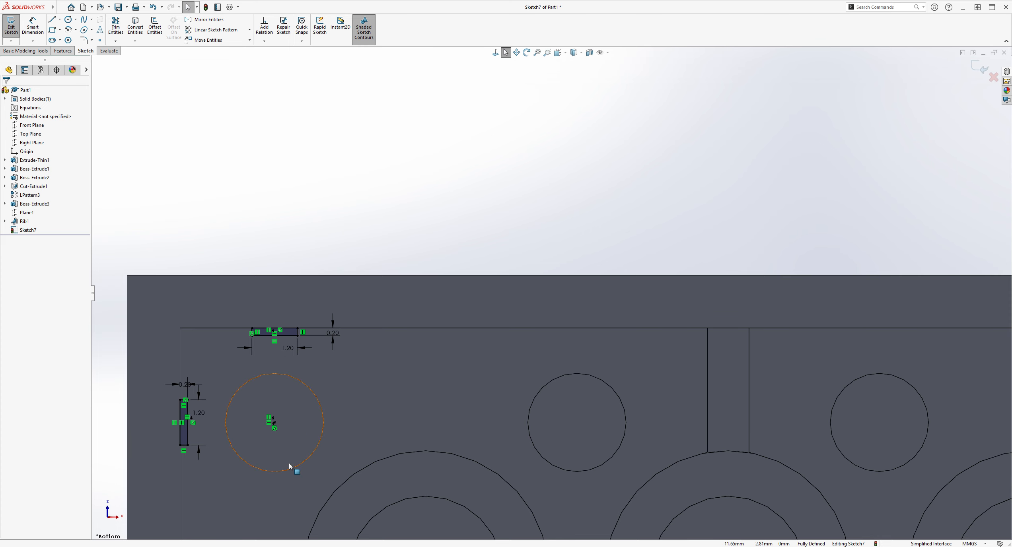
pyautogui.scroll(6, 489, 315)
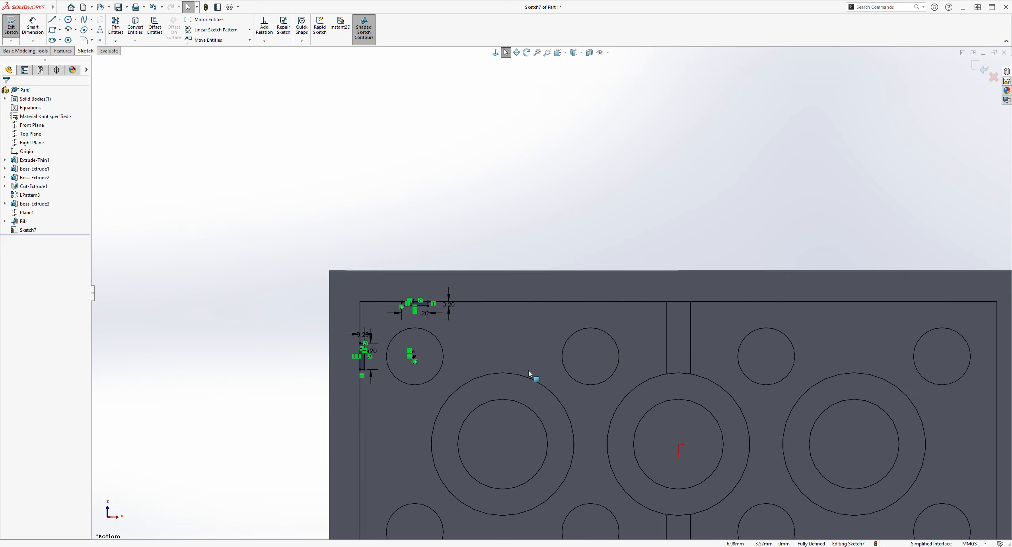
pyautogui.scroll(-3, 602, 392)
pyautogui.scroll(2, 551, 305)
pyautogui.scroll(-1, 583, 308)
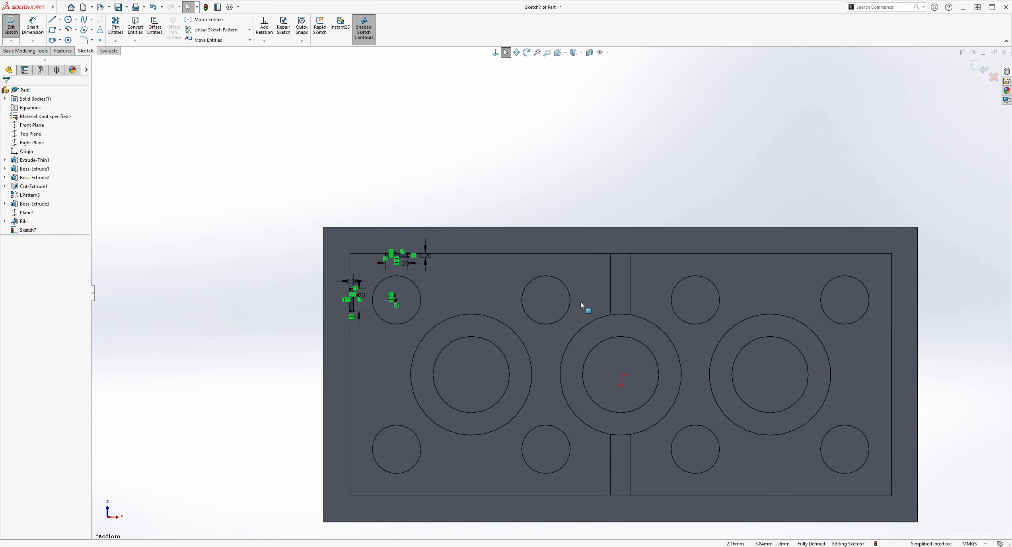
pyautogui.scroll(-2, 596, 207)
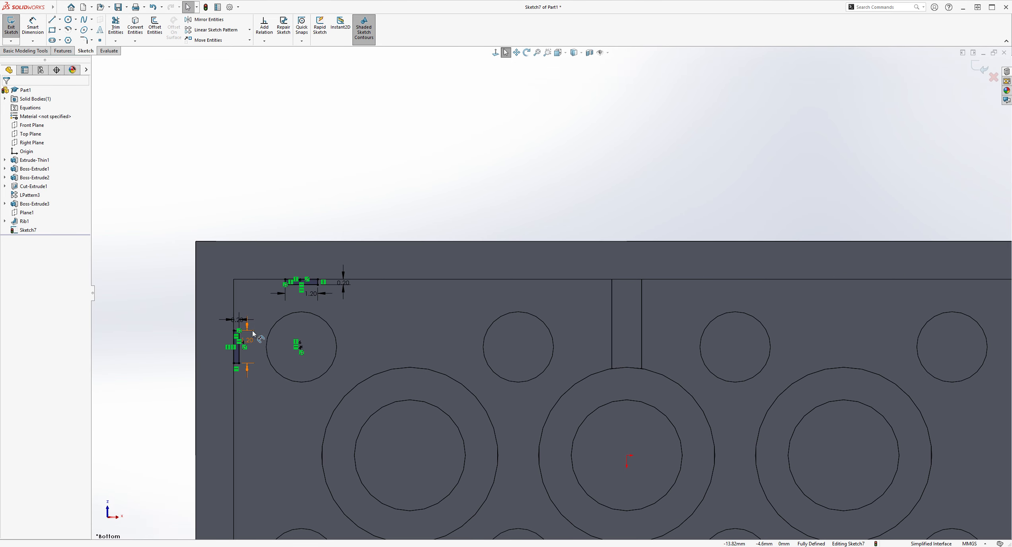
# Step: Extrude only the long-wall rectangle of the sketch as a merged boss, using the Up To Next end condition
pyautogui.click(63, 51)
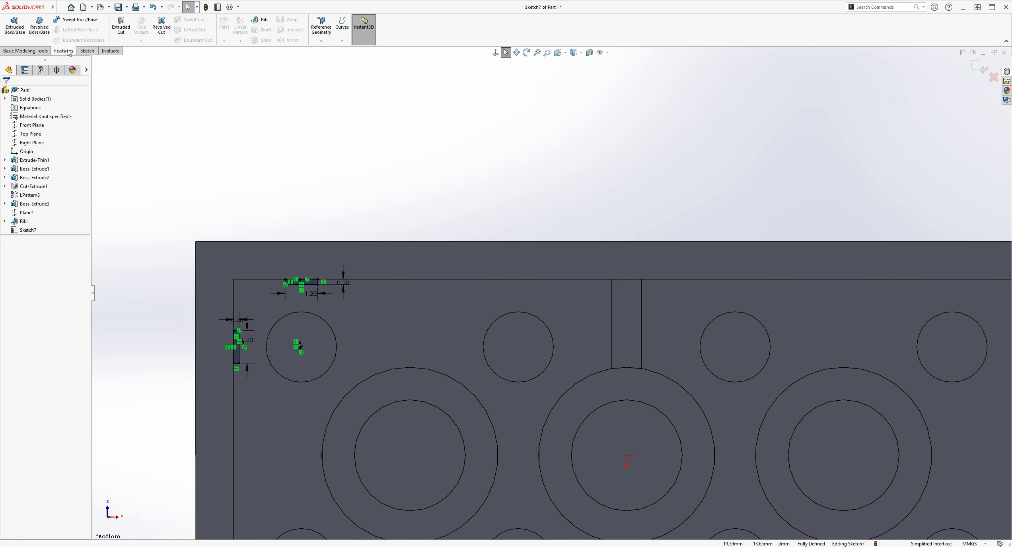
pyautogui.click(15, 26)
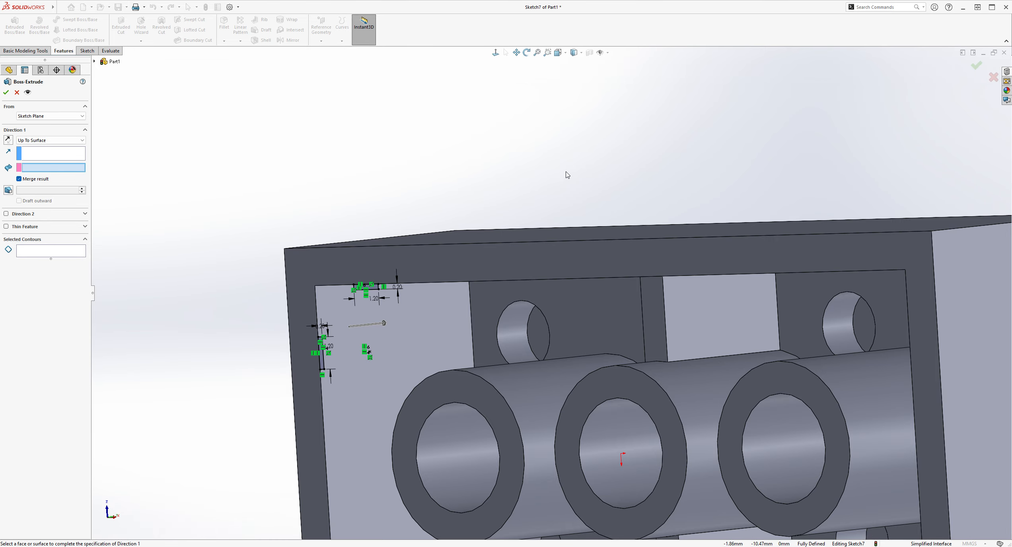
pyautogui.scroll(2, 567, 175)
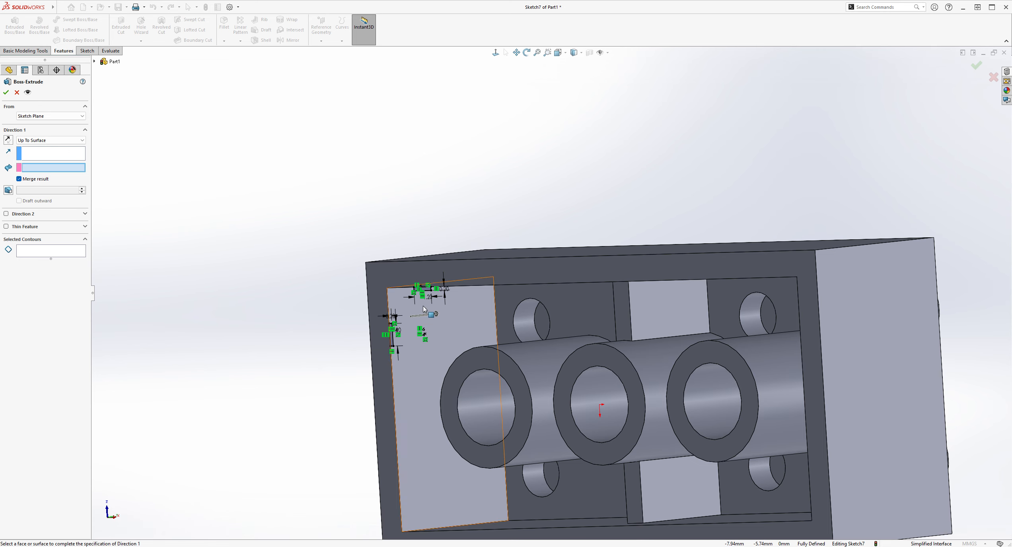
pyautogui.scroll(-2, 482, 286)
pyautogui.scroll(-1, 388, 165)
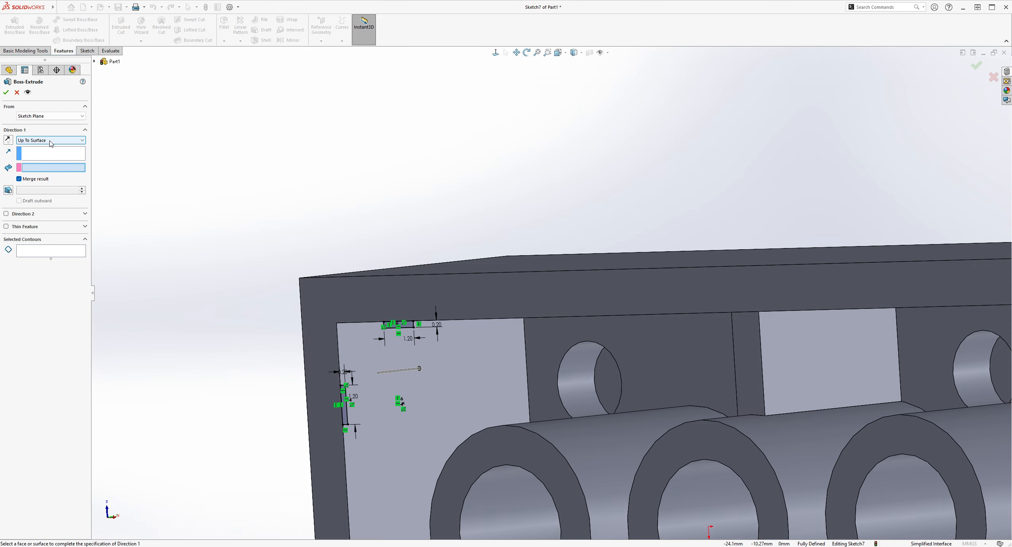
pyautogui.click(47, 156)
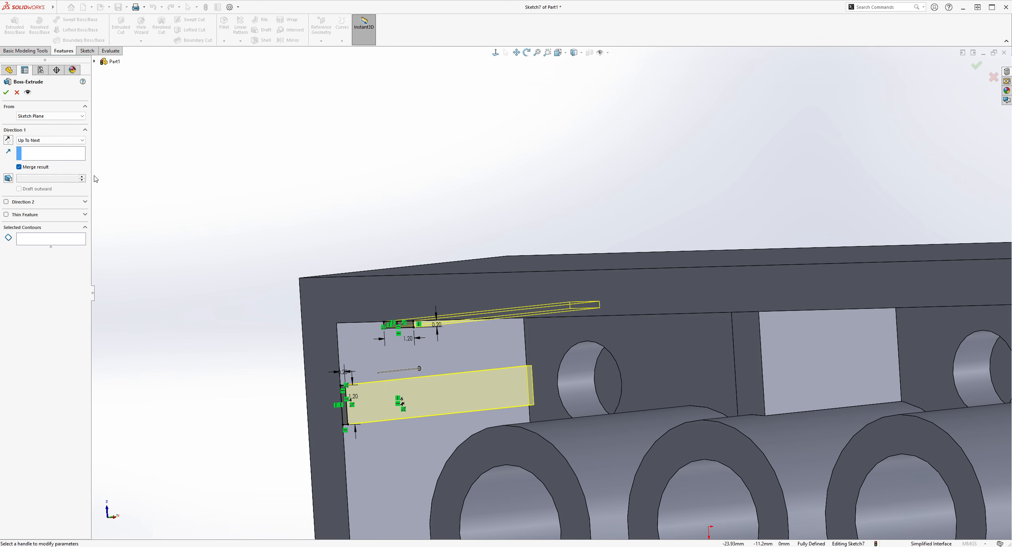
pyautogui.moveTo(492, 406)
pyautogui.mouseDown(button='middle')
pyautogui.moveTo(449, 354)
pyautogui.moveTo(492, 344)
pyautogui.moveTo(481, 338)
pyautogui.mouseUp(button='middle')
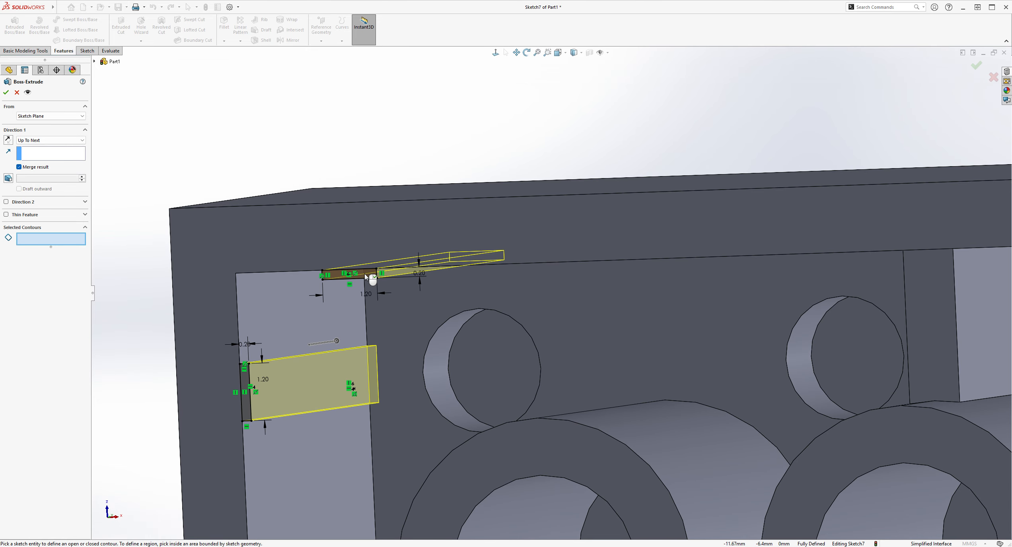
pyautogui.click(364, 273)
pyautogui.moveTo(398, 295); pyautogui.dragTo(535, 384, button='middle')
pyautogui.click(6, 92)
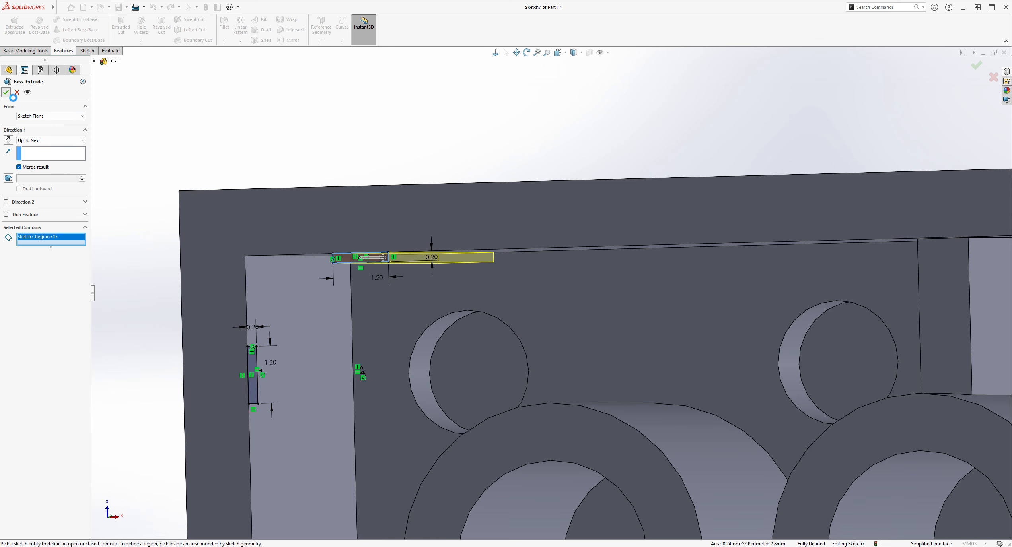
pyautogui.click(535, 161)
# Step: Start a linear pattern and choose the extruded long-wall ridge as the feature to repeat
pyautogui.moveTo(433, 158)
pyautogui.mouseDown(button='middle')
pyautogui.moveTo(536, 161)
pyautogui.moveTo(410, 171)
pyautogui.mouseUp(button='middle')
pyautogui.moveTo(311, 325); pyautogui.dragTo(472, 289, button='middle')
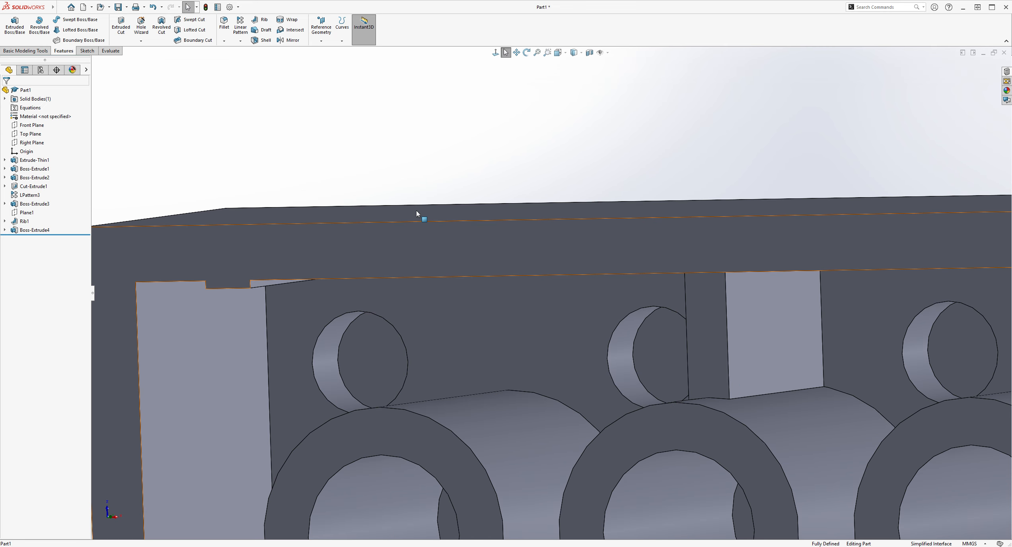
pyautogui.scroll(2, 413, 164)
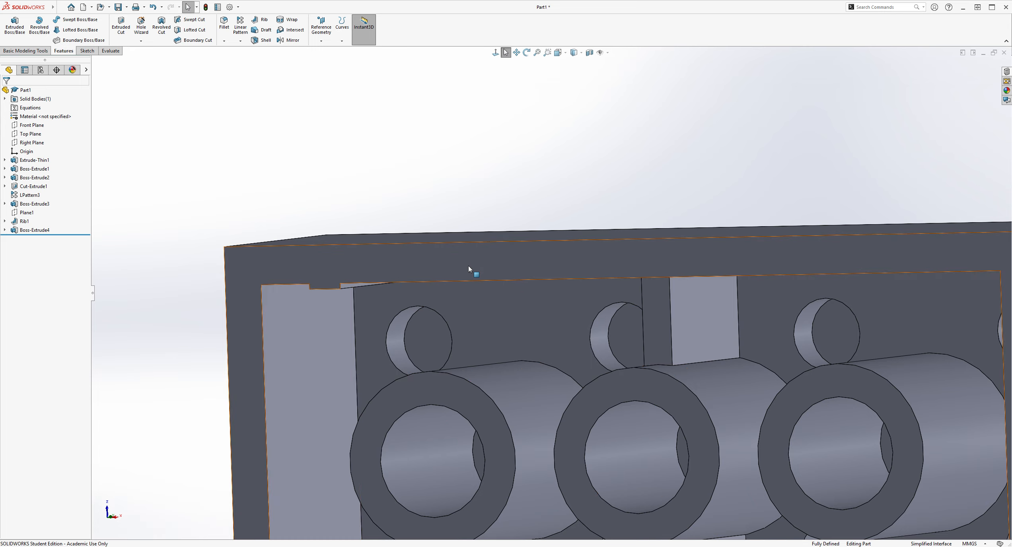
pyautogui.click(240, 36)
pyautogui.scroll(-3, 338, 294)
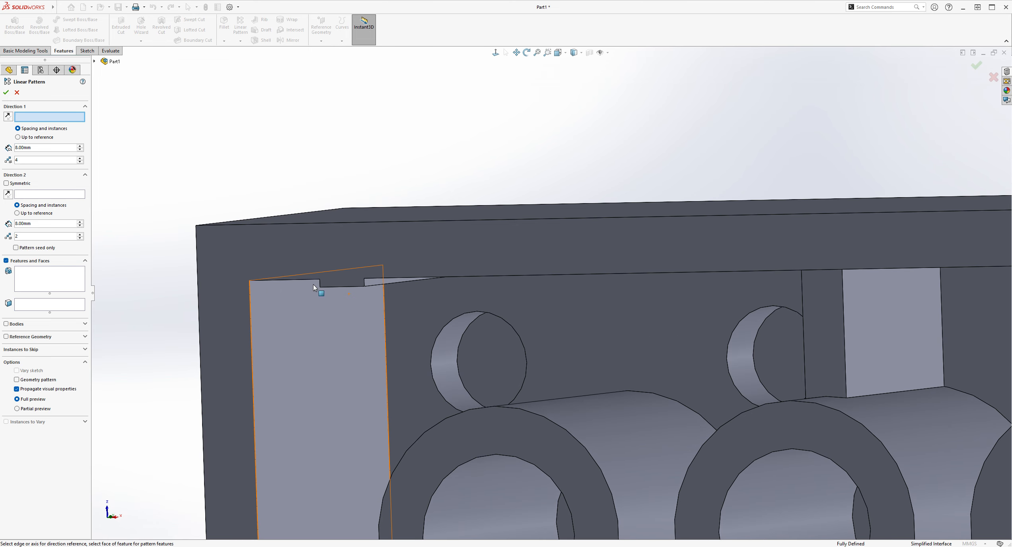
pyautogui.click(71, 280)
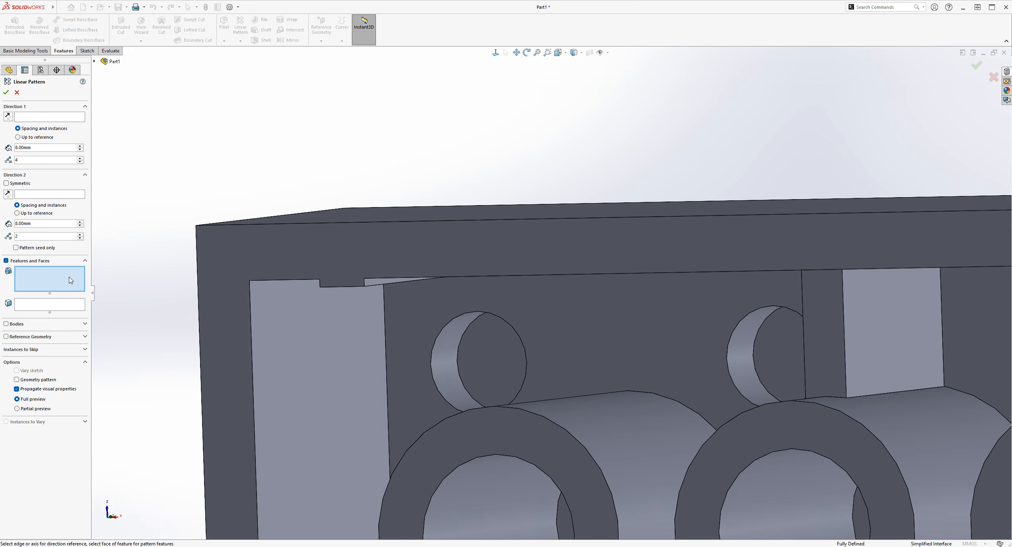
pyautogui.click(94, 61)
pyautogui.click(133, 201)
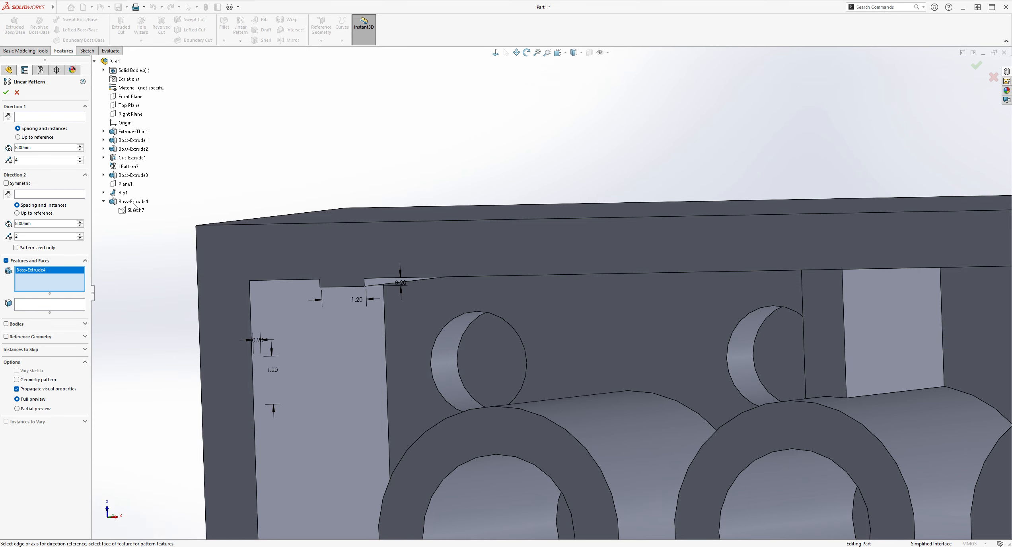
# Step: Set the linear pattern's second direction to 1 instance
pyautogui.scroll(3, 557, 358)
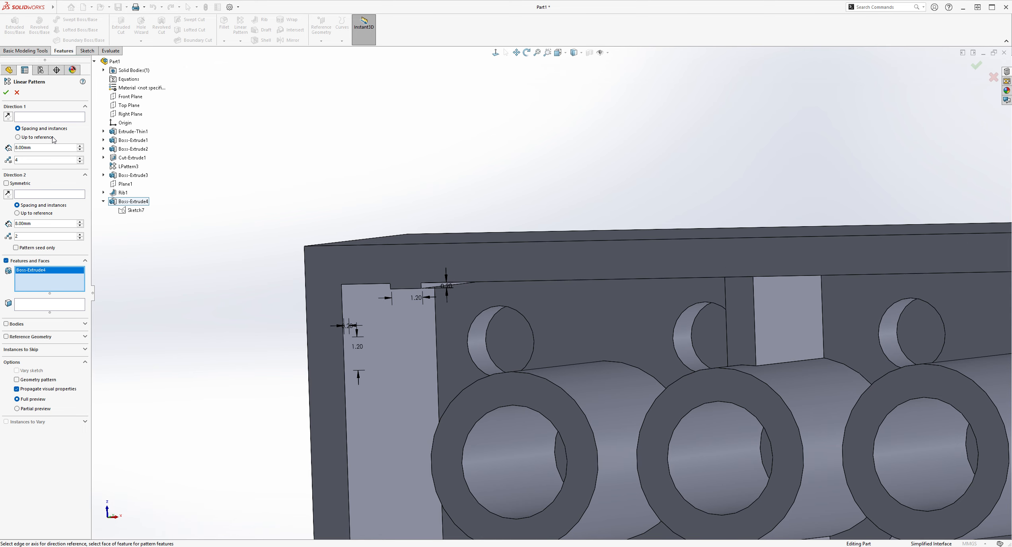
pyautogui.click(49, 117)
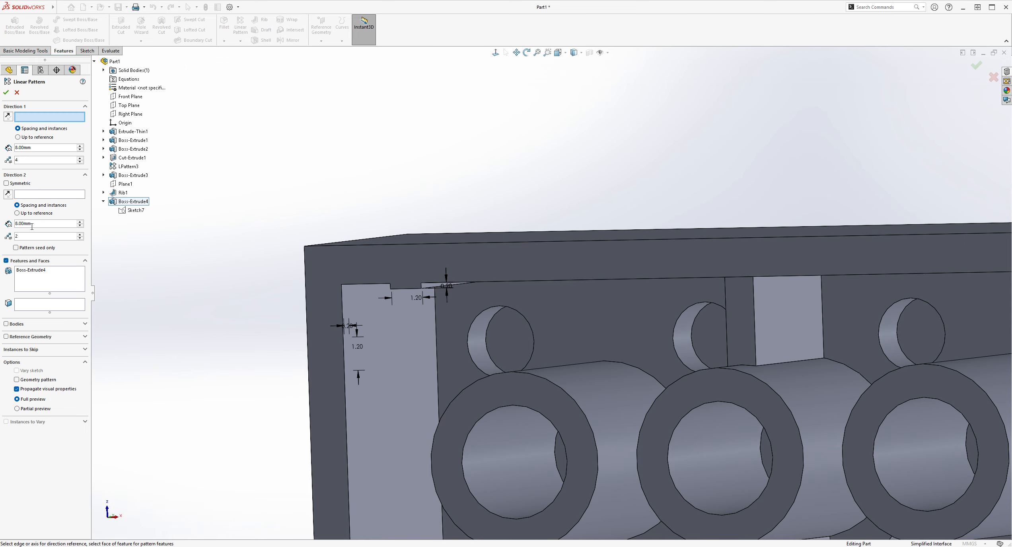
pyautogui.click(30, 238)
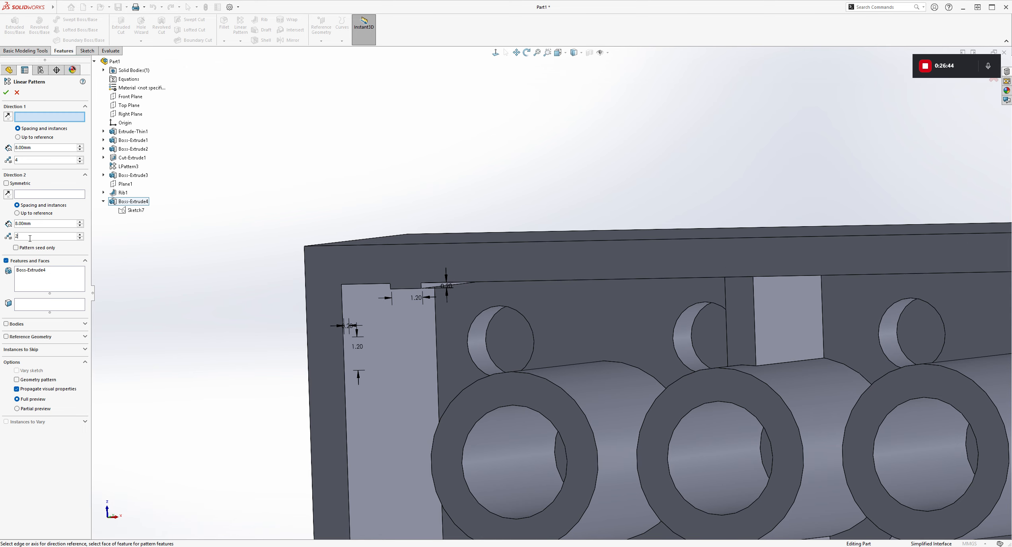
pyautogui.press('BackSpace')
pyautogui.write('1')
# Step: Pattern the ridge along the long inner wall's edge, with 4 instances spaced 8 mm apart
pyautogui.moveTo(486, 238); pyautogui.dragTo(596, 174, button='middle')
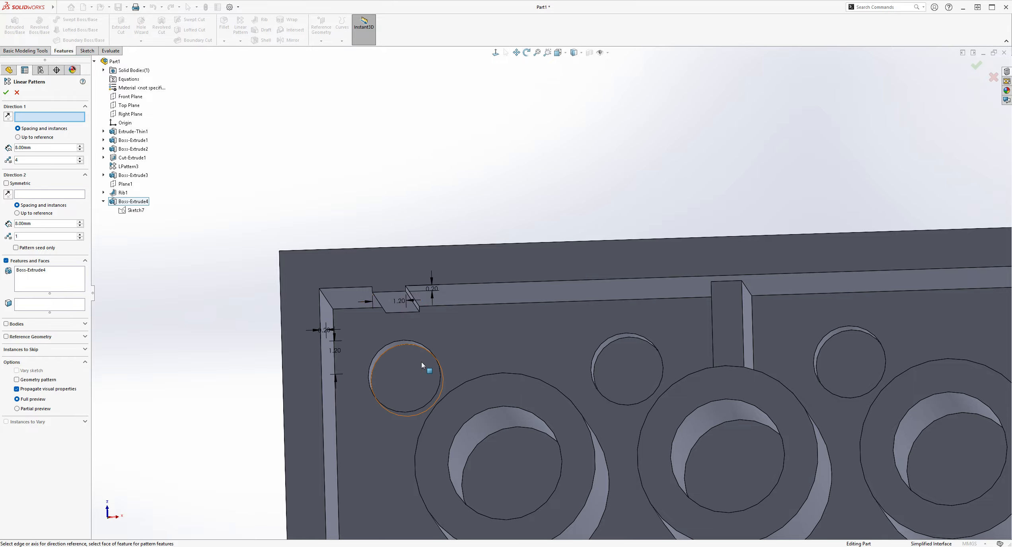
pyautogui.scroll(5, 422, 362)
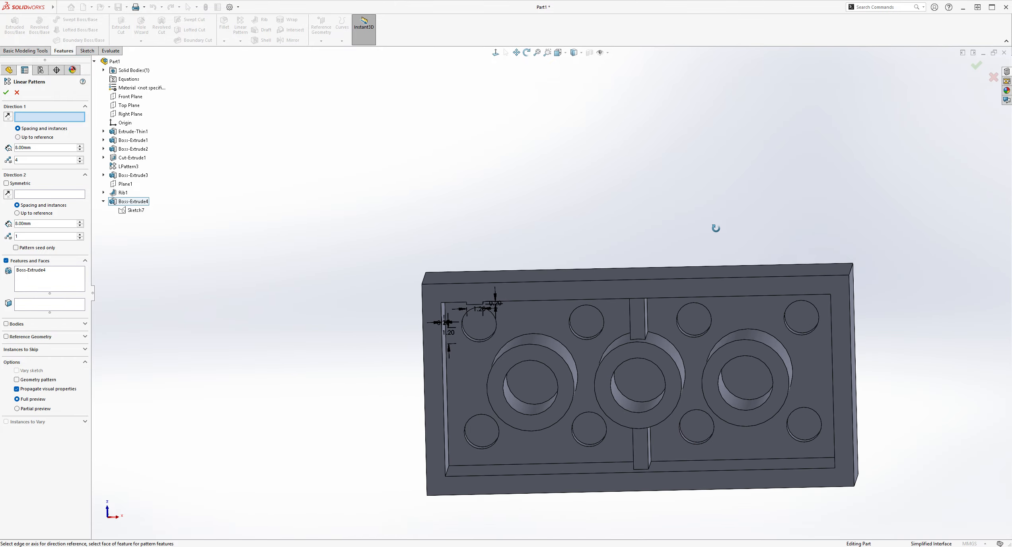
pyautogui.scroll(-1, 596, 363)
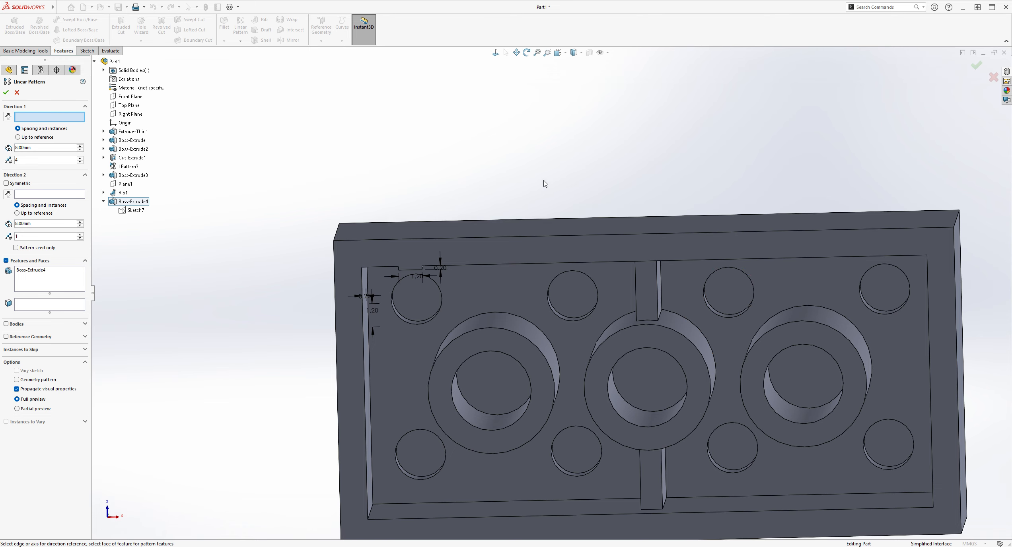
pyautogui.scroll(-2, 535, 194)
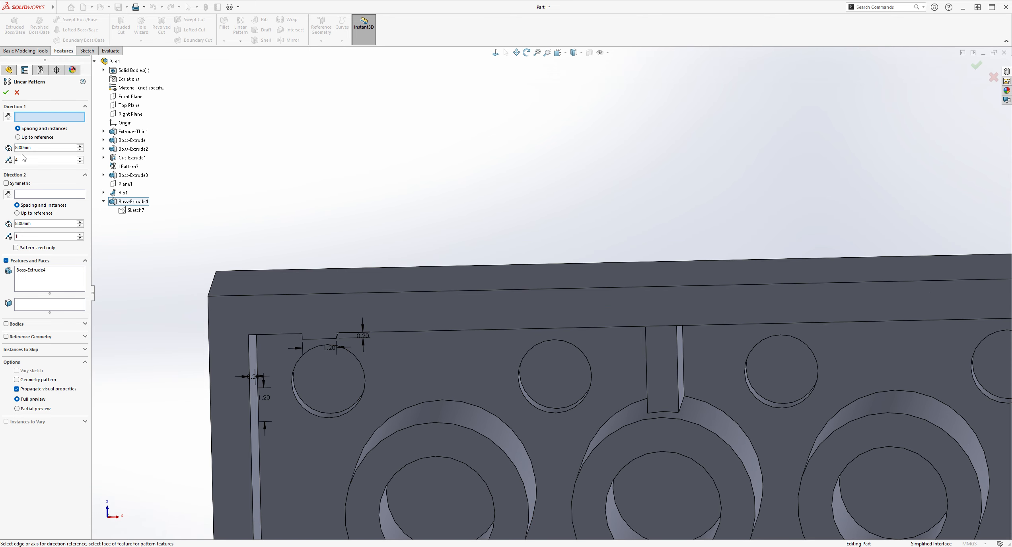
pyautogui.click(507, 329)
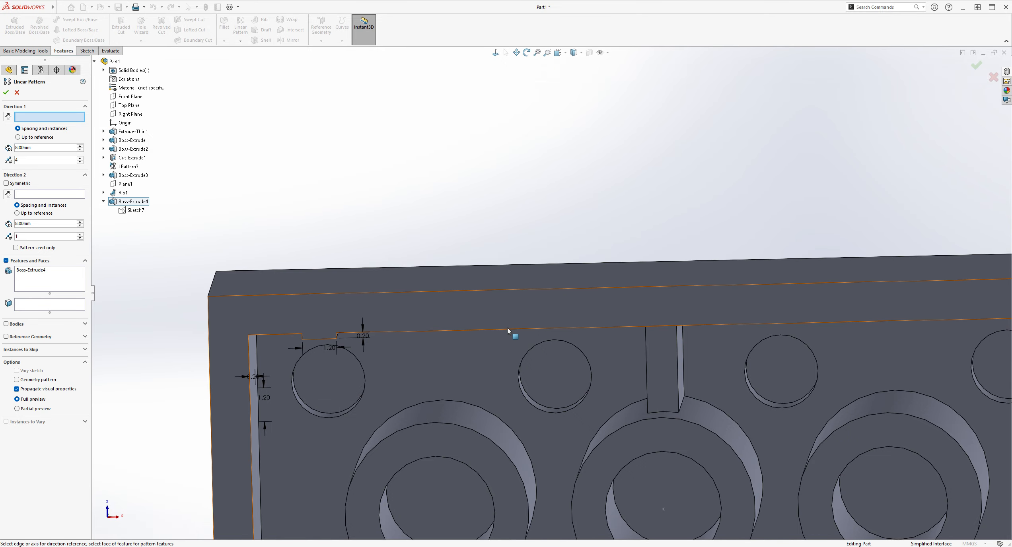
pyautogui.scroll(3, 656, 211)
pyautogui.moveTo(662, 210); pyautogui.dragTo(669, 178, button='middle')
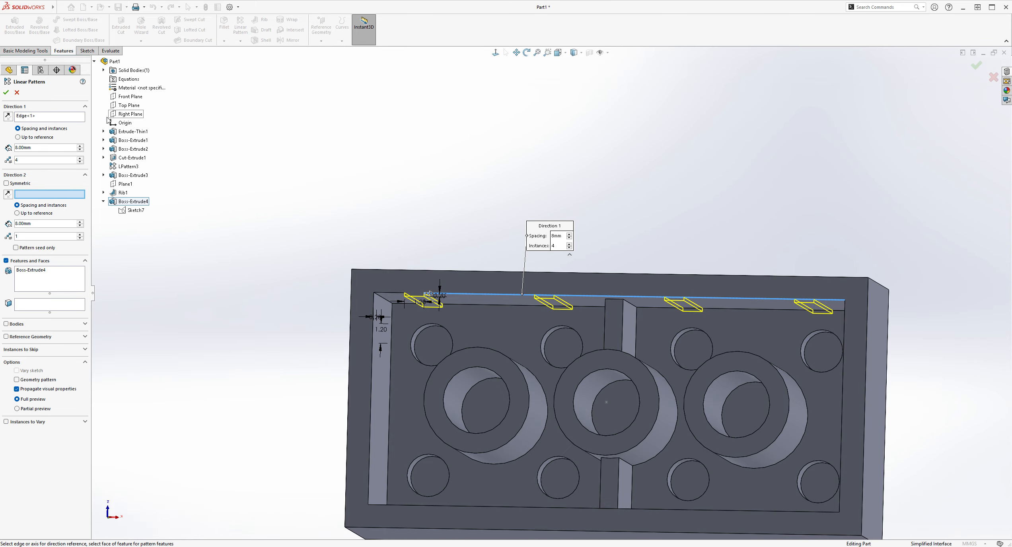
pyautogui.click(6, 93)
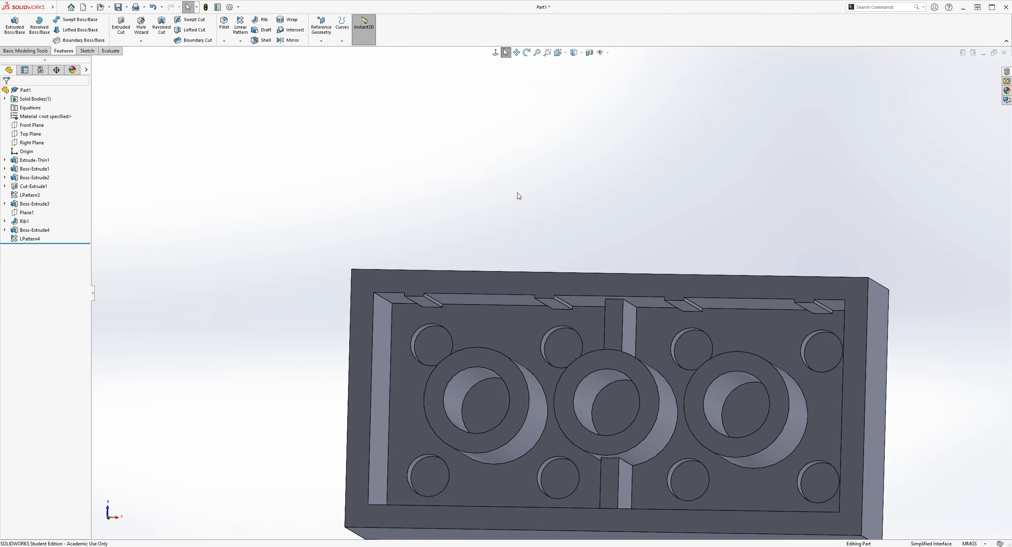
# Step: Extrude only the short-wall rectangle of the existing ridge sketch as a merged boss, using the Up To Next end condition
pyautogui.click(15, 24)
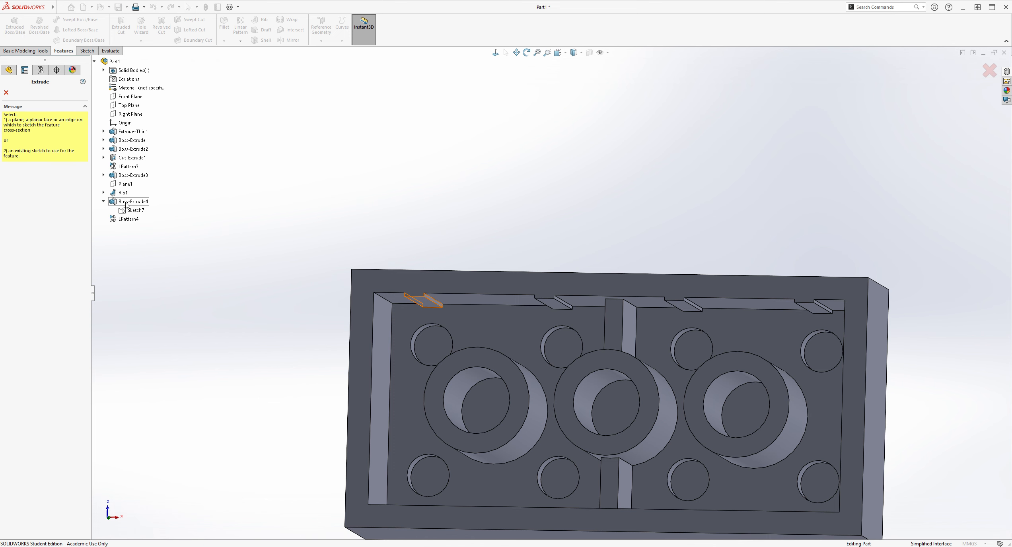
pyautogui.click(131, 210)
pyautogui.scroll(-2, 444, 317)
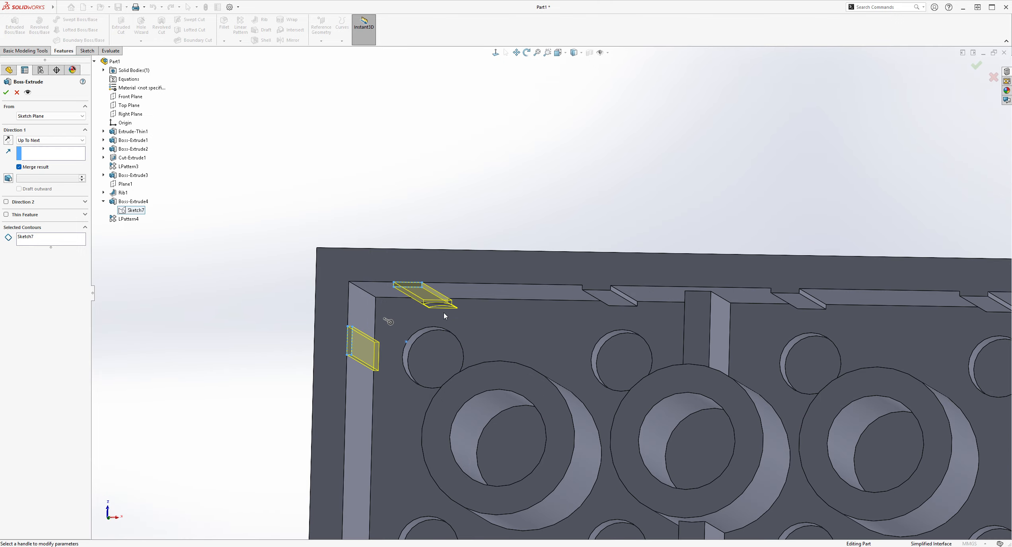
pyautogui.scroll(-1, 317, 299)
pyautogui.click(59, 241)
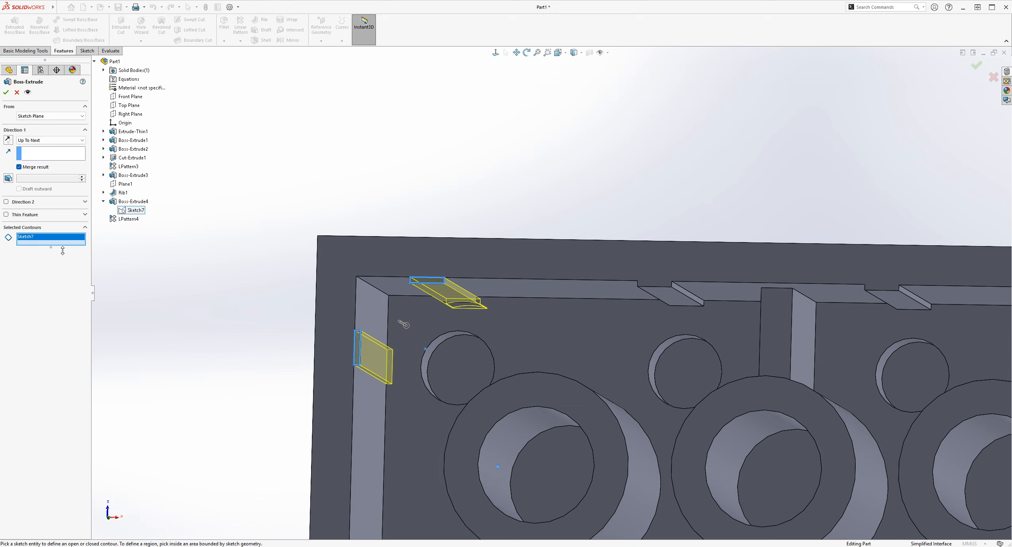
pyautogui.press('Delete')
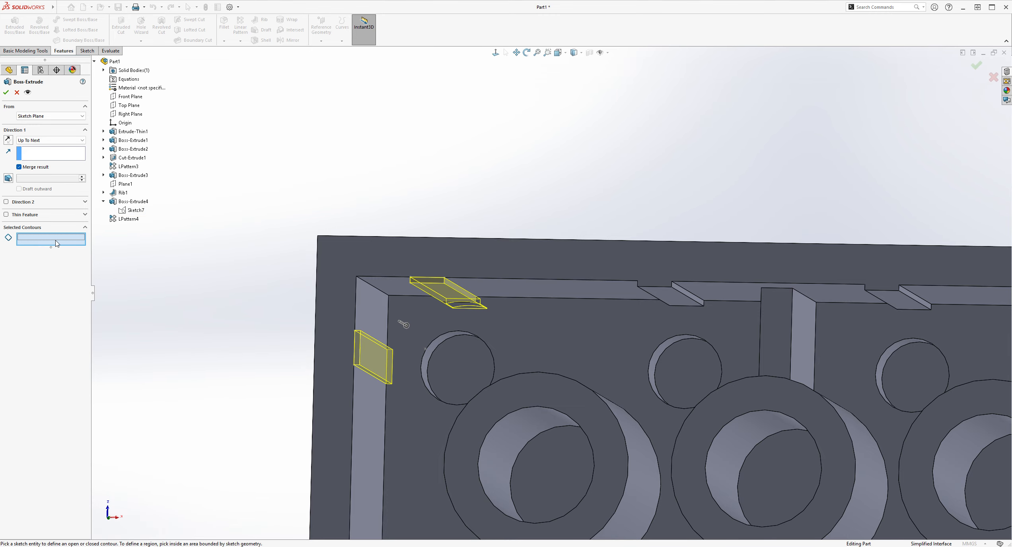
pyautogui.scroll(-2, 318, 314)
pyautogui.click(377, 350)
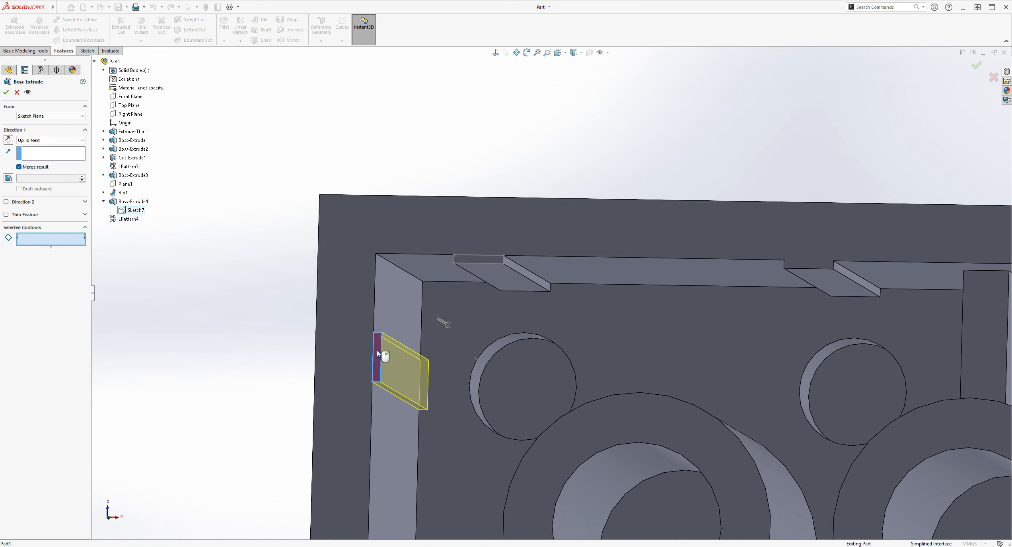
pyautogui.click(7, 93)
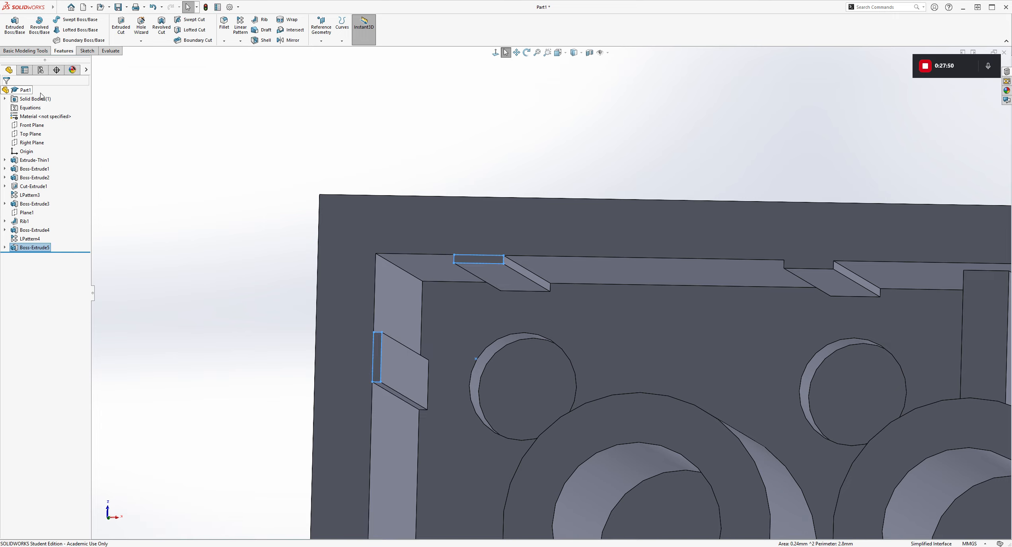
# Step: Show the model's reference planes over the brick
pyautogui.moveTo(461, 79); pyautogui.dragTo(571, 198, button='middle')
pyautogui.scroll(3, 571, 198)
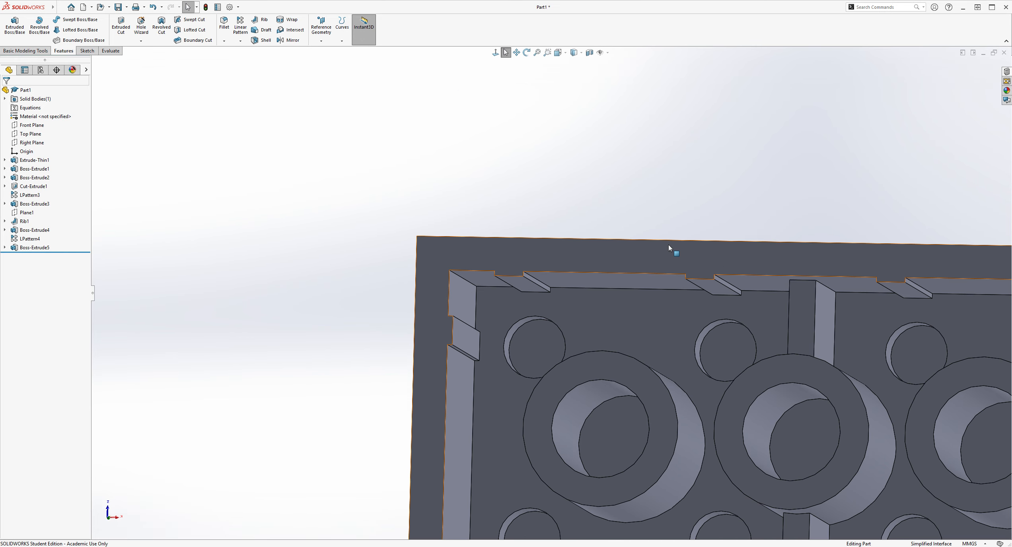
pyautogui.moveTo(366, 319); pyautogui.dragTo(793, 225, button='middle')
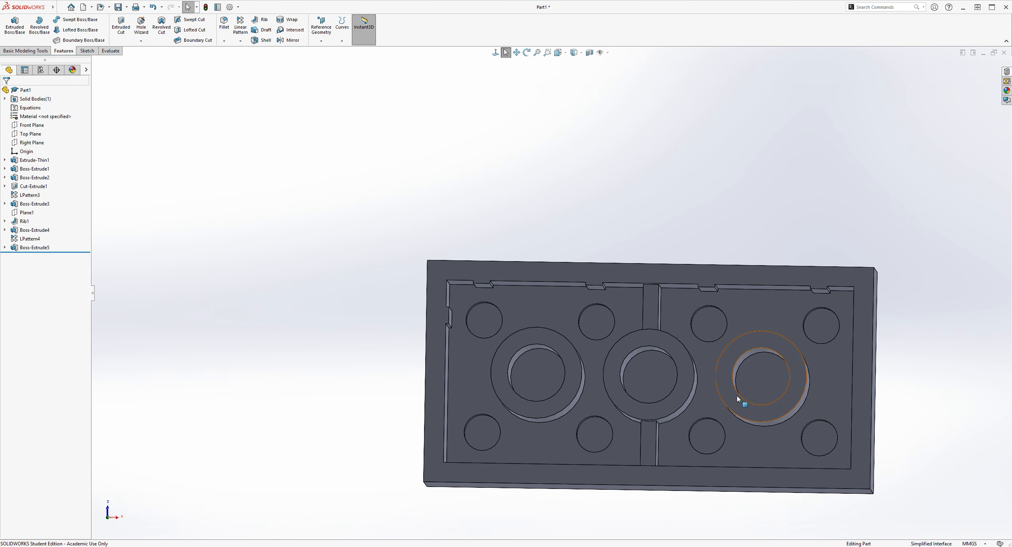
pyautogui.scroll(-2, 738, 382)
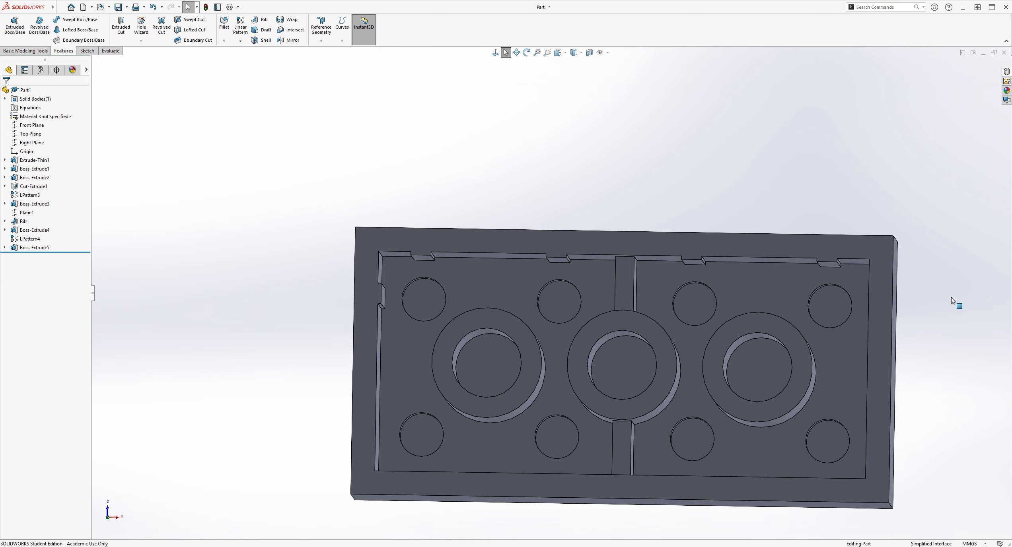
pyautogui.press('z')
pyautogui.scroll(1, 946, 337)
pyautogui.scroll(-1, 742, 143)
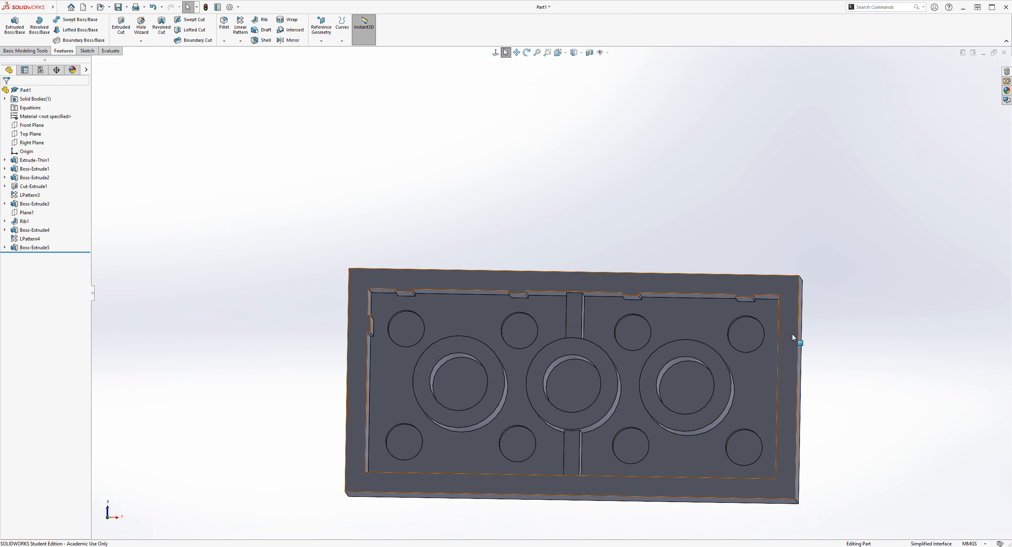
pyautogui.click(608, 53)
pyautogui.click(616, 70)
pyautogui.moveTo(789, 156); pyautogui.dragTo(784, 190, button='middle')
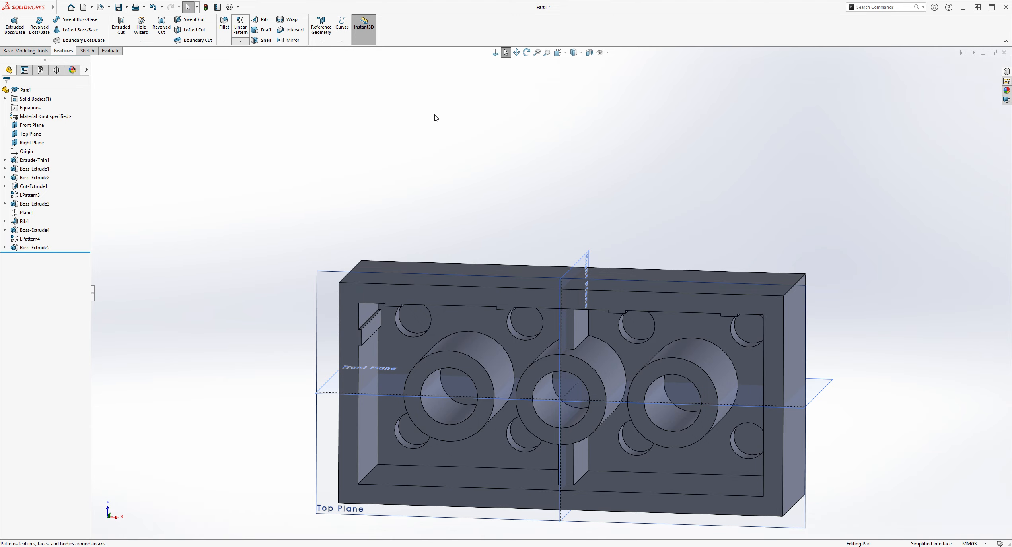
# Step: Mirror the short-wall ridge about the Right Plane onto the opposite short inner wall
pyautogui.click(289, 39)
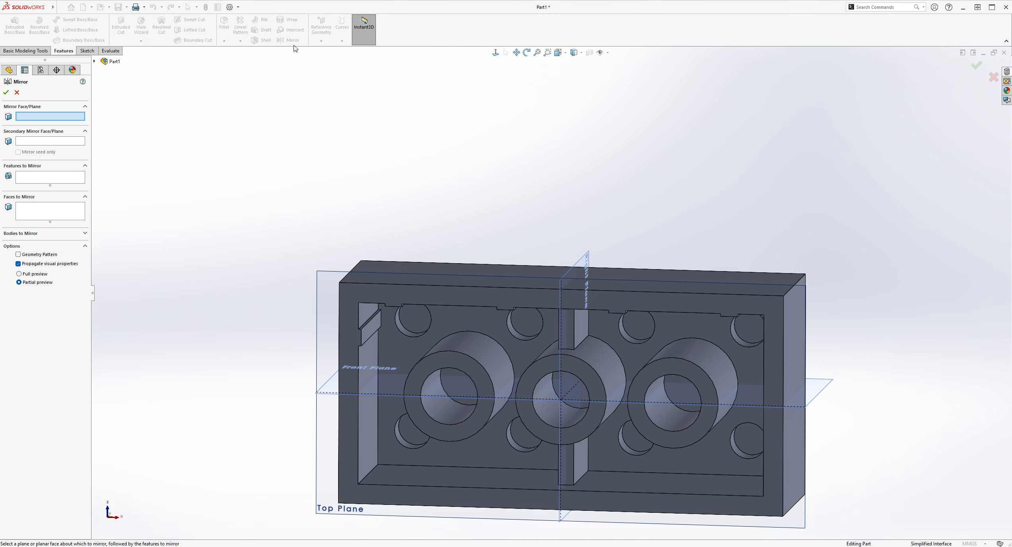
pyautogui.moveTo(569, 212); pyautogui.dragTo(735, 208, button='middle')
pyautogui.click(608, 226)
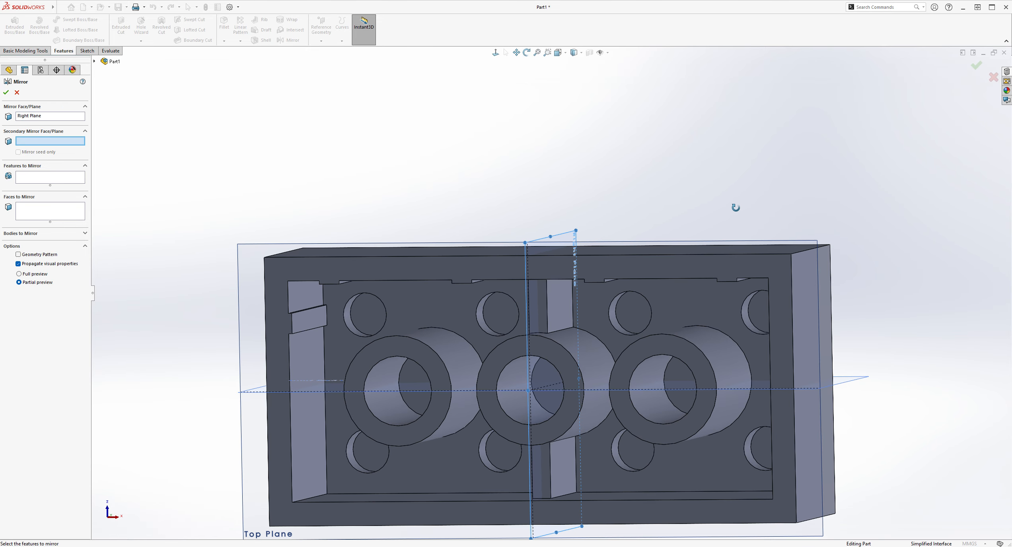
pyautogui.click(52, 183)
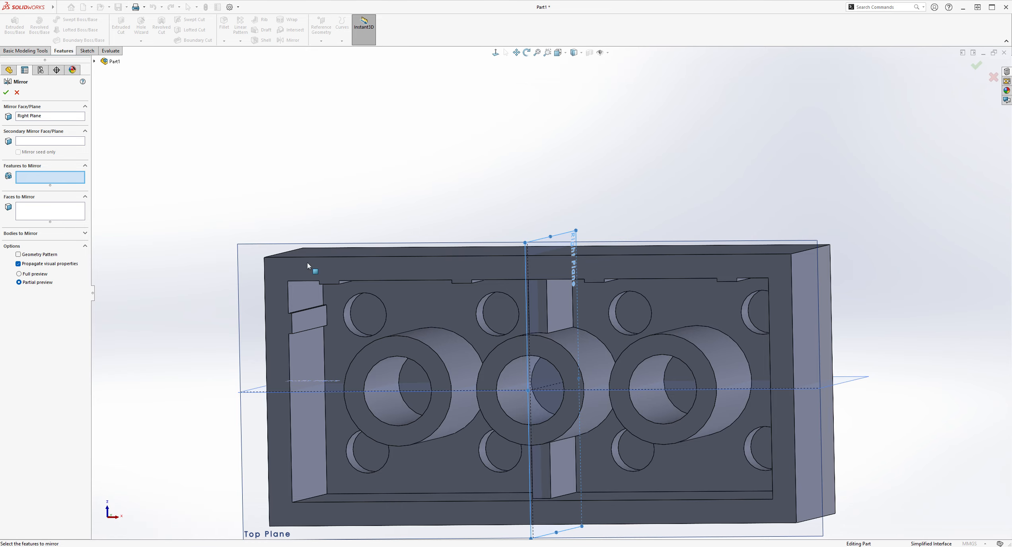
pyautogui.click(94, 61)
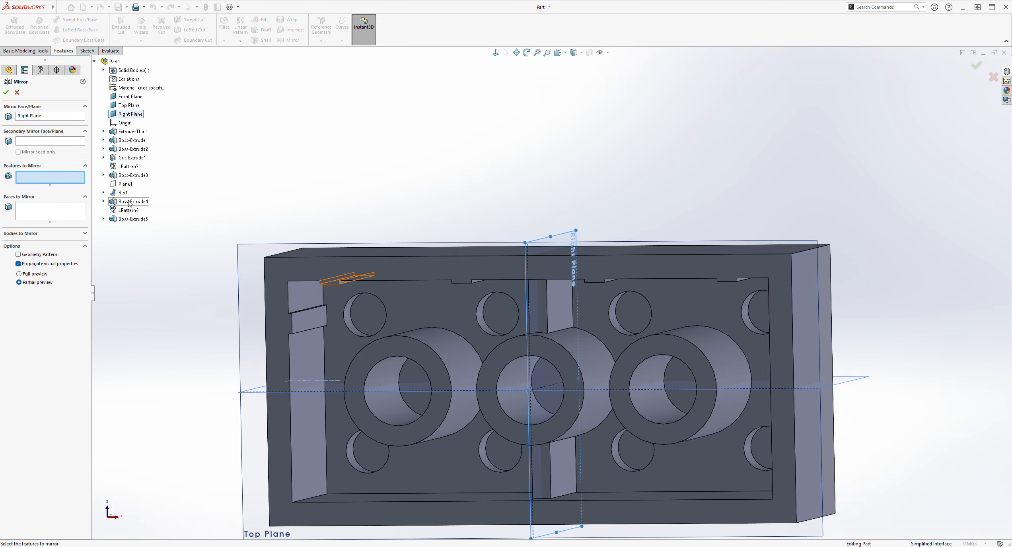
pyautogui.click(129, 221)
pyautogui.moveTo(714, 172); pyautogui.dragTo(736, 163, button='middle')
pyautogui.click(6, 93)
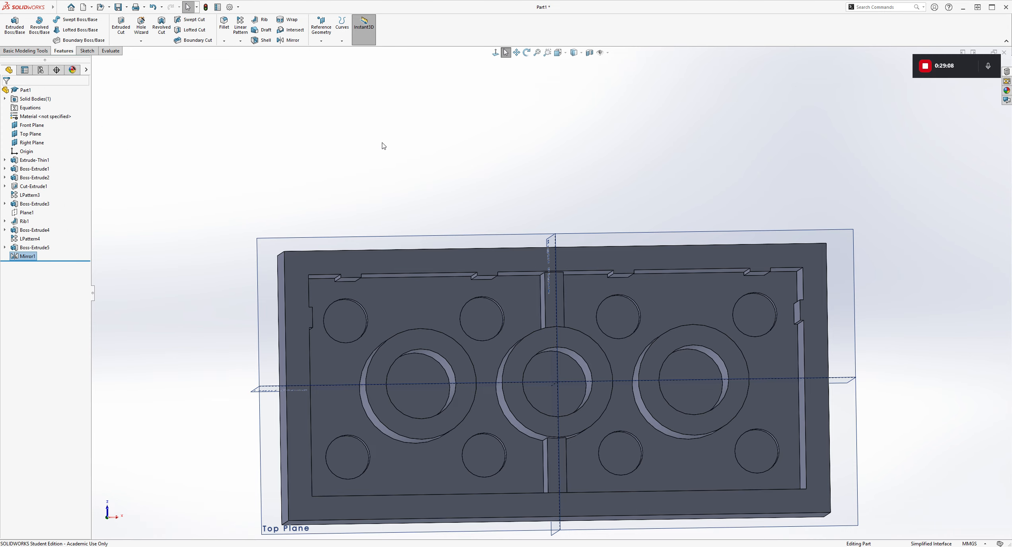
# Step: Mirror the long-wall ridge pattern and the mirrored short-wall ridge about the Front Plane
pyautogui.moveTo(383, 146); pyautogui.dragTo(731, 369, button='middle')
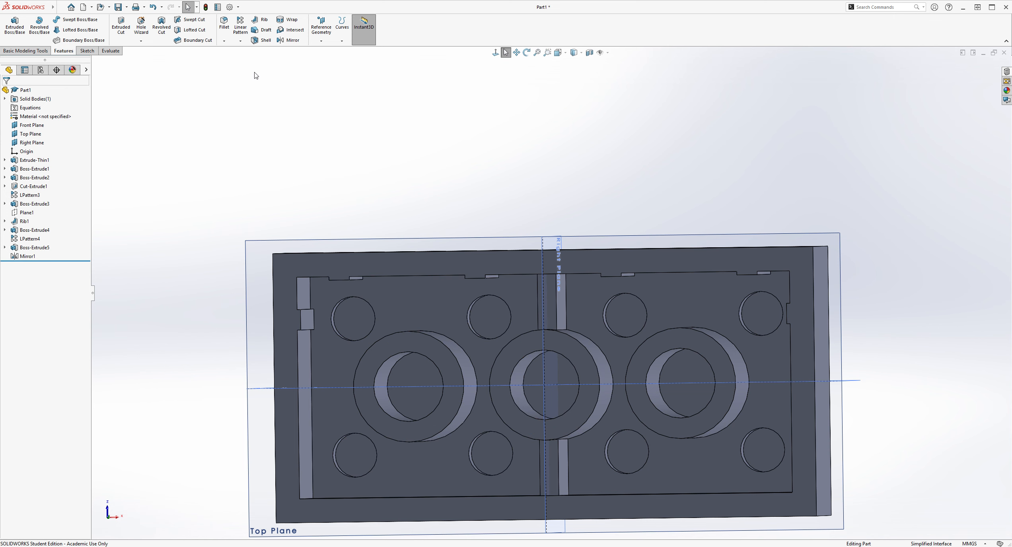
pyautogui.click(287, 40)
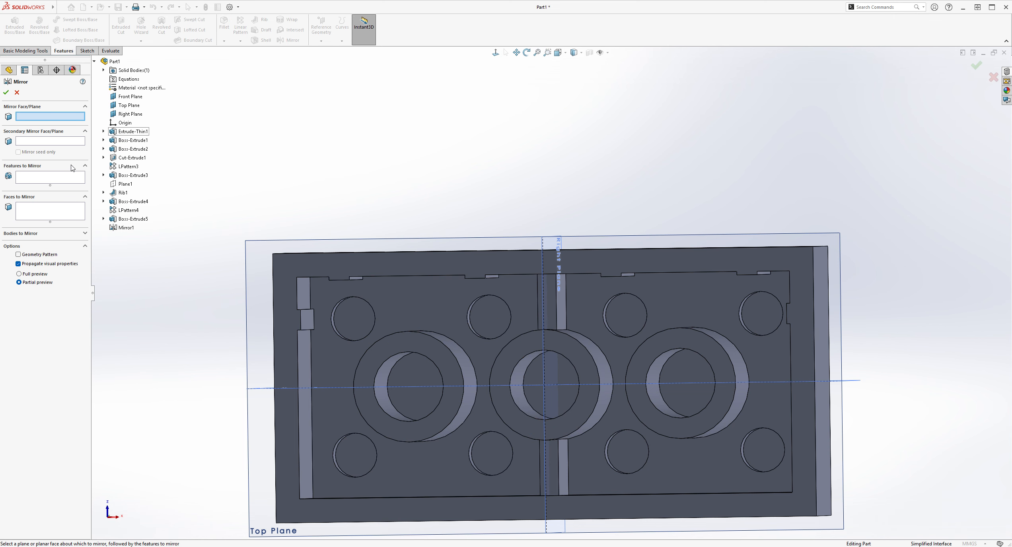
pyautogui.moveTo(474, 405); pyautogui.dragTo(559, 364, button='middle')
pyautogui.click(305, 296)
pyautogui.moveTo(540, 219); pyautogui.dragTo(899, 228, button='middle')
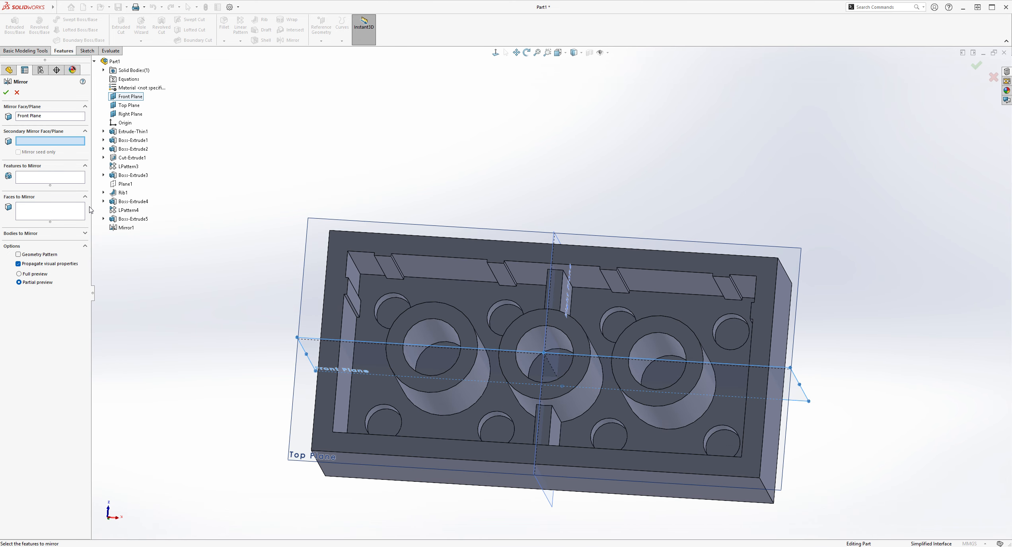
pyautogui.click(61, 178)
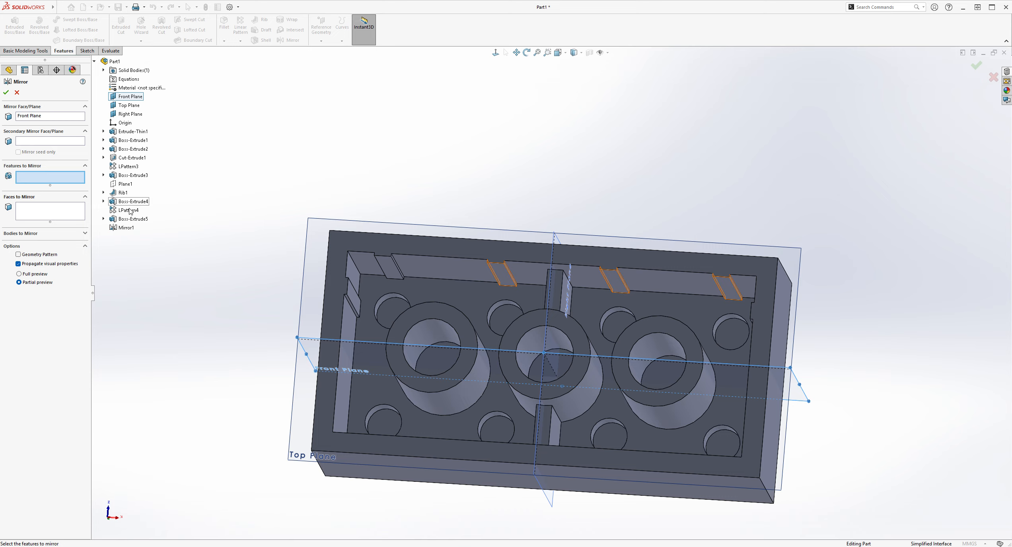
pyautogui.click(129, 211)
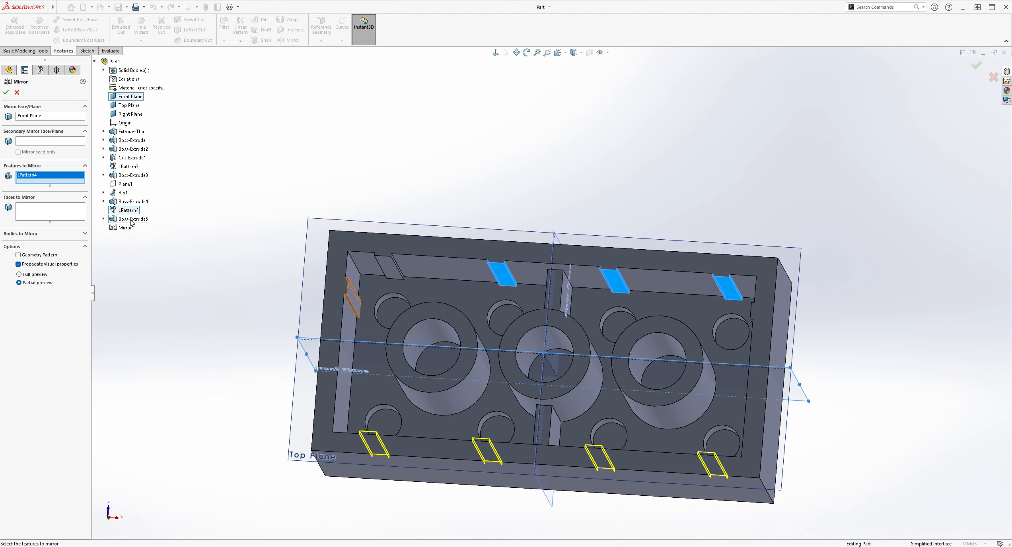
pyautogui.click(127, 228)
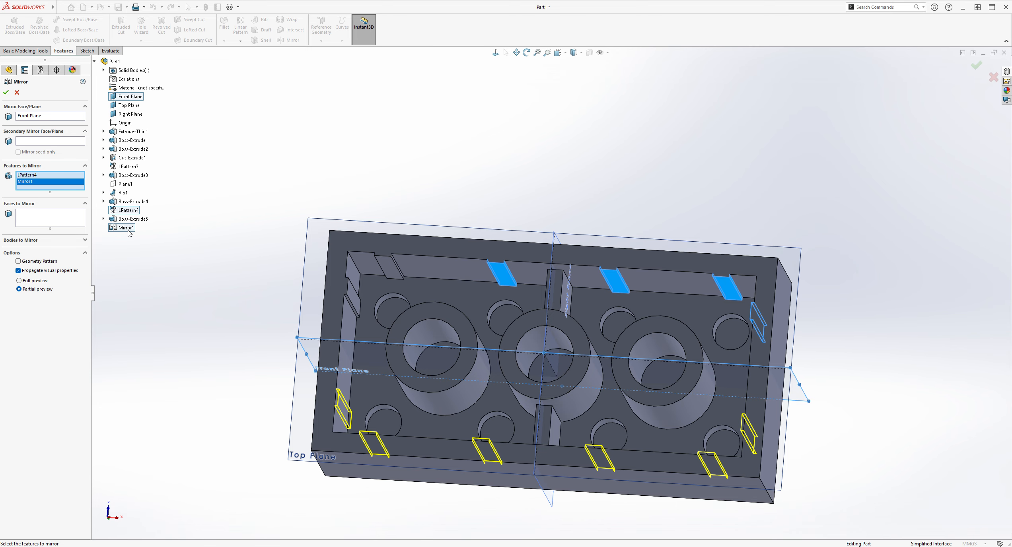
pyautogui.moveTo(739, 194)
pyautogui.mouseDown(button='middle')
pyautogui.moveTo(741, 225)
pyautogui.moveTo(736, 203)
pyautogui.mouseUp(button='middle')
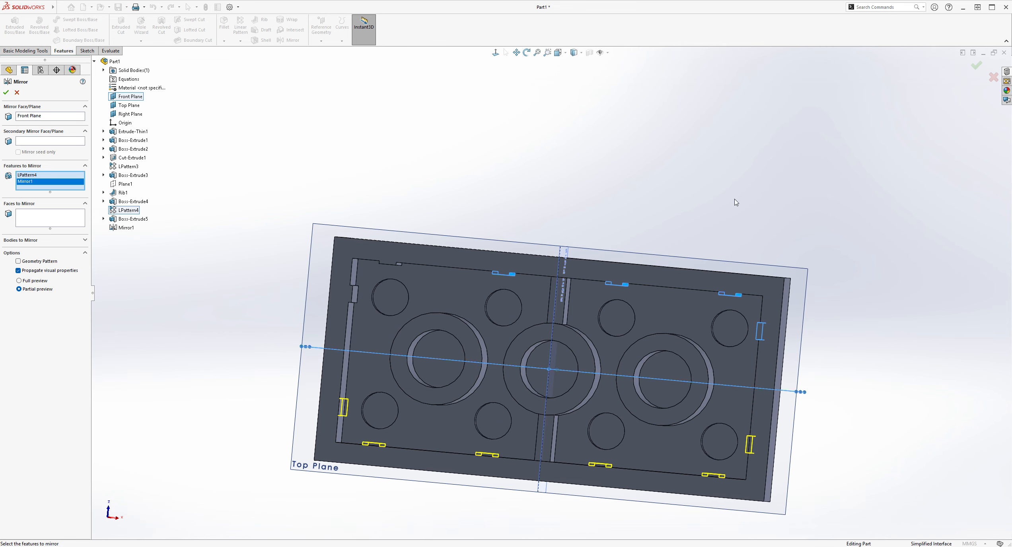
pyautogui.click(6, 93)
# Step: Hide the reference planes and inspect the brick's ridged underside and studded top
pyautogui.click(577, 195)
pyautogui.moveTo(577, 196); pyautogui.dragTo(632, 187, button='middle')
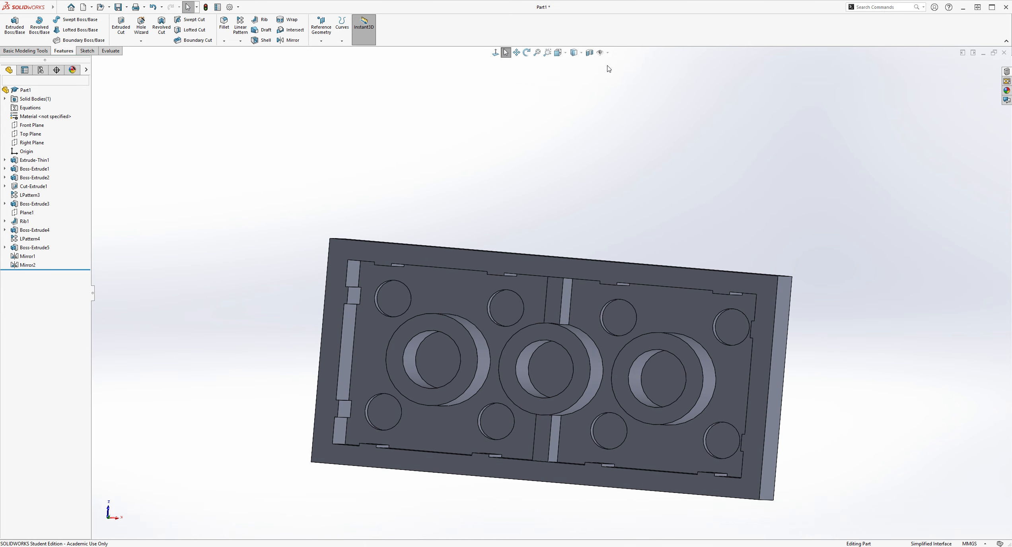
pyautogui.moveTo(678, 222); pyautogui.dragTo(682, 144, button='middle')
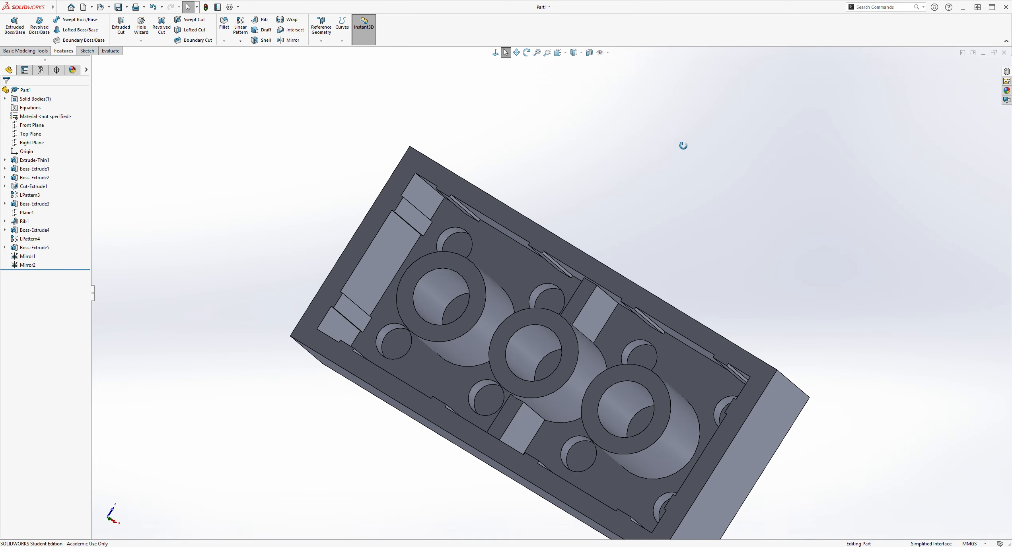
pyautogui.moveTo(545, 238); pyautogui.dragTo(716, 253, button='middle')
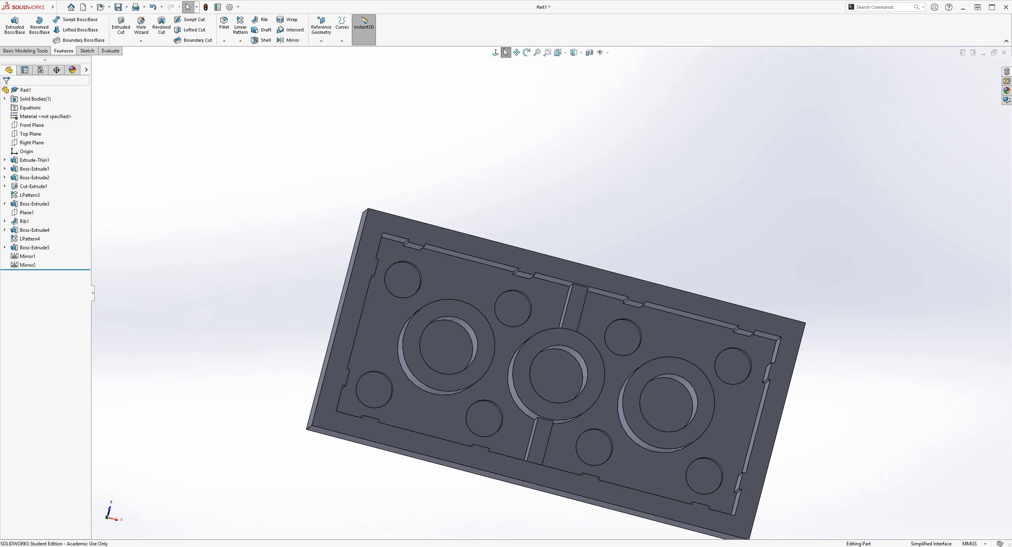
pyautogui.moveTo(512, 235); pyautogui.dragTo(591, 182, button='middle')
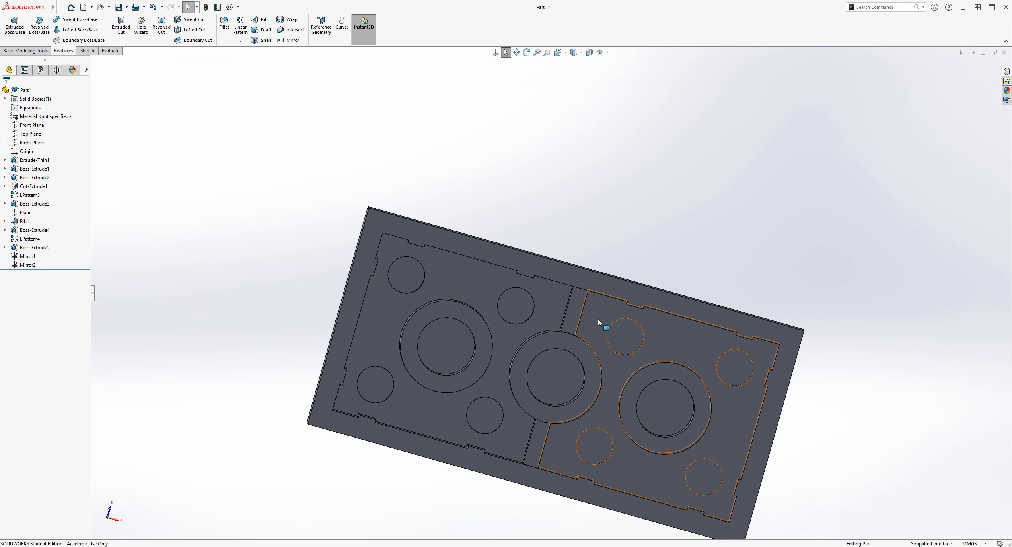
pyautogui.moveTo(715, 195); pyautogui.dragTo(652, 341, button='middle')
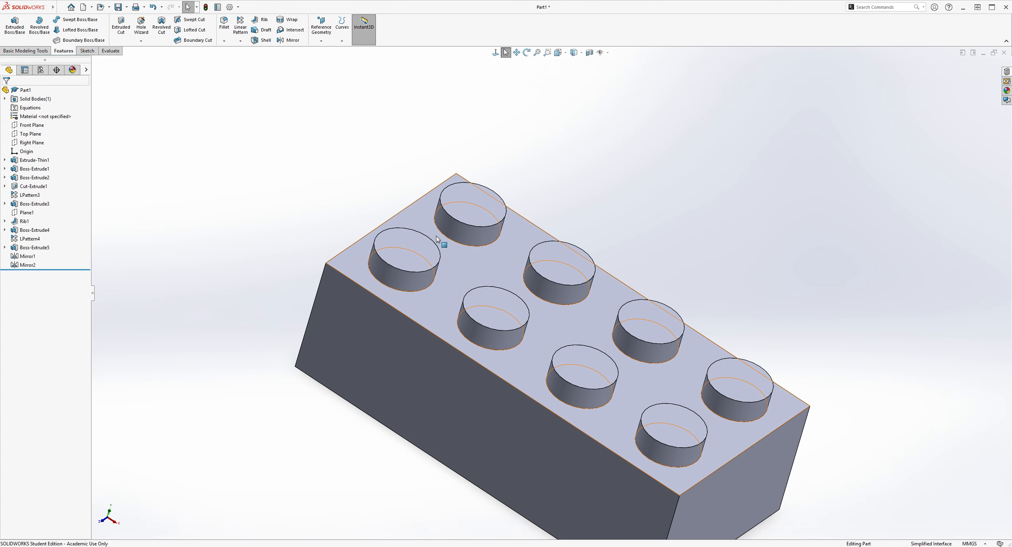
pyautogui.moveTo(519, 250); pyautogui.dragTo(728, 148, button='middle')
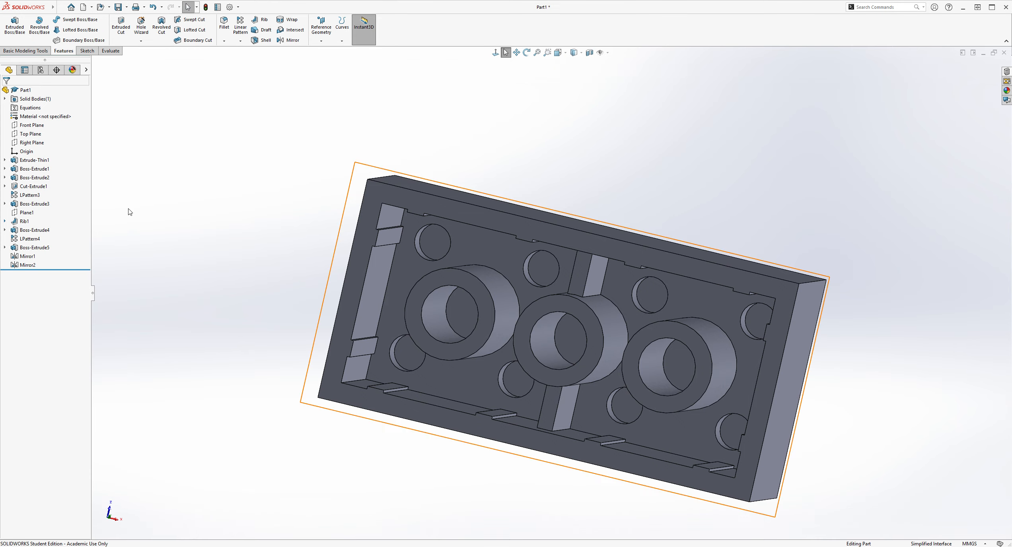
pyautogui.moveTo(581, 199); pyautogui.dragTo(783, 214, button='middle')
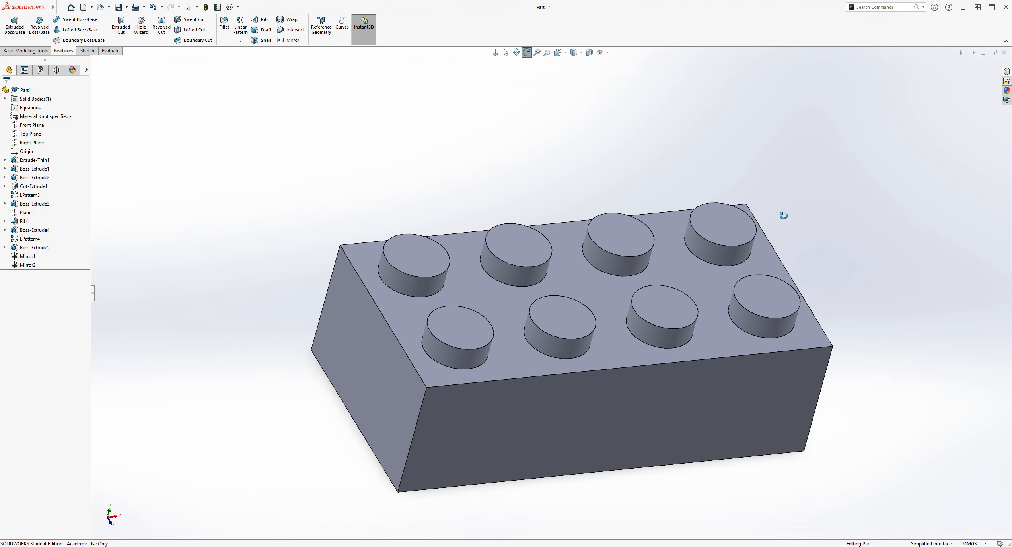
# Step: Check the mass properties of the finished brick
pyautogui.click(110, 50)
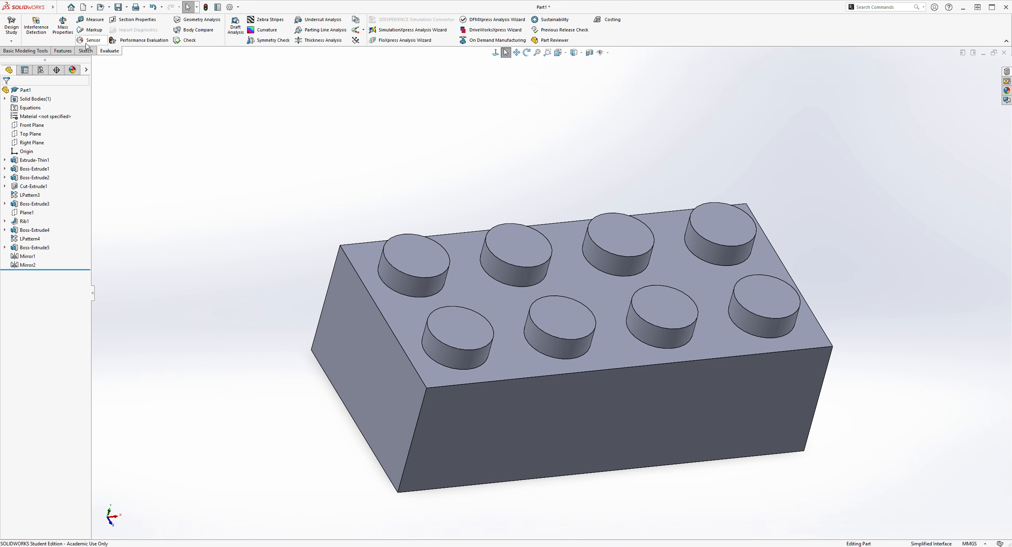
pyautogui.click(69, 35)
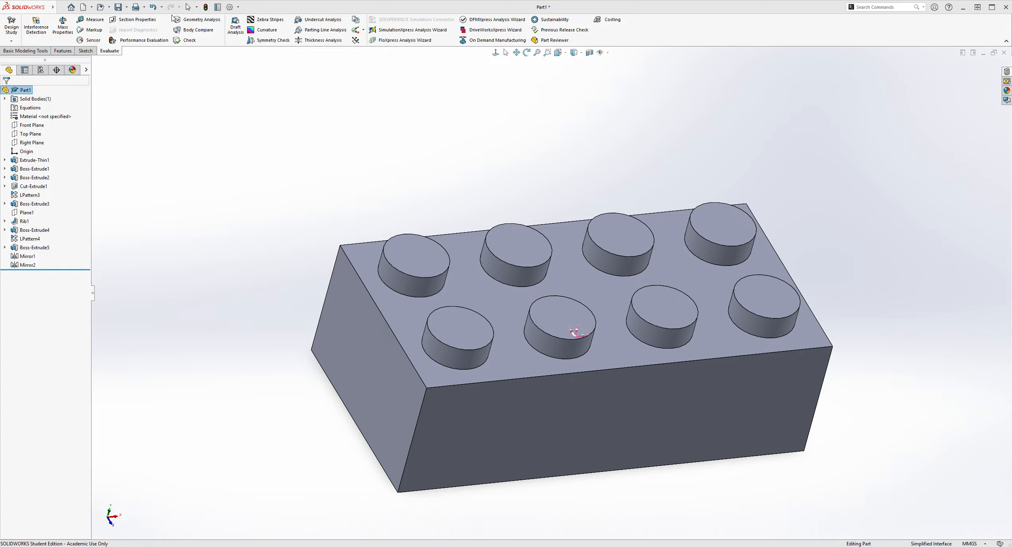
pyautogui.click(187, 7)
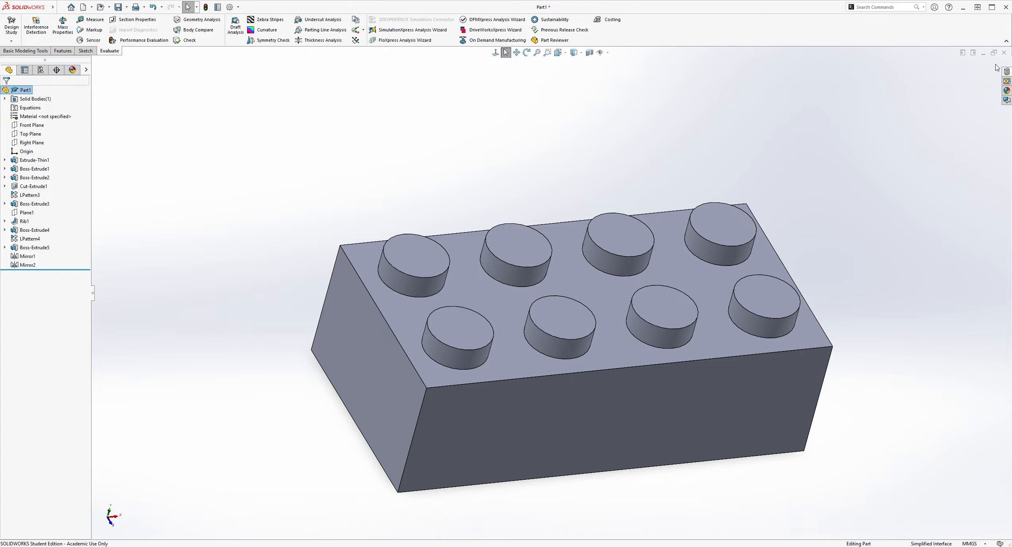
pyautogui.moveTo(853, 204); pyautogui.dragTo(854, 214, button='middle')
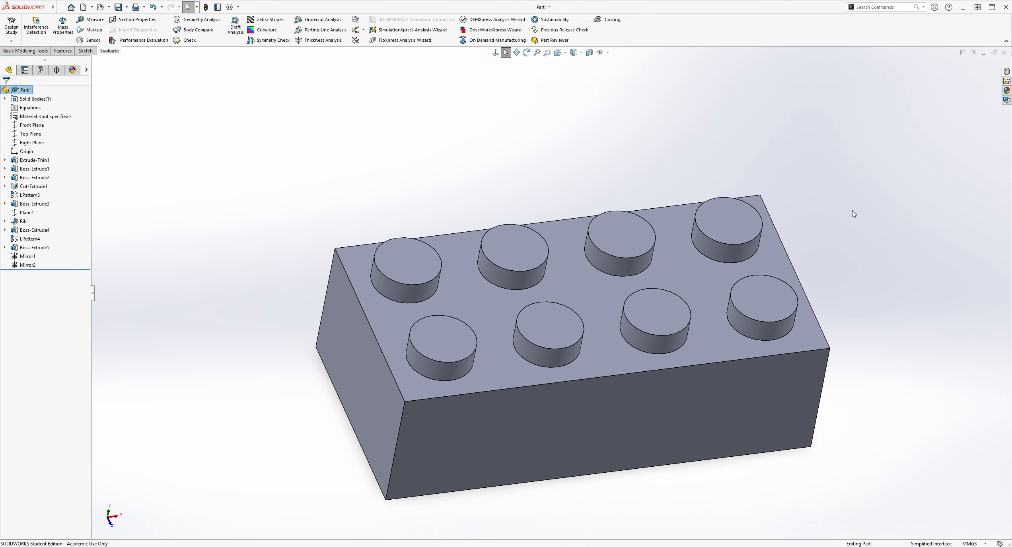